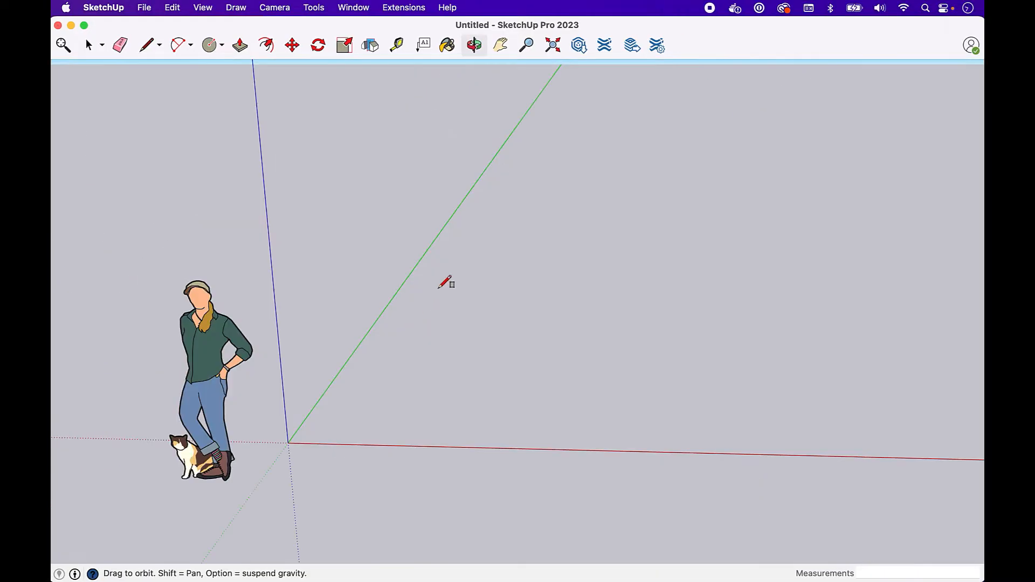
# Draw a 16' by 12' rectangle on the ground plane beside the axis origin.
pyautogui.press('r')
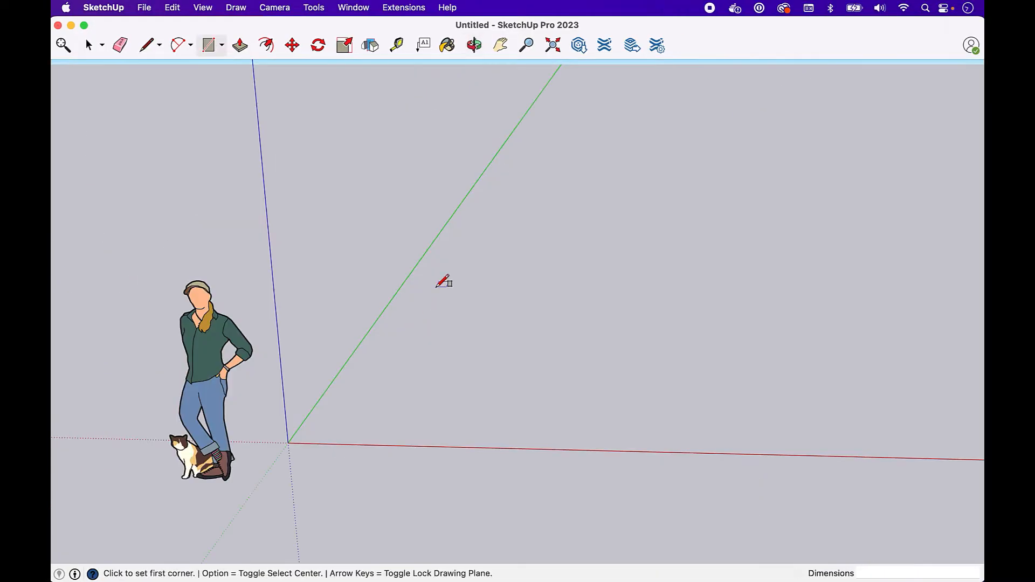
pyautogui.click(430, 286)
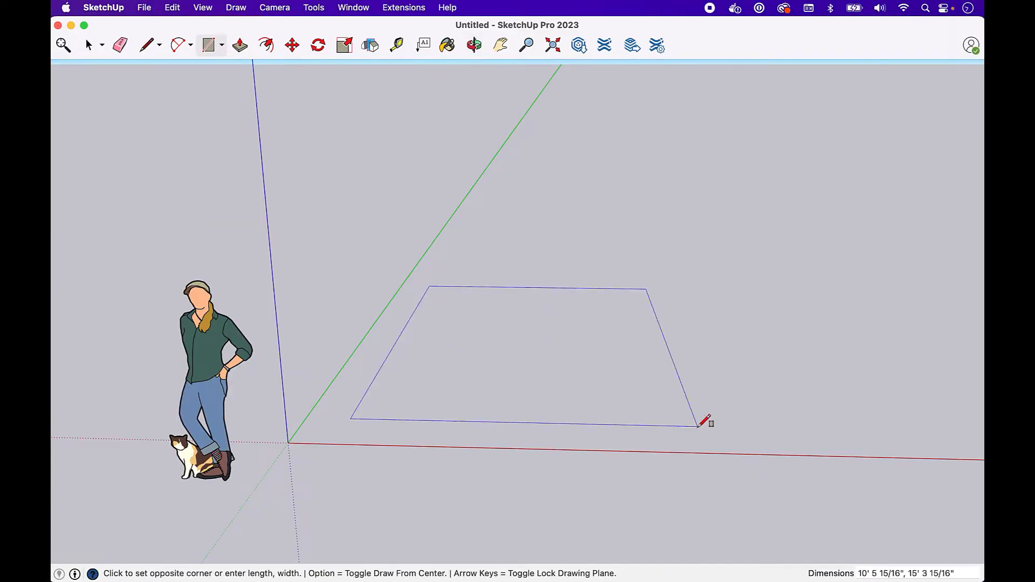
pyautogui.write('1')
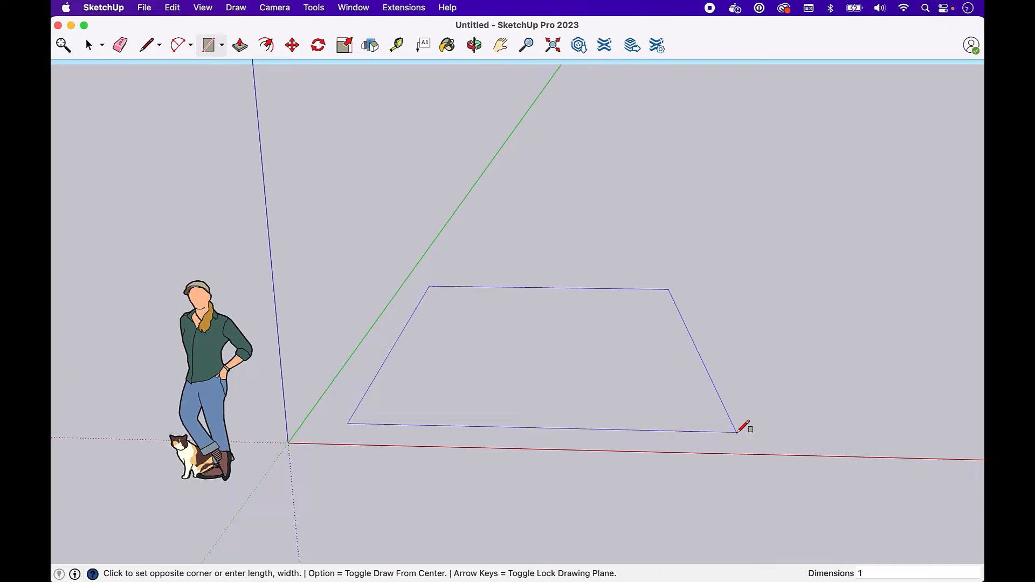
pyautogui.write("6',12'")
pyautogui.press('Return')
# Make a group from the rectangle's face and its edges.
pyautogui.press('space')
pyautogui.click(692, 361)
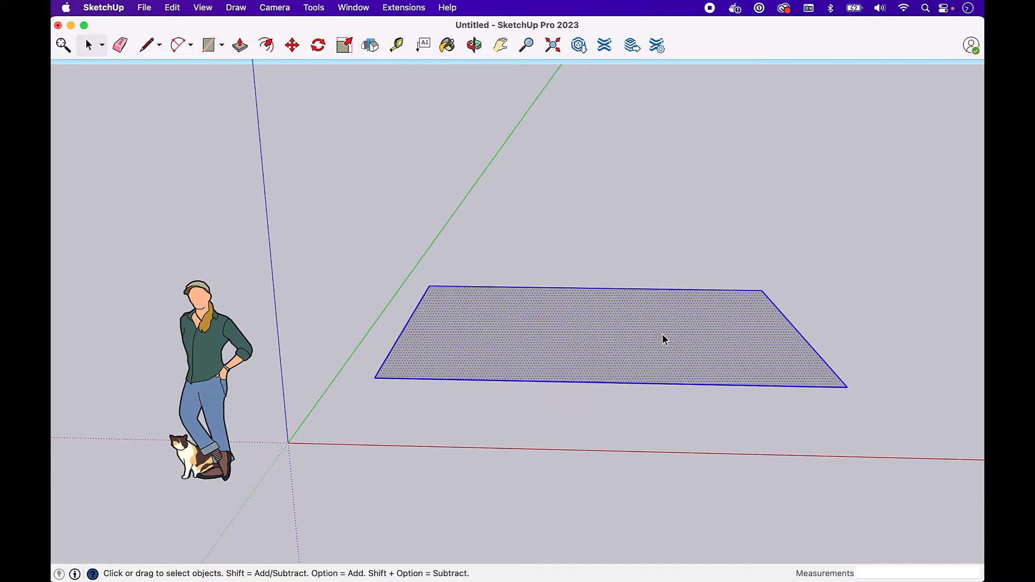
pyautogui.rightClick(662, 334)
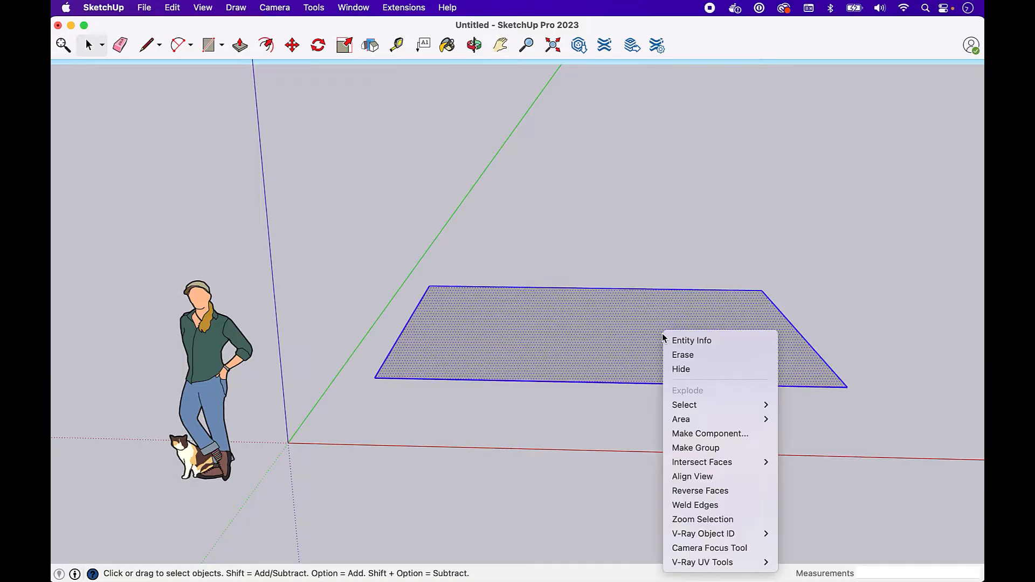
pyautogui.click(700, 447)
# Move the rectangle group about 4' 5" along the ground towards the axis origin.
pyautogui.press('m')
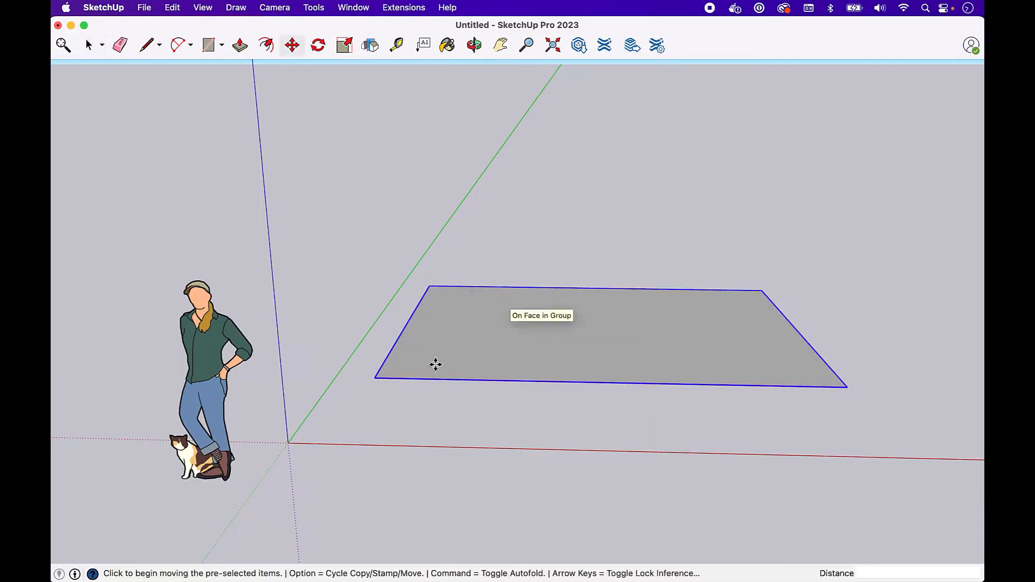
pyautogui.click(393, 375)
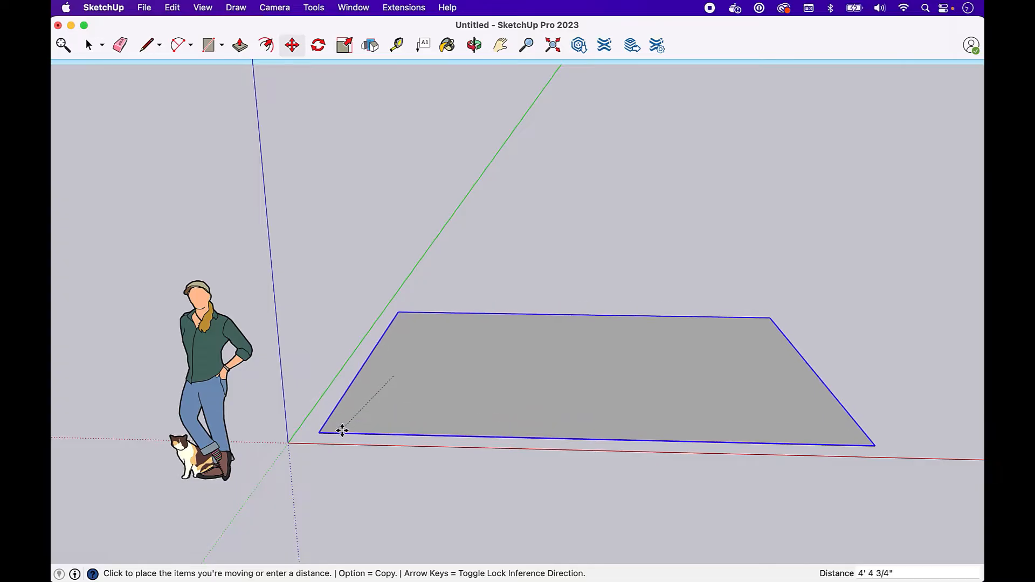
pyautogui.click(342, 430)
pyautogui.press('space')
# Place guides 2' inward from both 12' edges of the rectangle with the Tape Measure tool.
pyautogui.press('o')
pyautogui.moveTo(331, 124); pyautogui.dragTo(322, 225)
pyautogui.press('space')
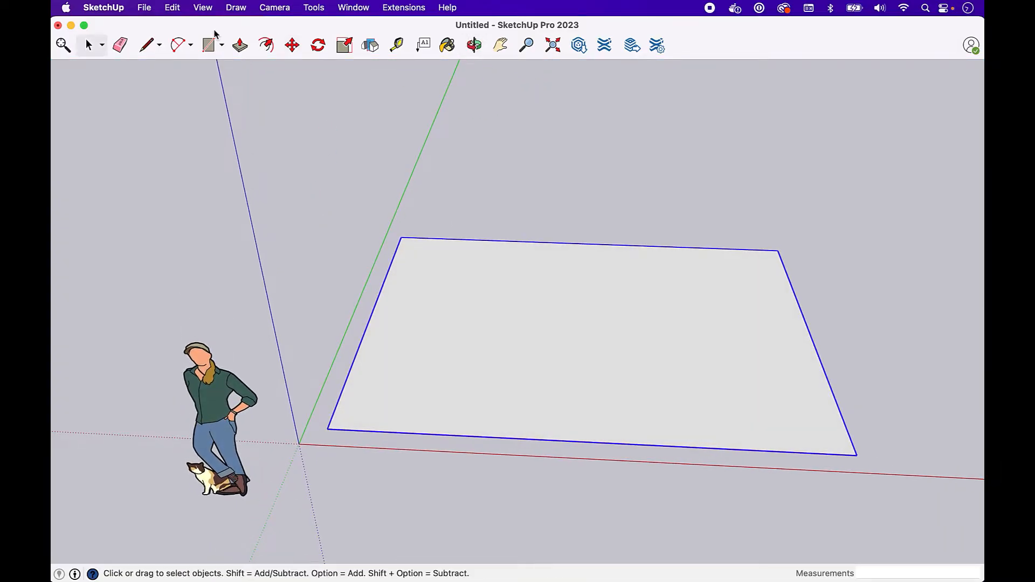
pyautogui.click(396, 44)
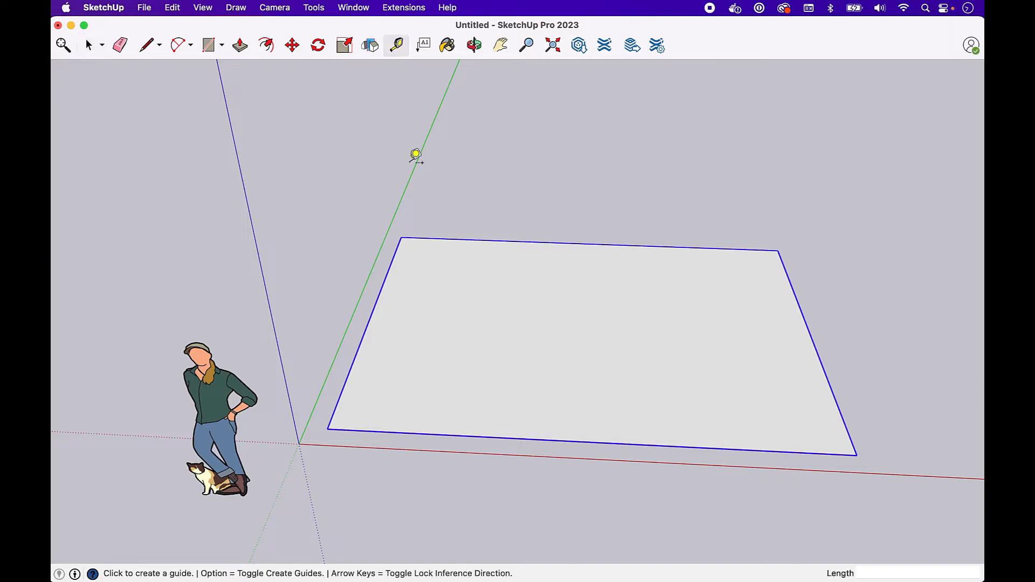
pyautogui.click(380, 294)
pyautogui.press('Return')
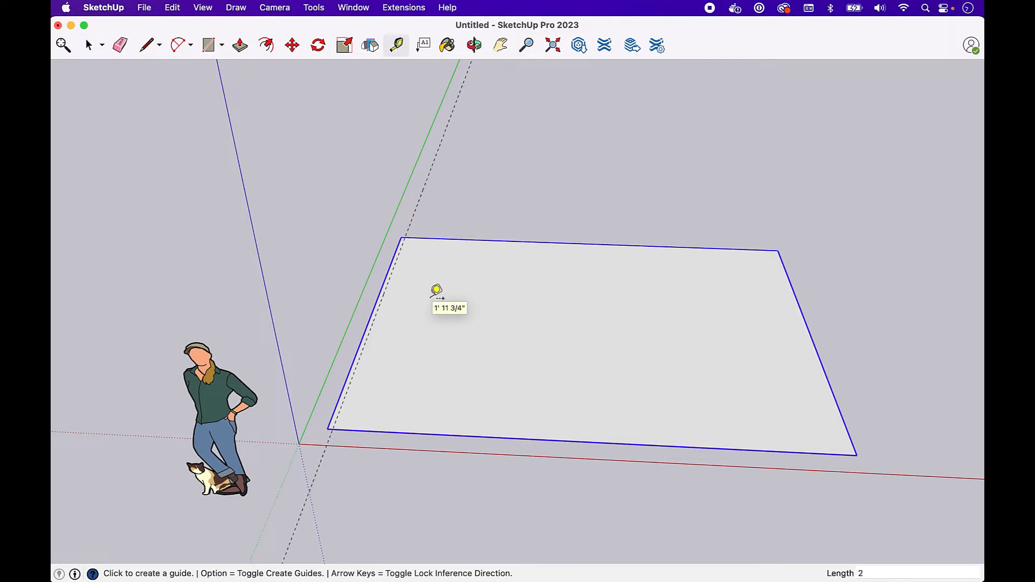
pyautogui.click(799, 307)
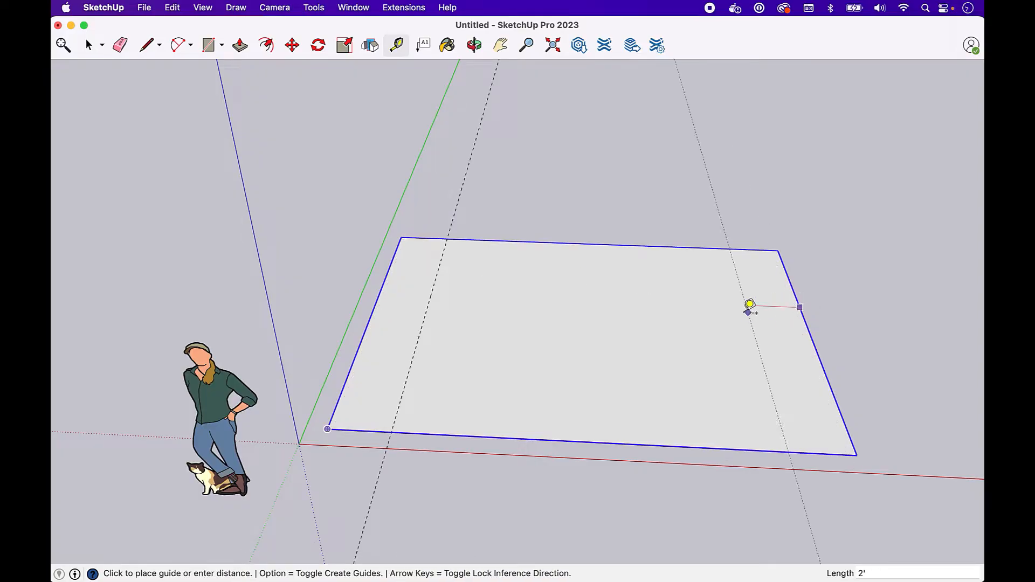
pyautogui.write("2'")
pyautogui.press('Return')
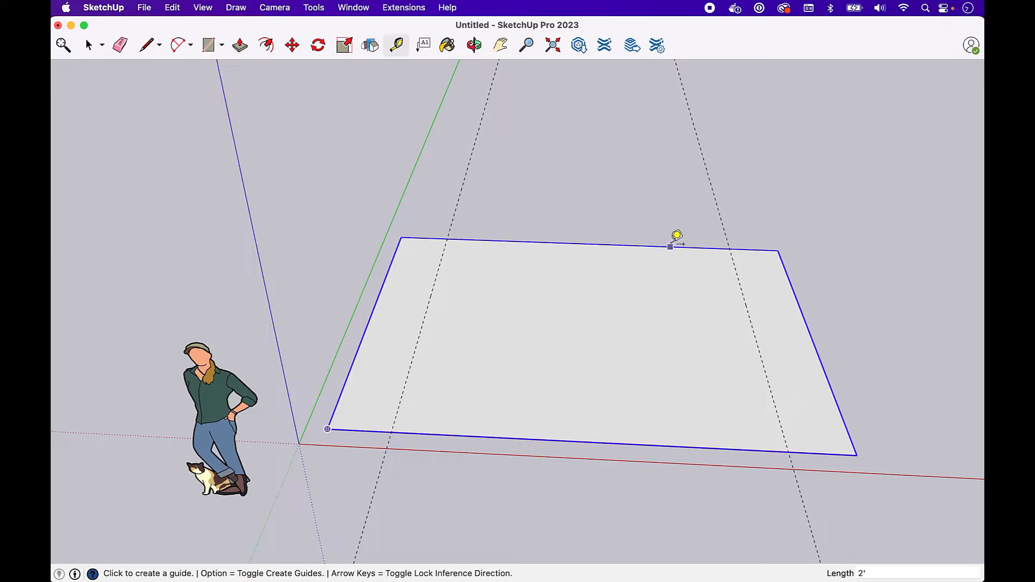
# Place guides 2' inward from both 16' edges of the rectangle.
pyautogui.click(671, 247)
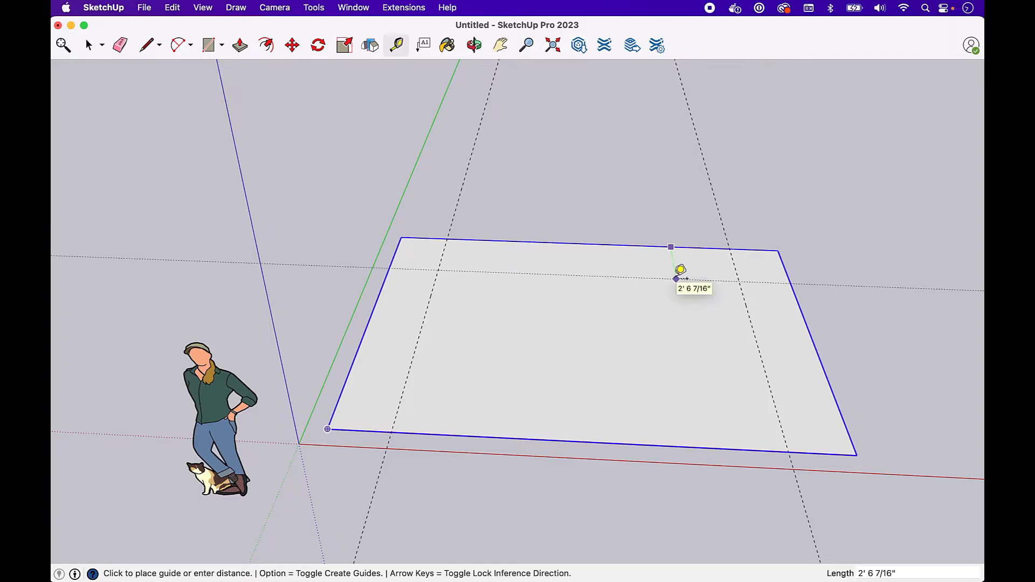
pyautogui.write("2'")
pyautogui.press('Return')
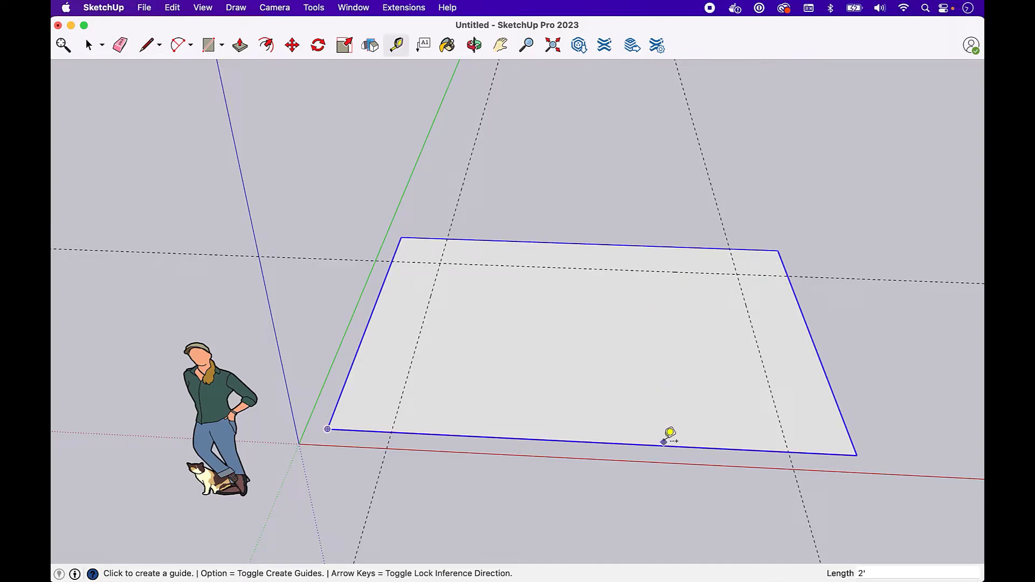
pyautogui.click(671, 437)
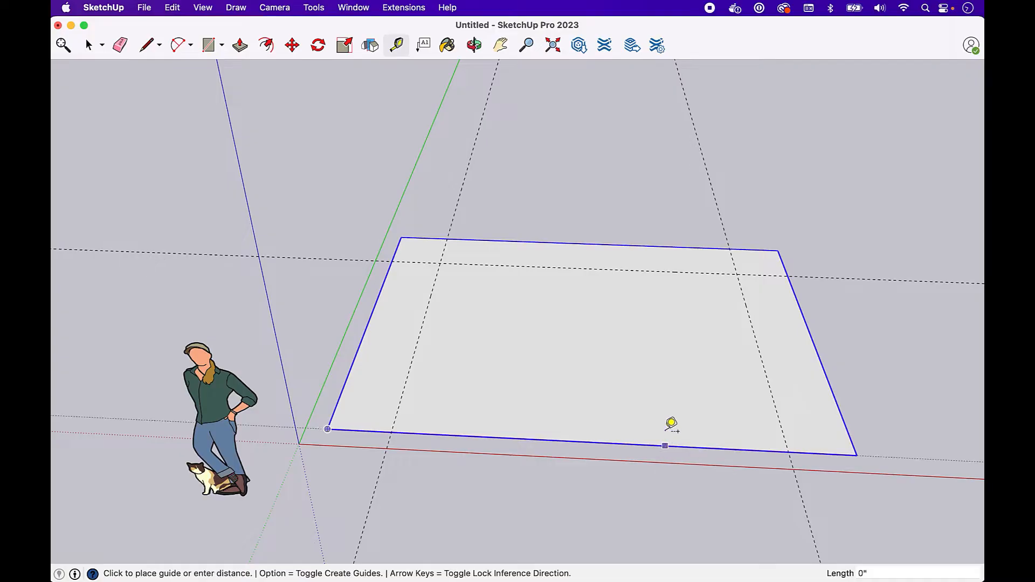
pyautogui.write('2')
pyautogui.press('Return')
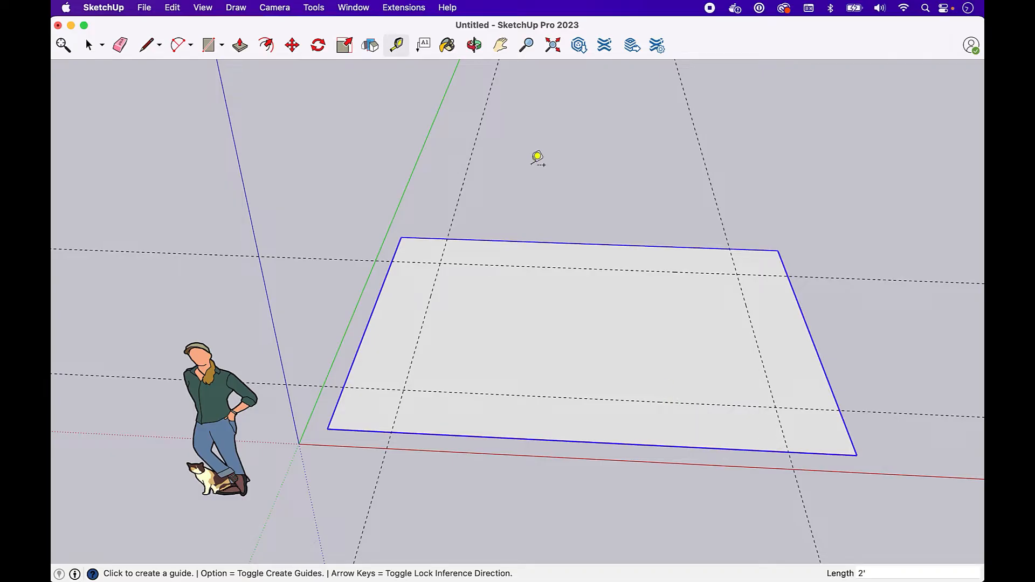
pyautogui.press('space')
# Draw a centre line across the rectangle between the midpoints of its two 16' edges.
pyautogui.press('l')
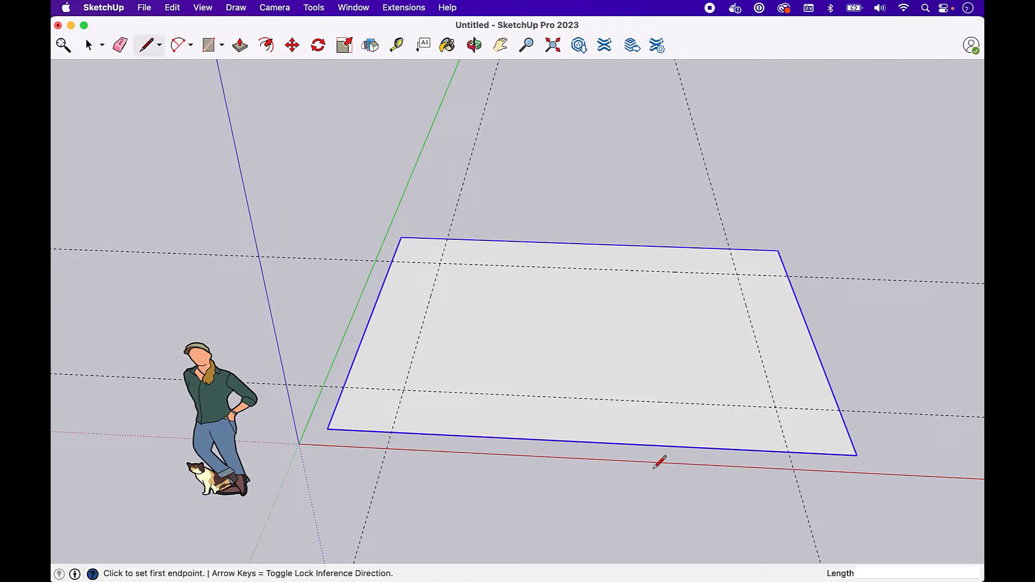
pyautogui.click(586, 441)
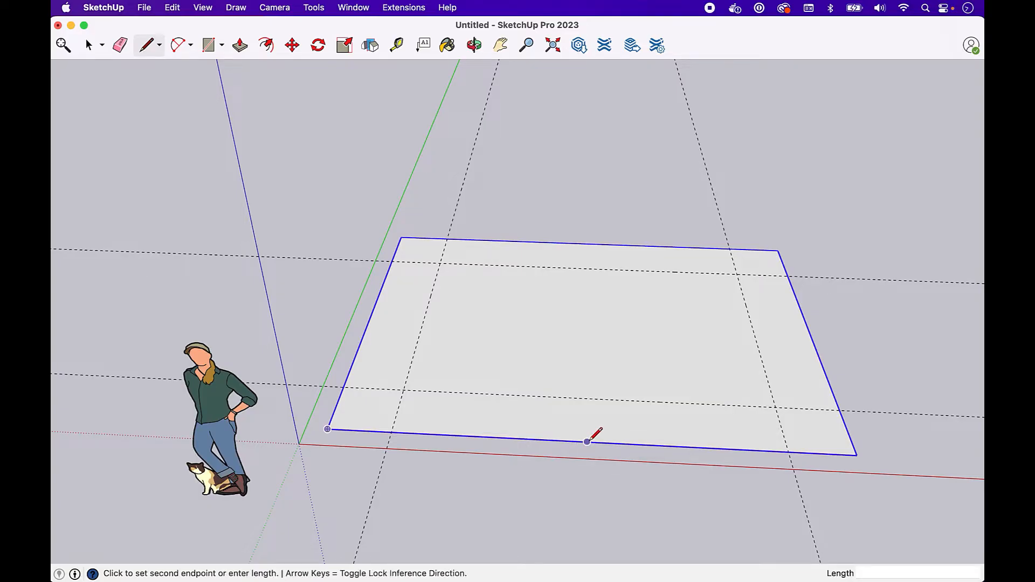
pyautogui.click(588, 243)
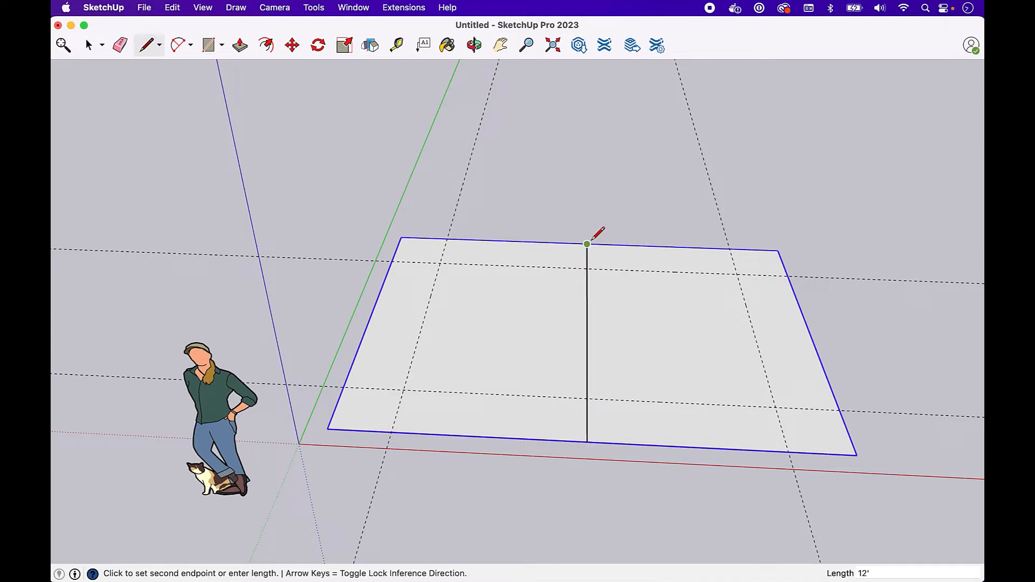
# Place a guide 2.75" from the centre line in the positive red direction and delete the centre line.
pyautogui.click(396, 45)
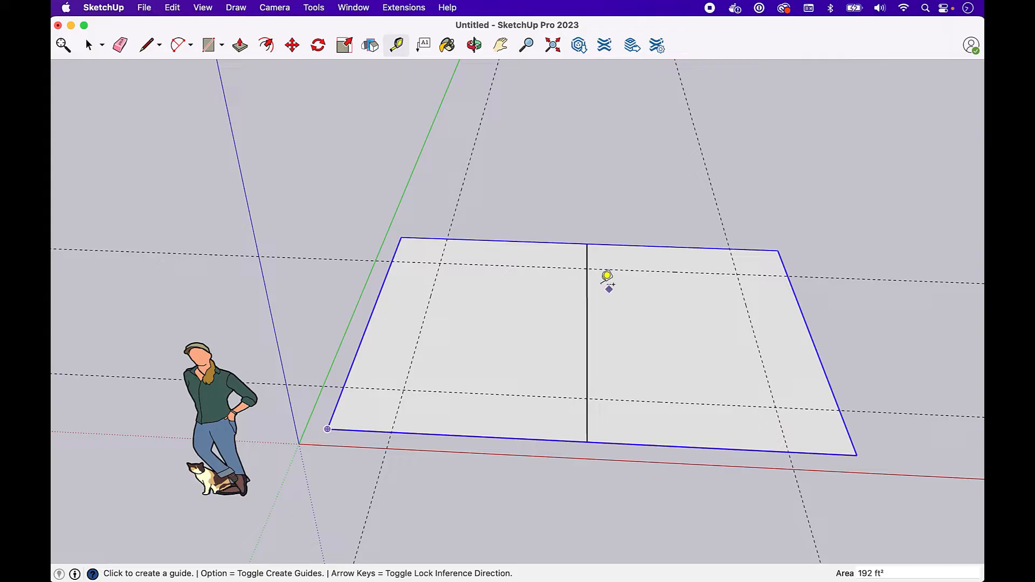
pyautogui.click(587, 297)
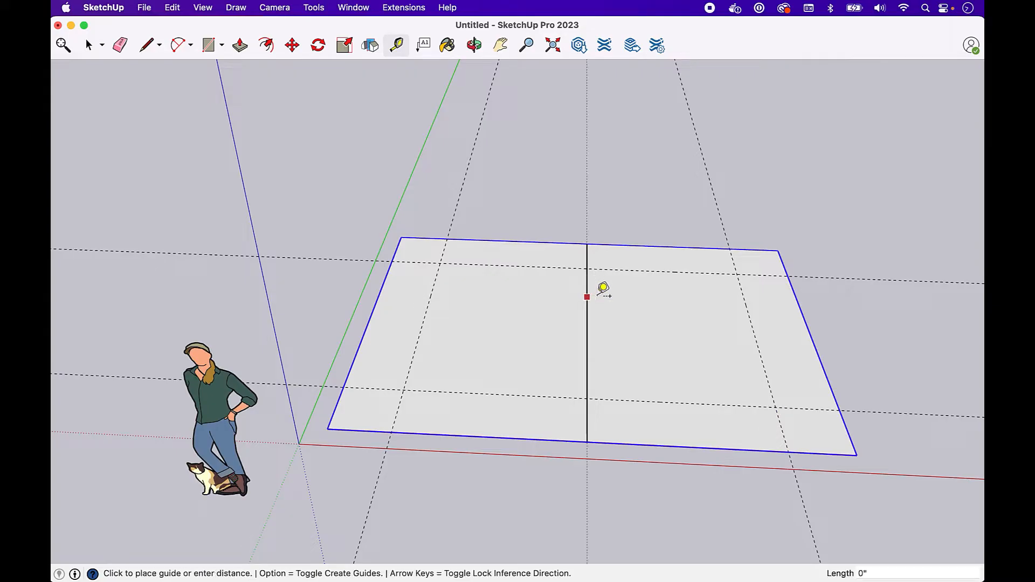
pyautogui.write('2.7')
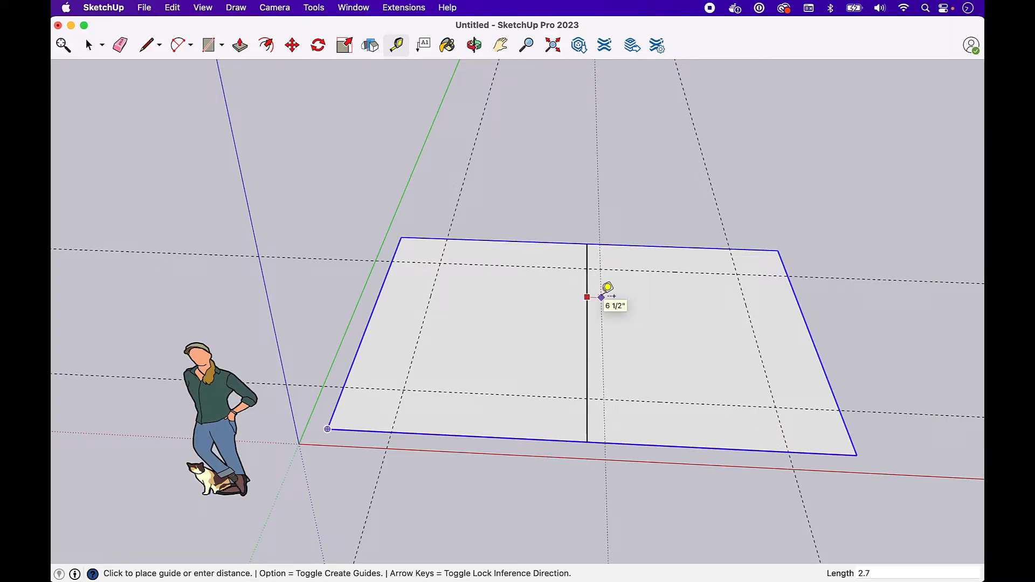
pyautogui.write('5')
pyautogui.press('Return')
pyautogui.press('space')
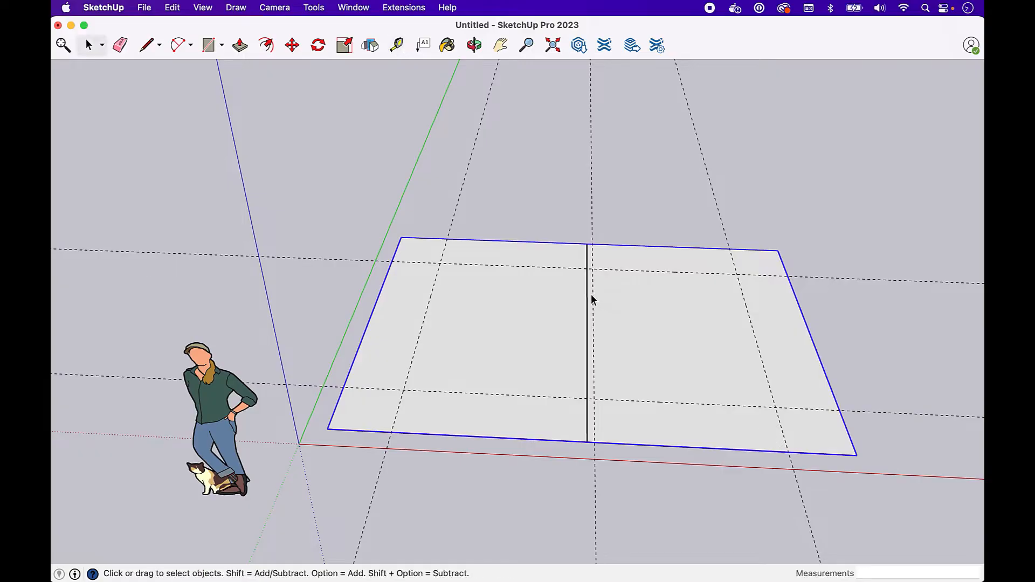
pyautogui.click(587, 293)
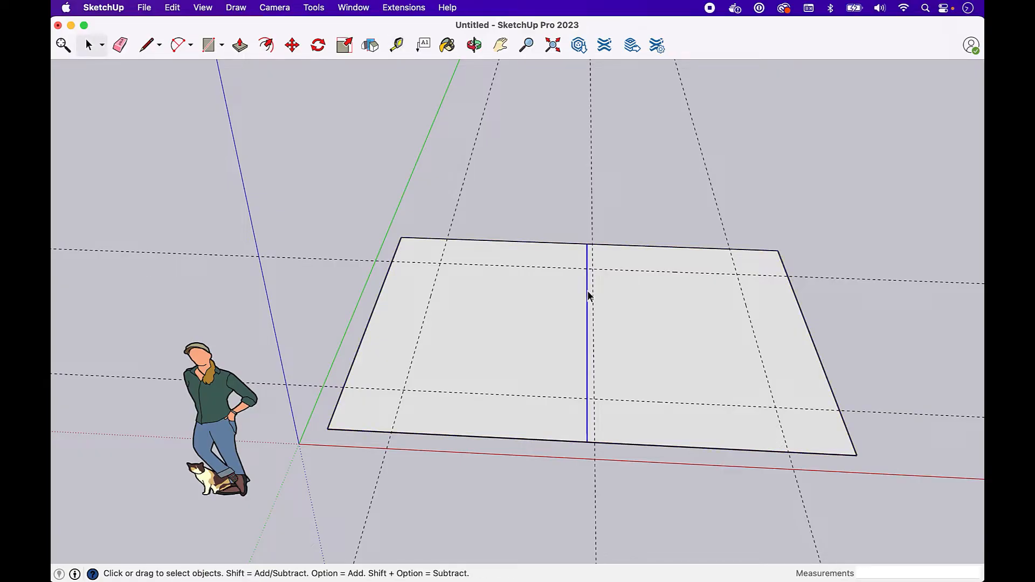
pyautogui.press('Delete')
# Draw a 5.5" by 5.5" square from the guide intersection at the rectangle's far corner nearest the green axis.
pyautogui.press('r')
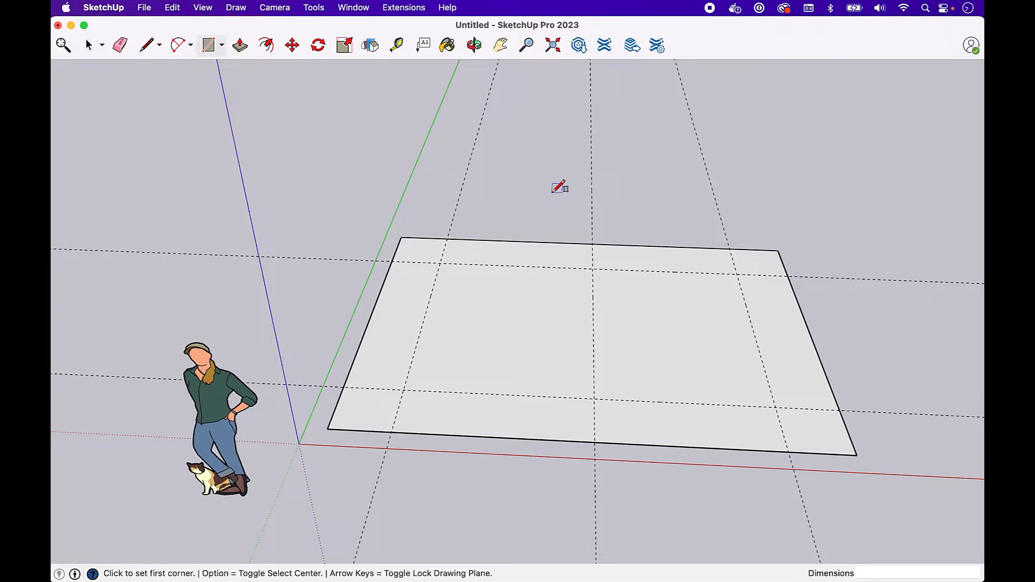
pyautogui.scroll(2, 454, 258)
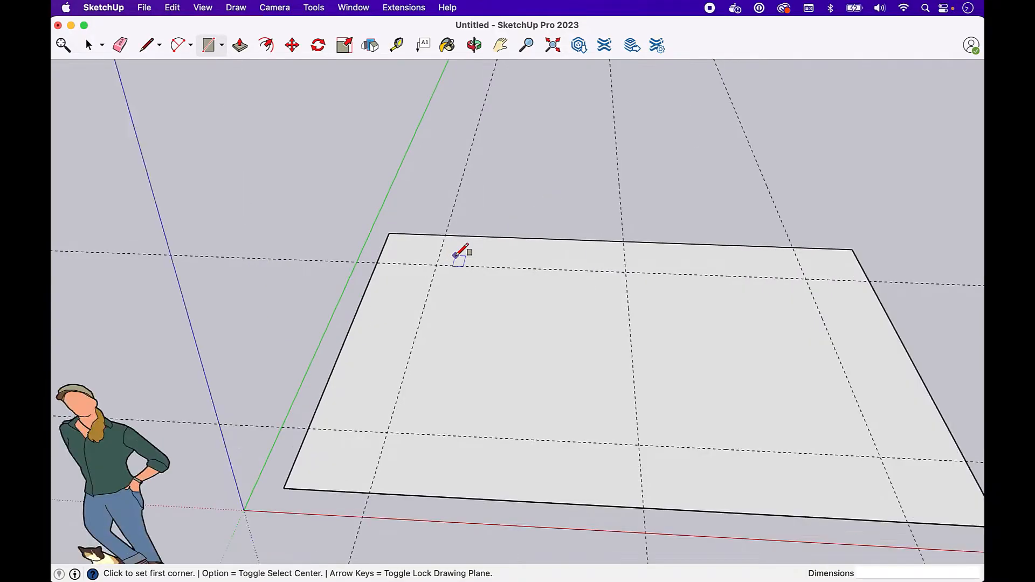
pyautogui.scroll(2, 460, 251)
pyautogui.press('space')
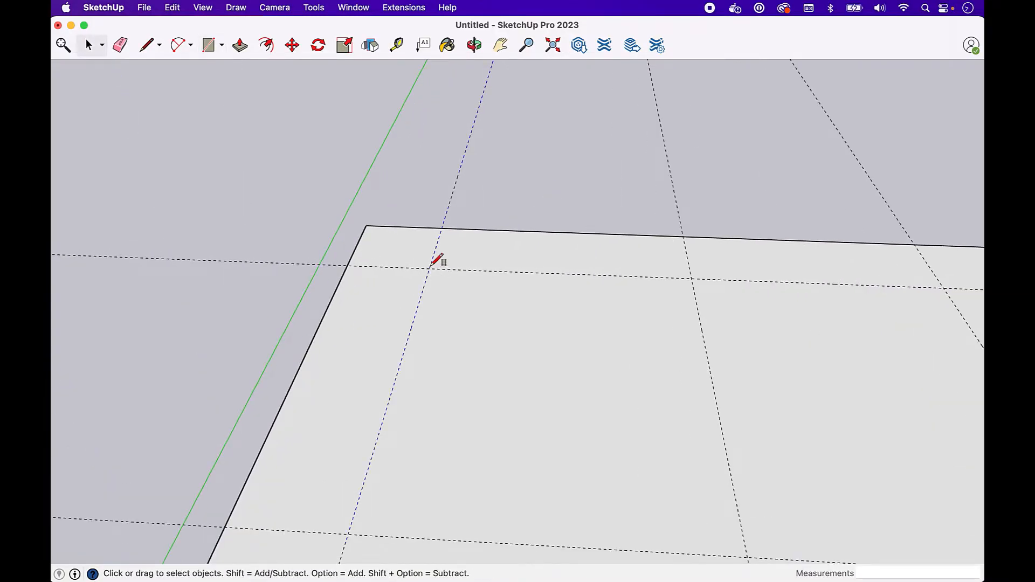
pyautogui.press('r')
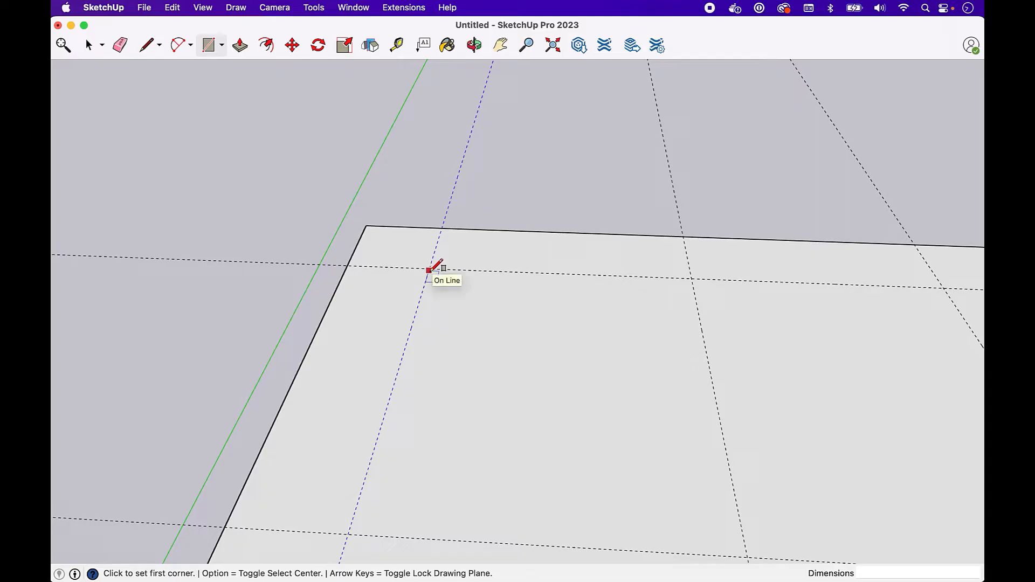
pyautogui.click(429, 269)
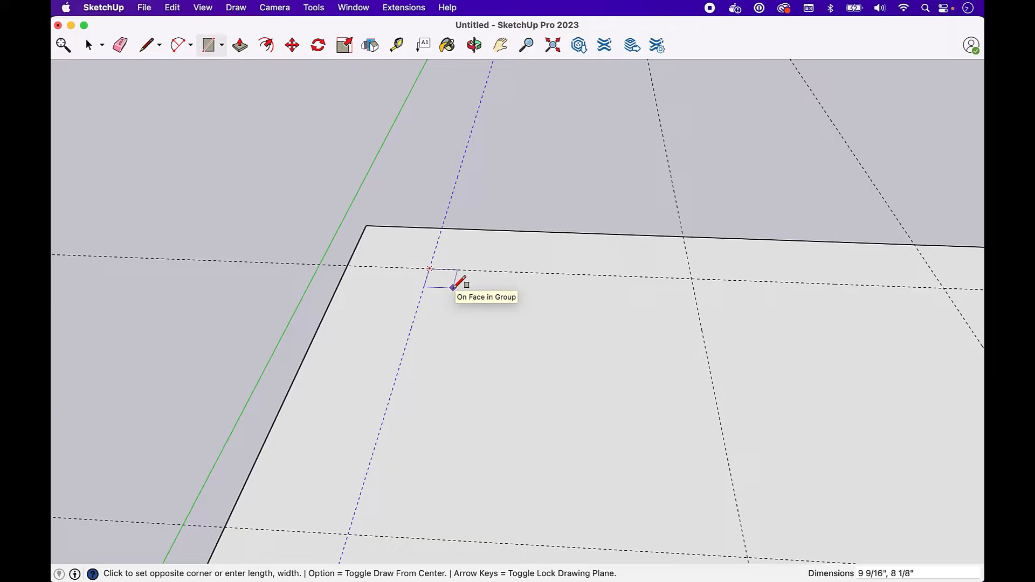
pyautogui.write('5')
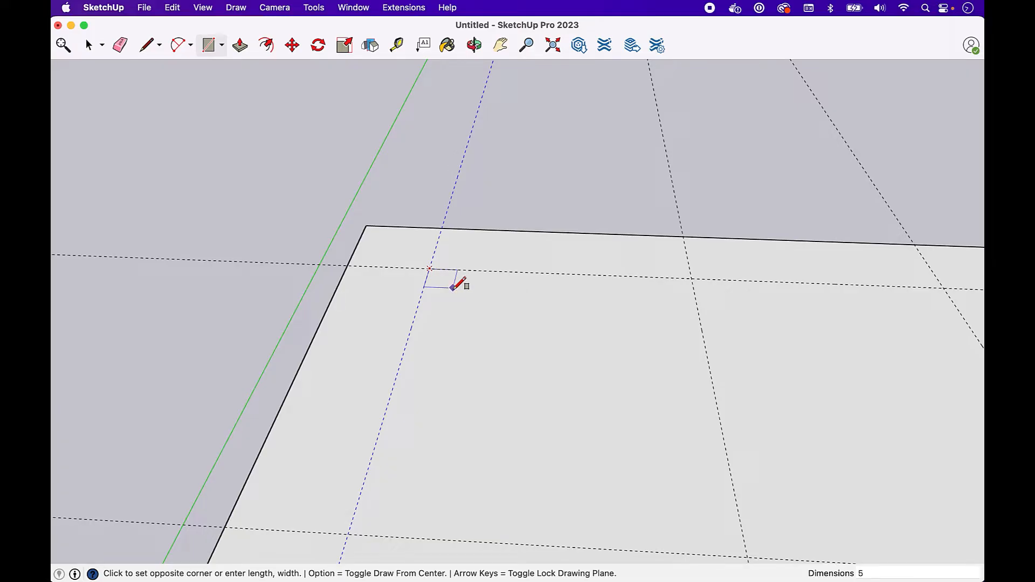
pyautogui.write('.,5.5')
pyautogui.press('Return')
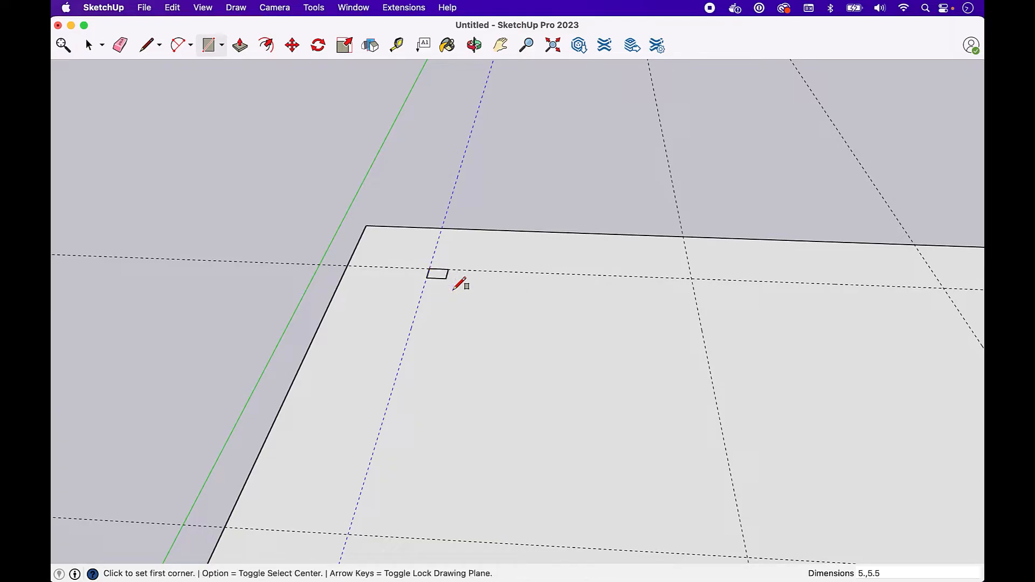
pyautogui.write('5.5,5.5')
pyautogui.press('Return')
# Turn the selected 5.5" square into a component with the definition name Footer.
pyautogui.press('space')
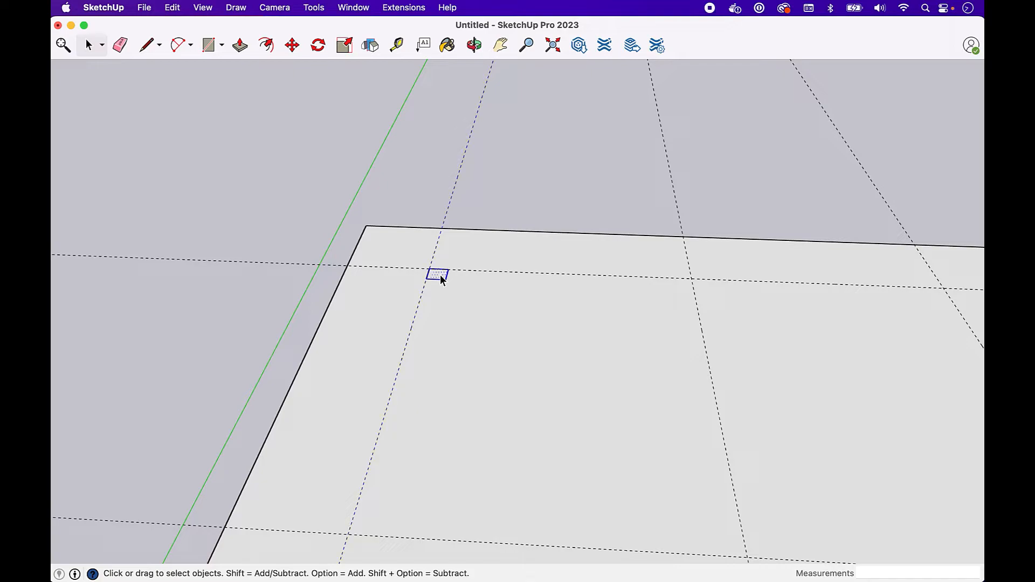
pyautogui.rightClick(440, 274)
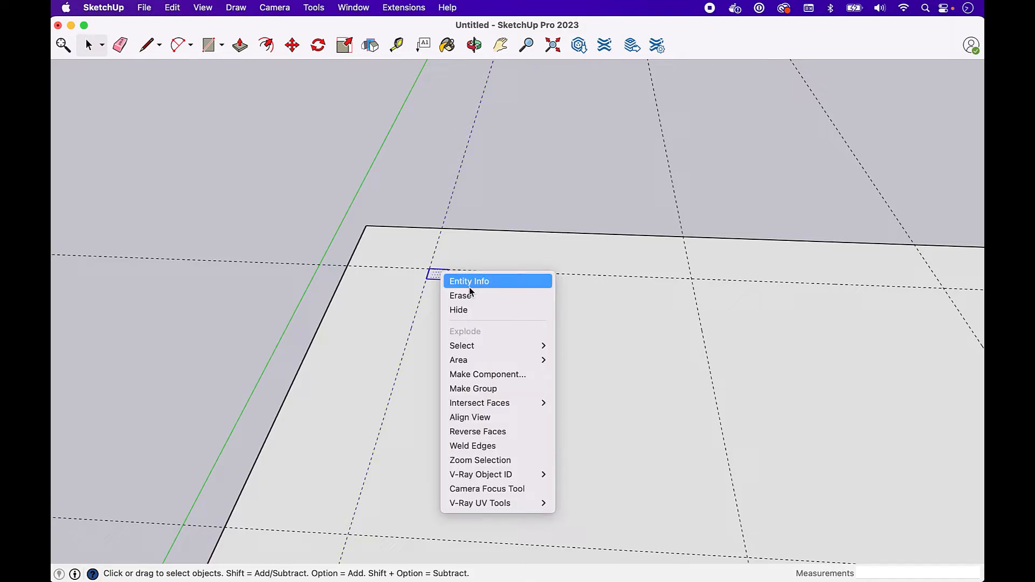
pyautogui.click(501, 377)
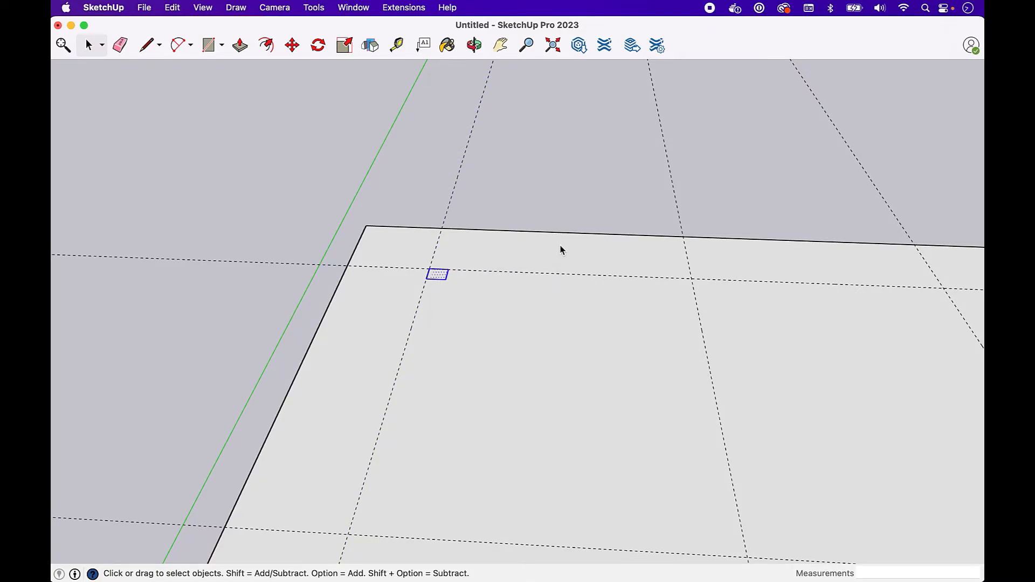
pyautogui.write('Footer')
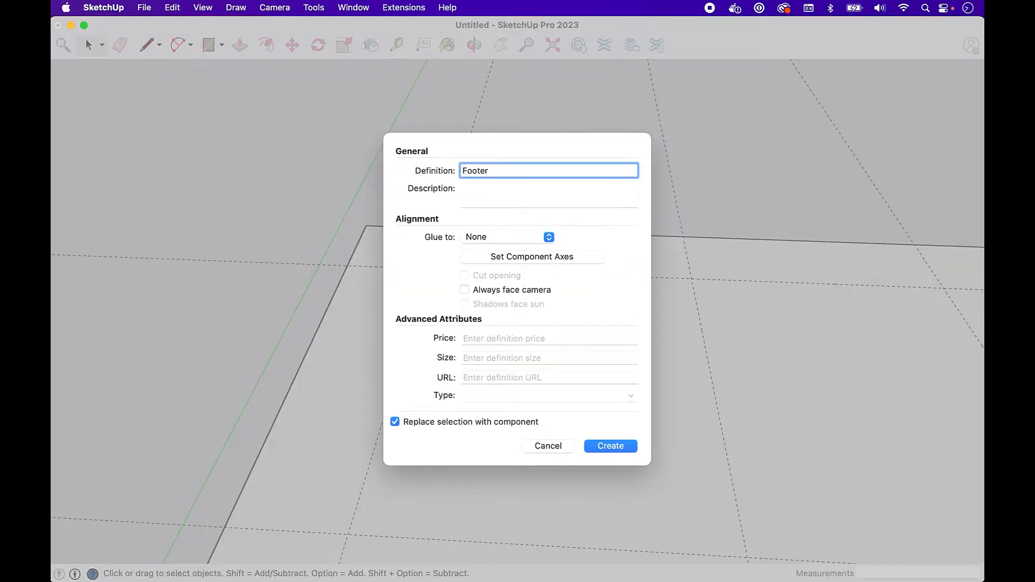
pyautogui.press('Return')
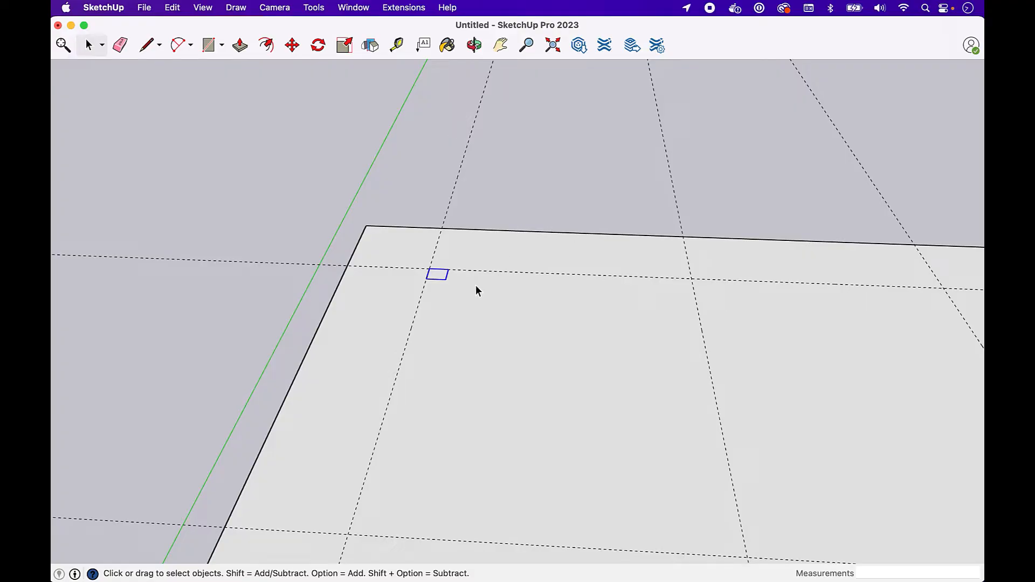
# Group the square's face and edges inside the Footer component.
pyautogui.doubleClick(440, 273)
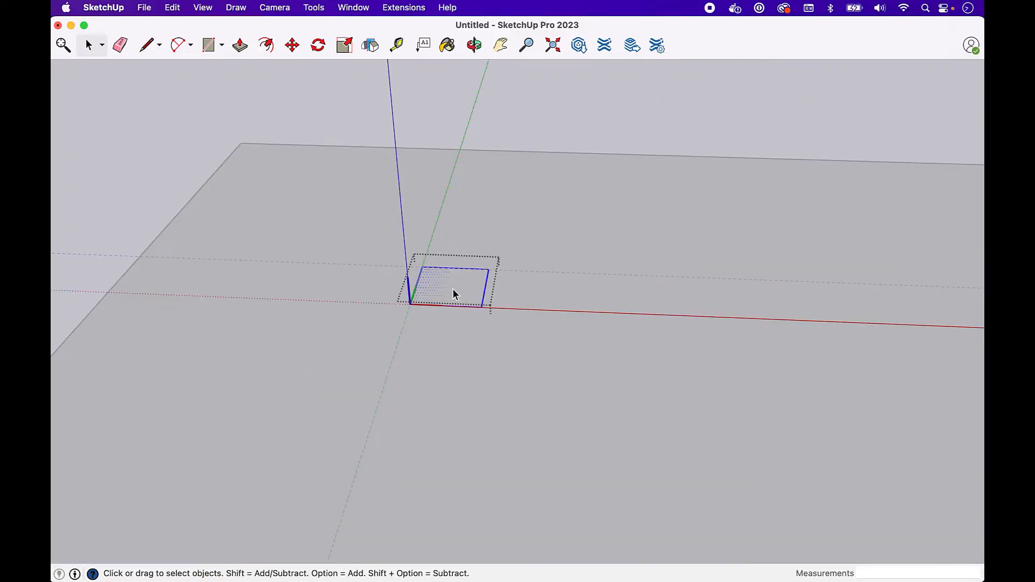
pyautogui.rightClick(452, 284)
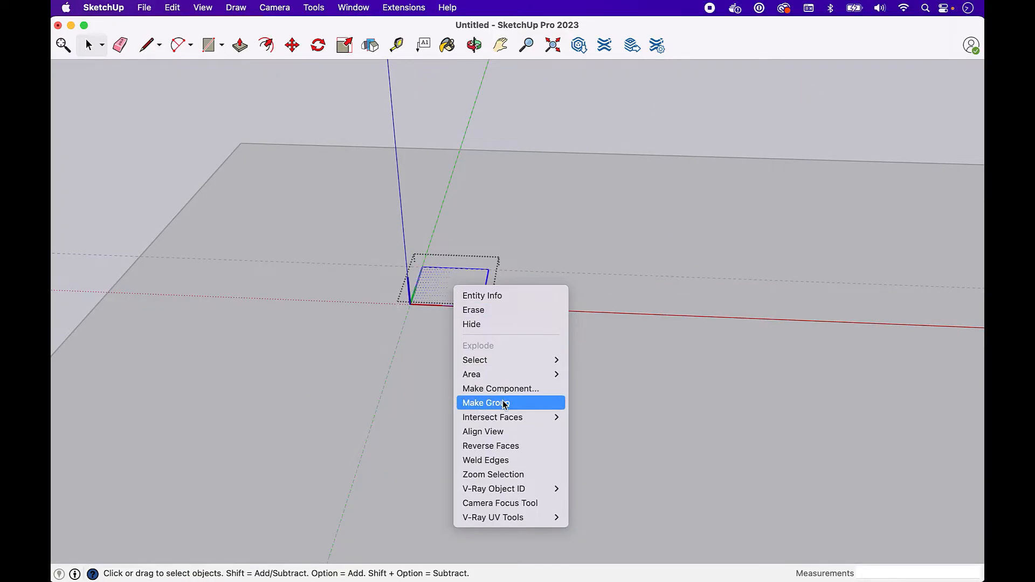
pyautogui.click(501, 402)
# Draw a diagonal line between opposite corners of the square inside its nested group.
pyautogui.doubleClick(458, 285)
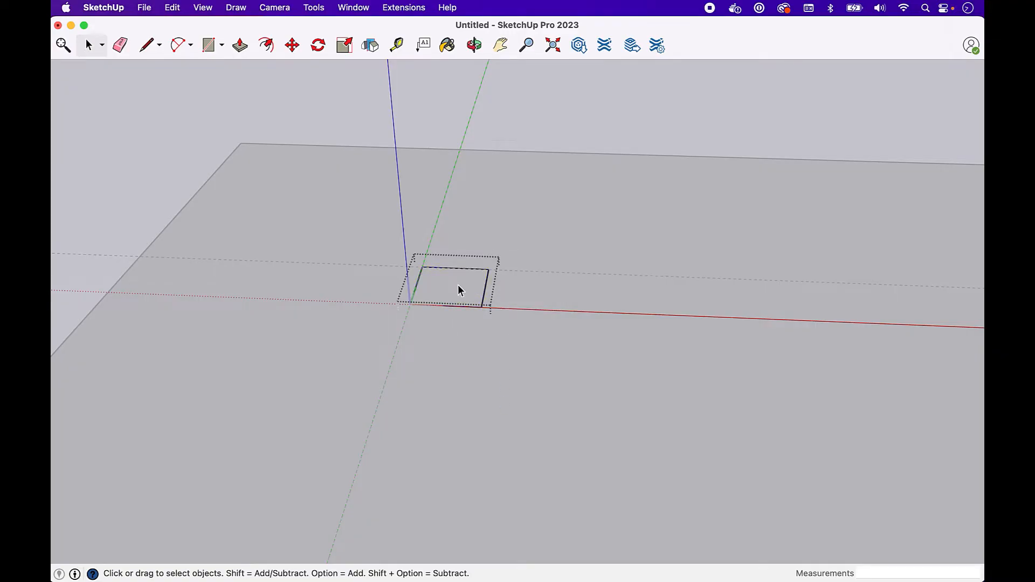
pyautogui.press('l')
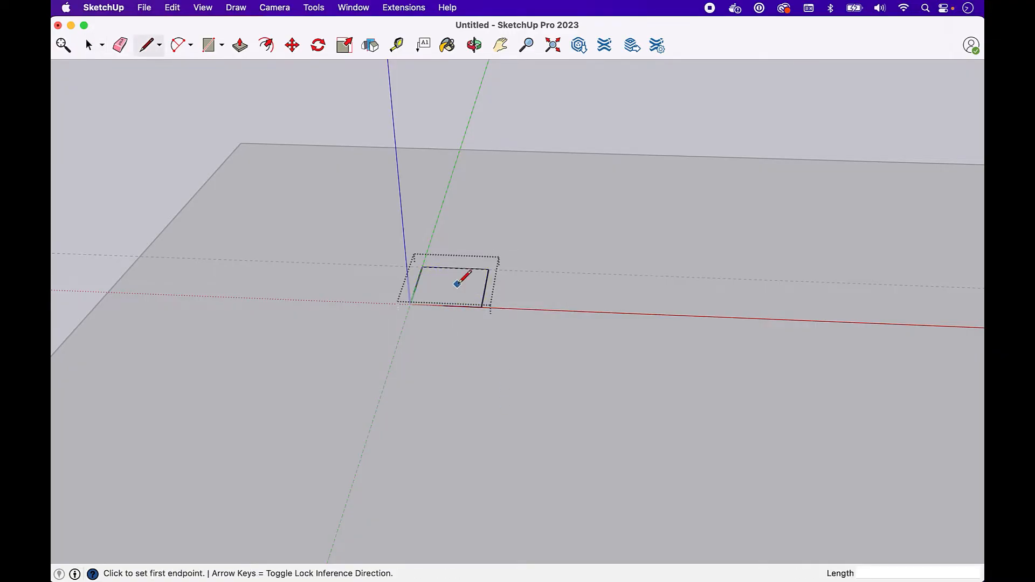
pyautogui.click(422, 267)
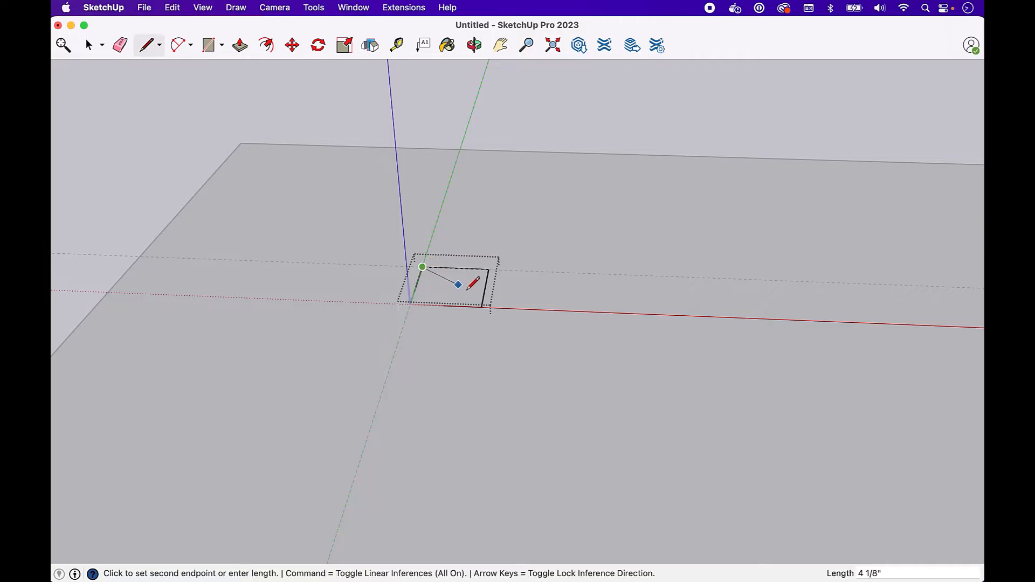
pyautogui.click(481, 306)
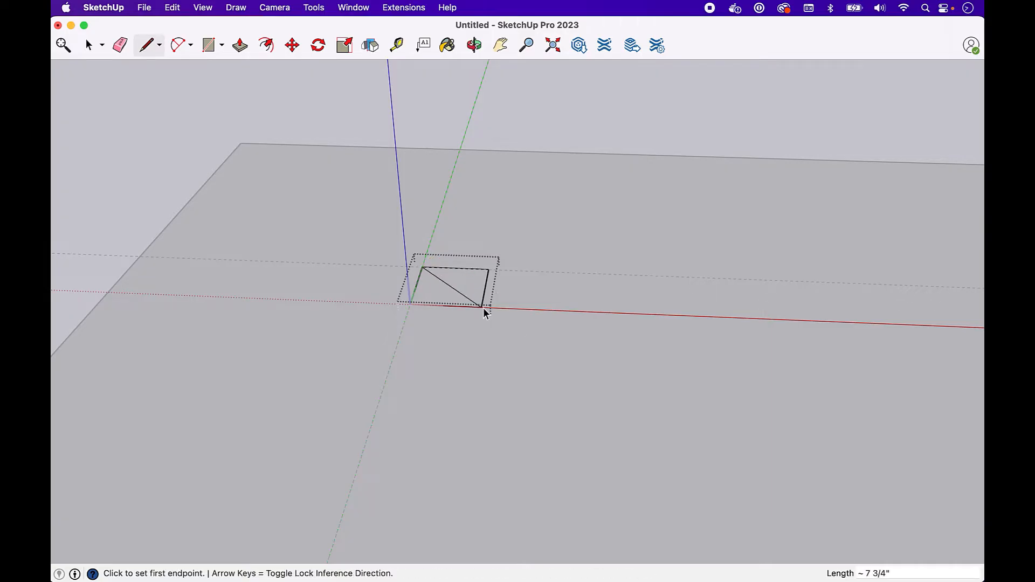
pyautogui.press('space')
pyautogui.click(490, 211)
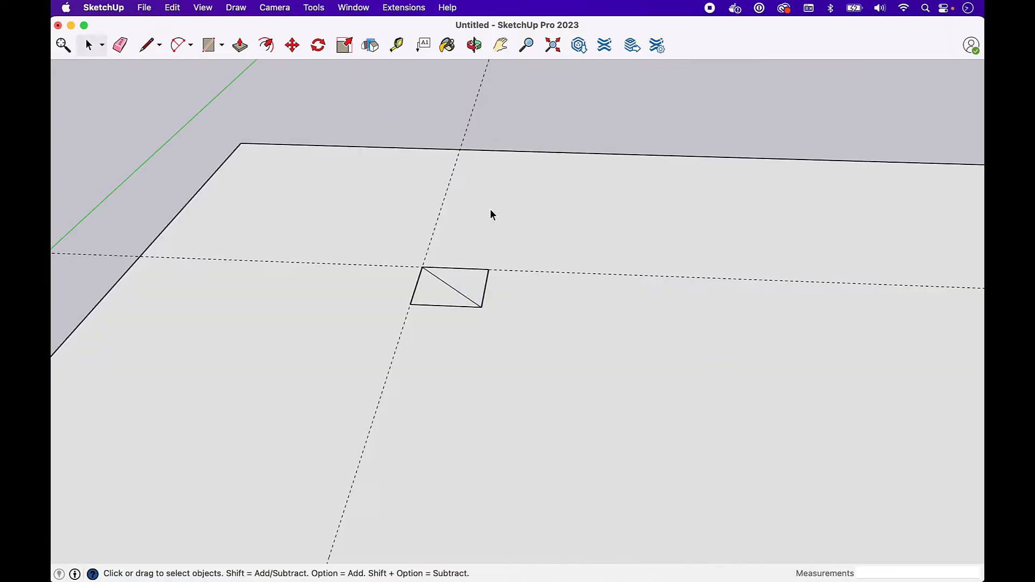
# Draw a circle with a 9" radius centred on the diagonal's midpoint, inside the Footer component but outside the square's group.
pyautogui.doubleClick(474, 282)
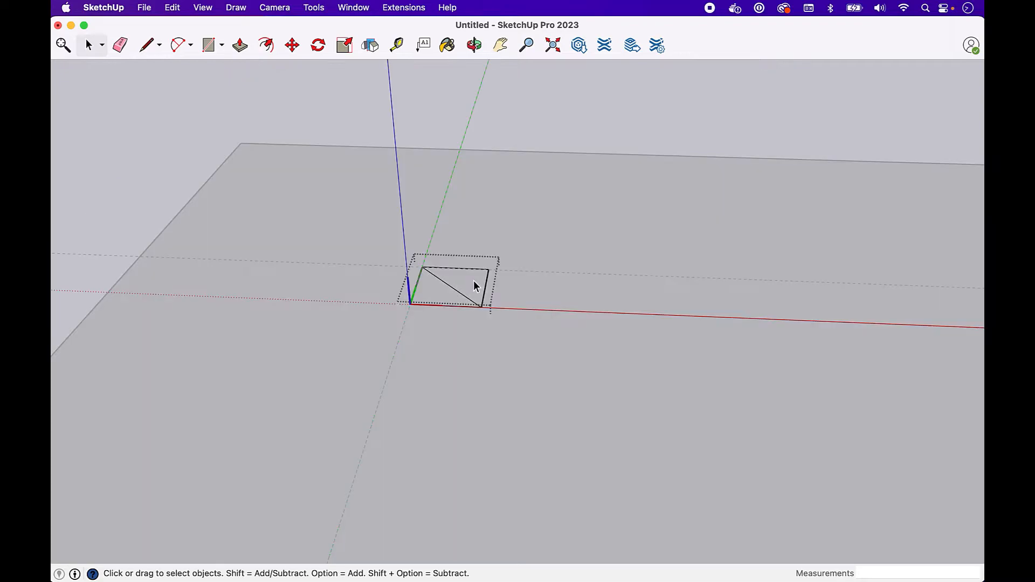
pyautogui.click(216, 46)
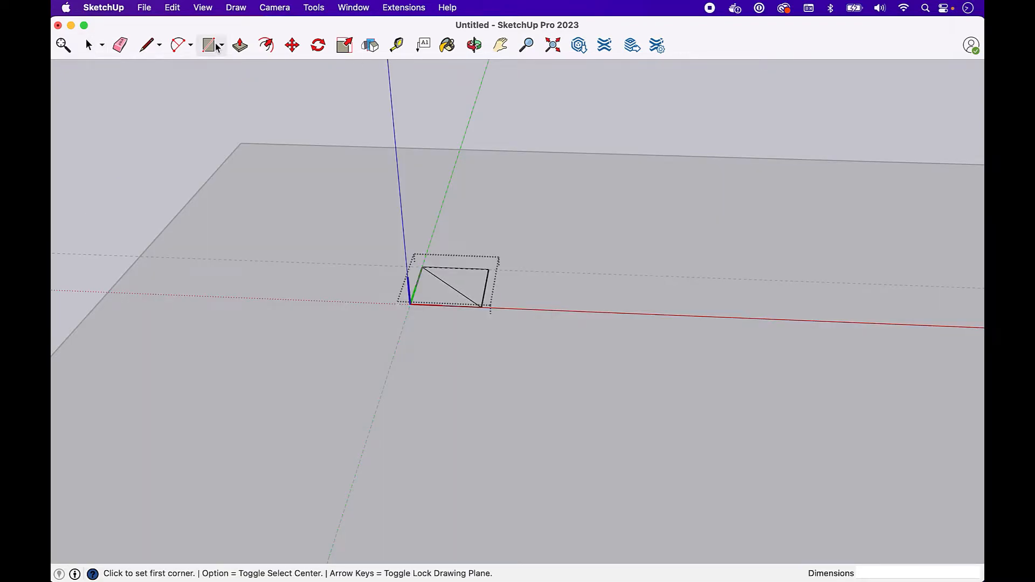
pyautogui.click(221, 46)
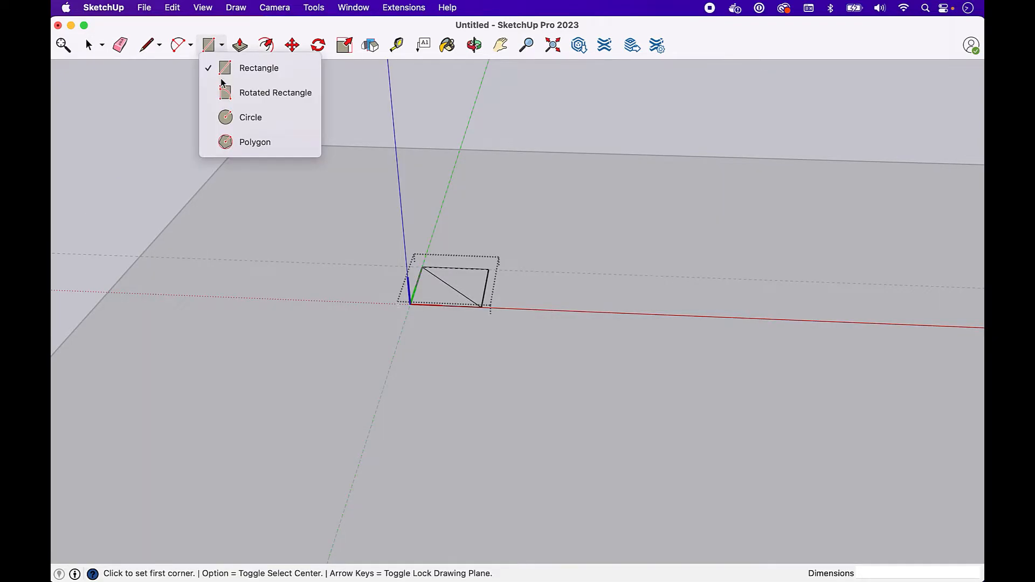
pyautogui.click(233, 118)
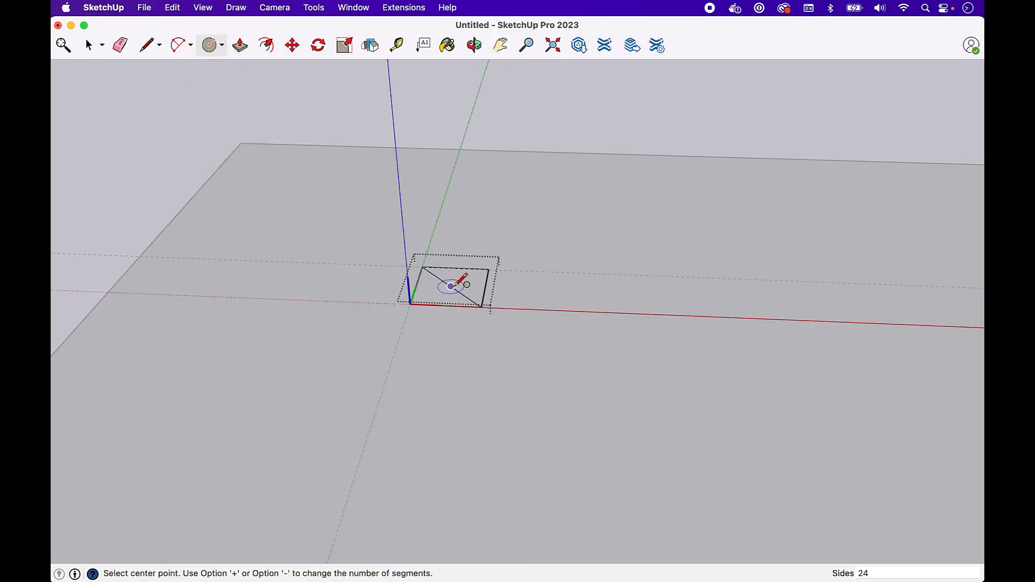
pyautogui.click(451, 286)
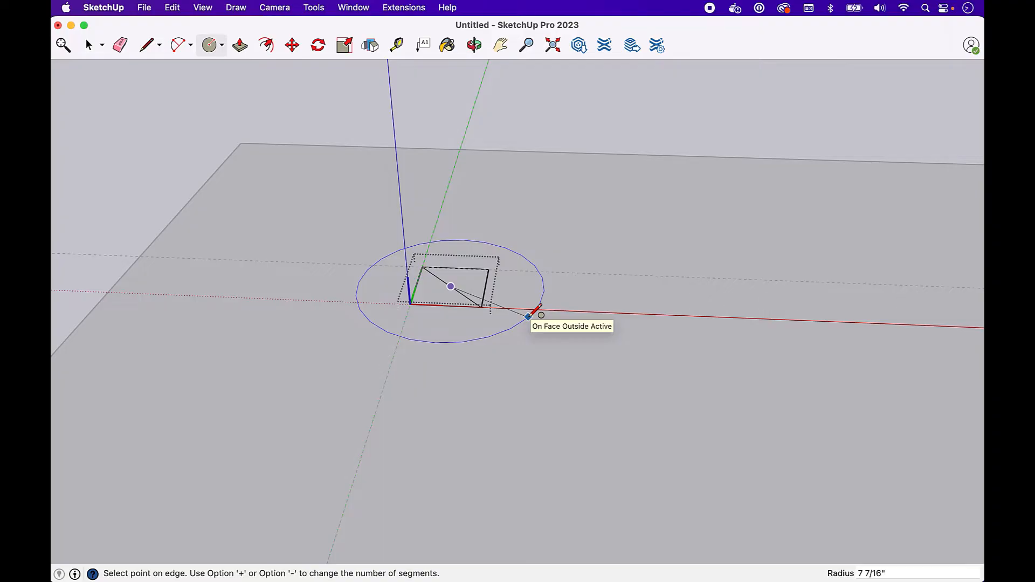
pyautogui.write('9')
pyautogui.press('Return')
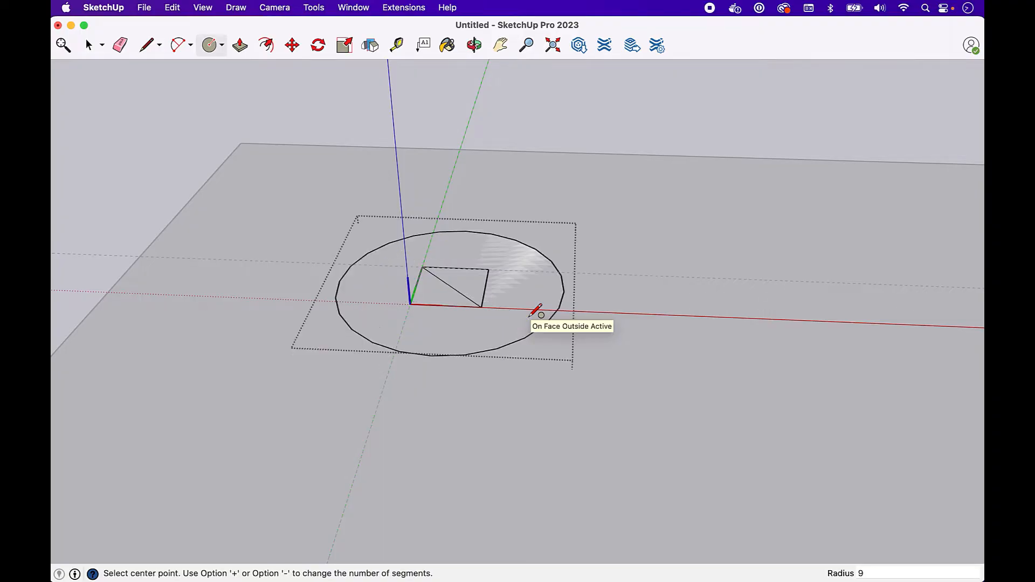
pyautogui.press('space')
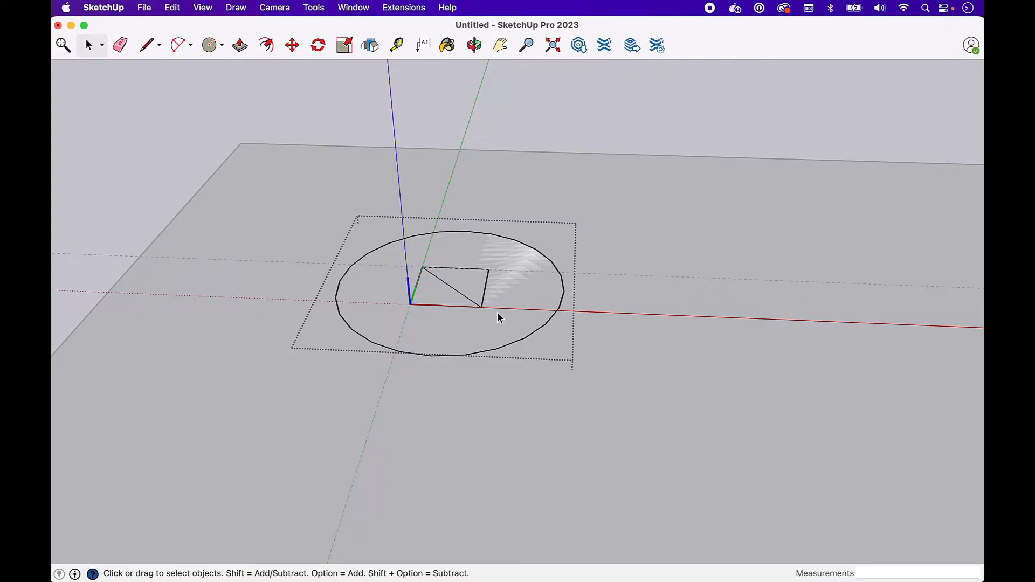
pyautogui.click(476, 45)
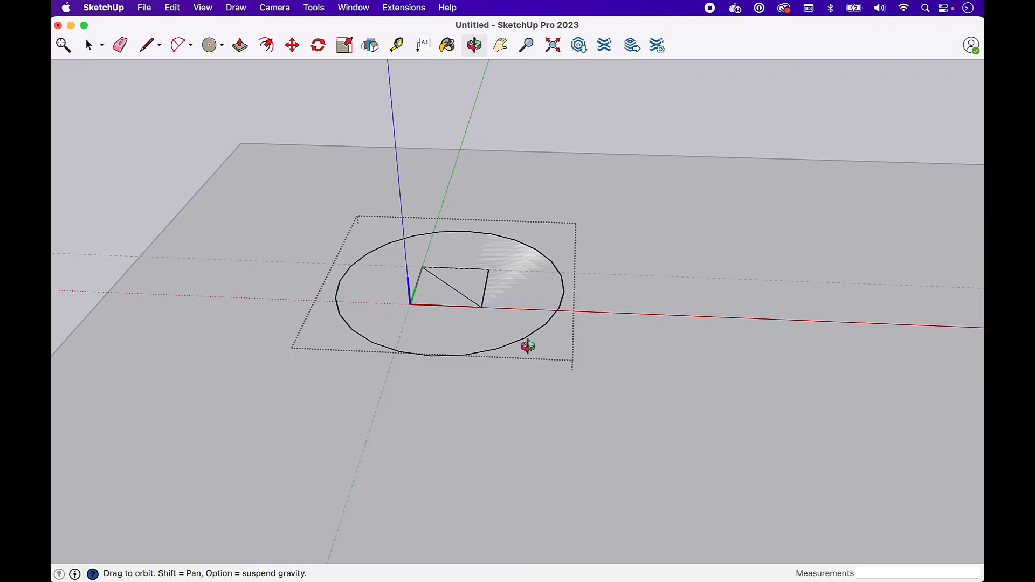
pyautogui.press('space')
pyautogui.click(567, 129)
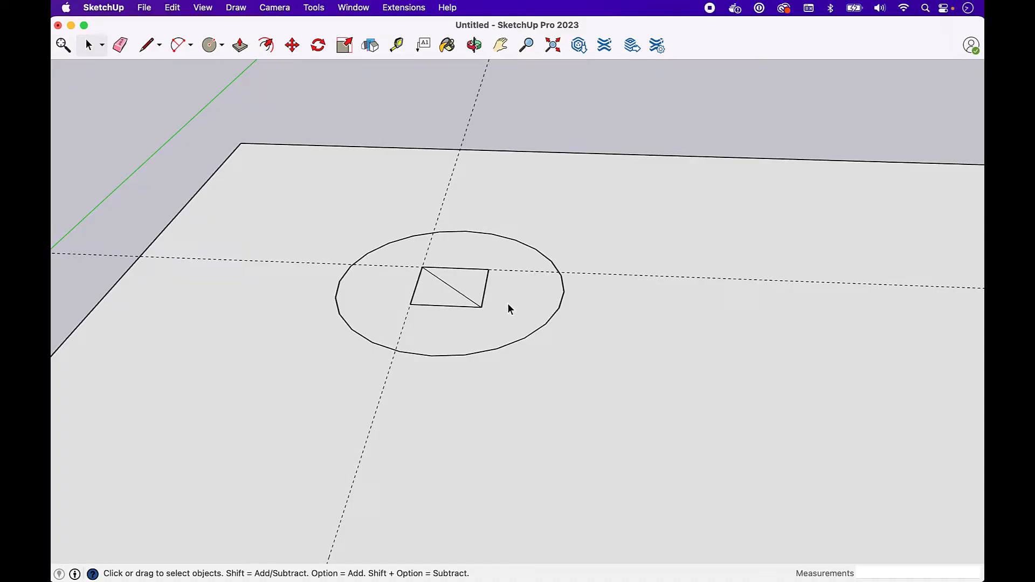
# Delete the diagonal line from the square inside its nested group.
pyautogui.click(457, 288)
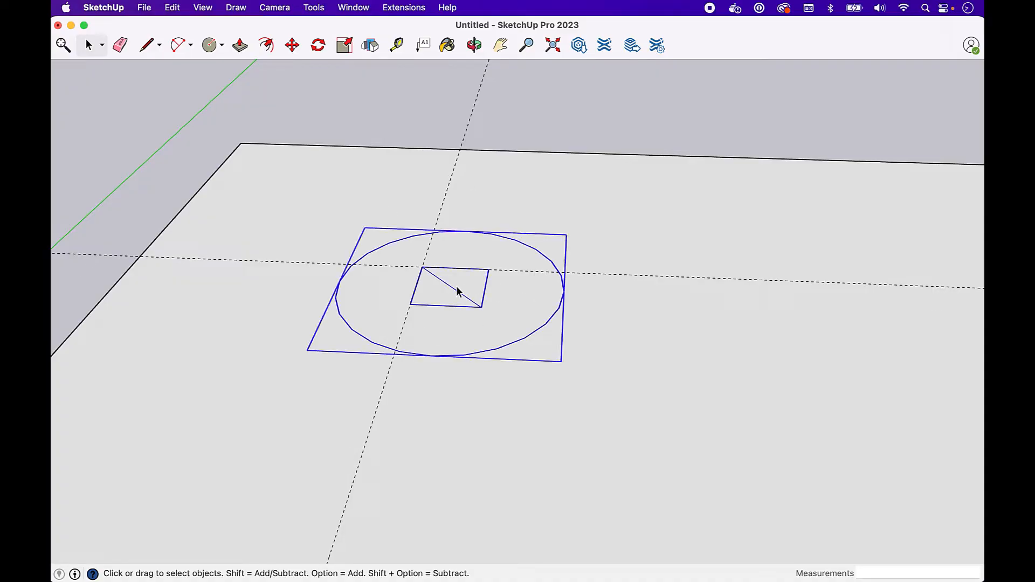
pyautogui.doubleClick(457, 290)
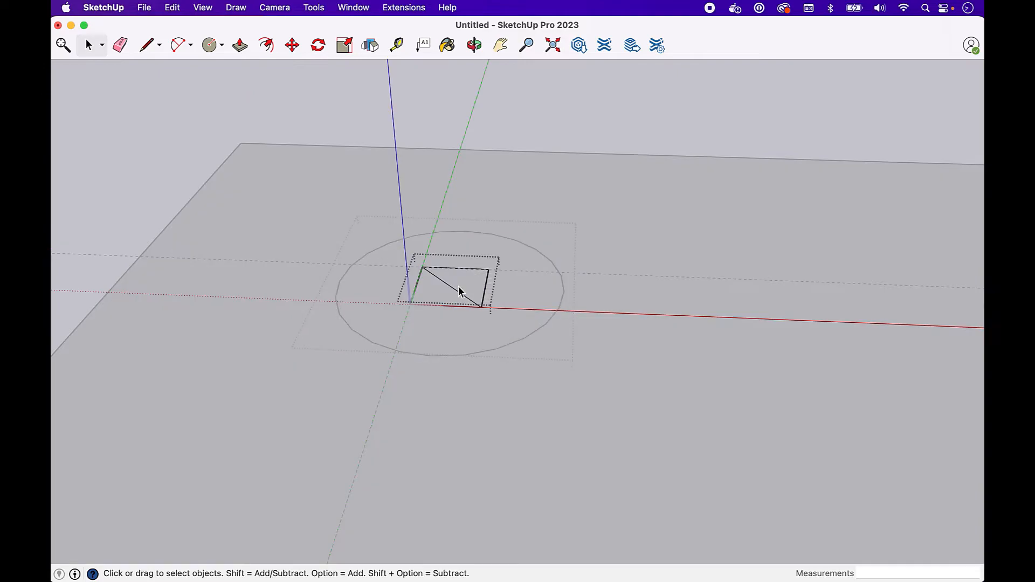
pyautogui.press('m')
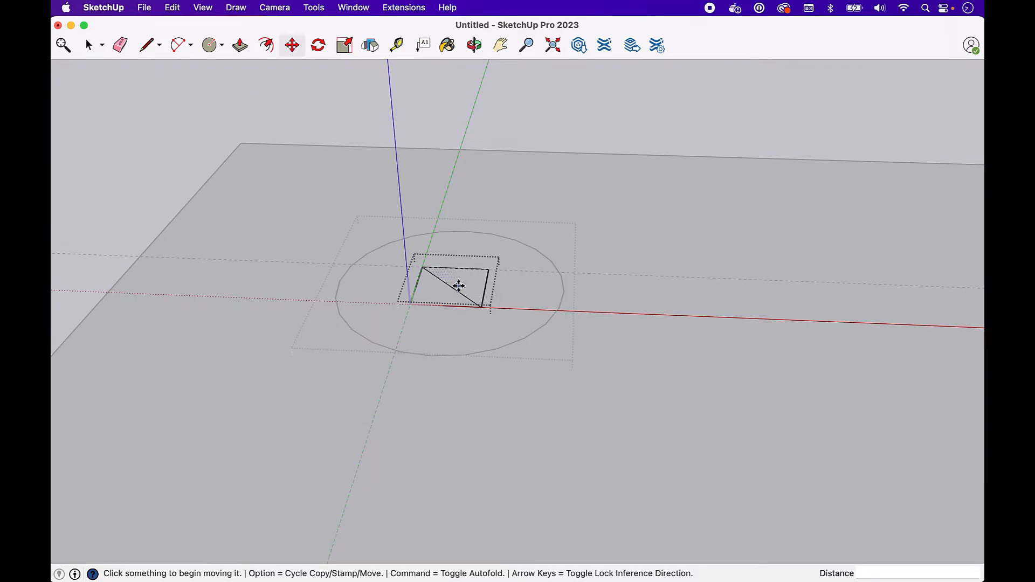
pyautogui.press('space')
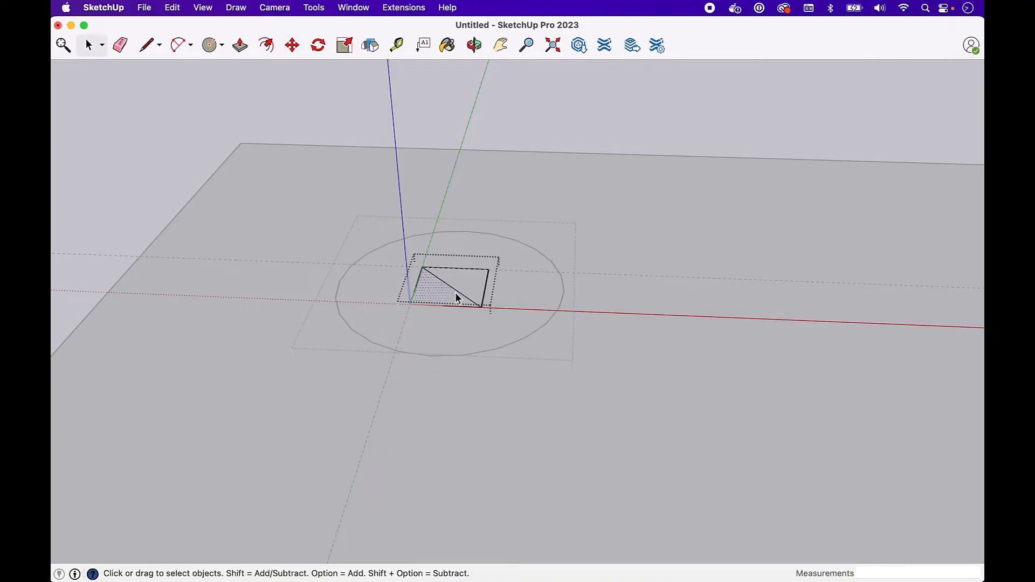
pyautogui.click(458, 292)
pyautogui.press('Delete')
pyautogui.press('m')
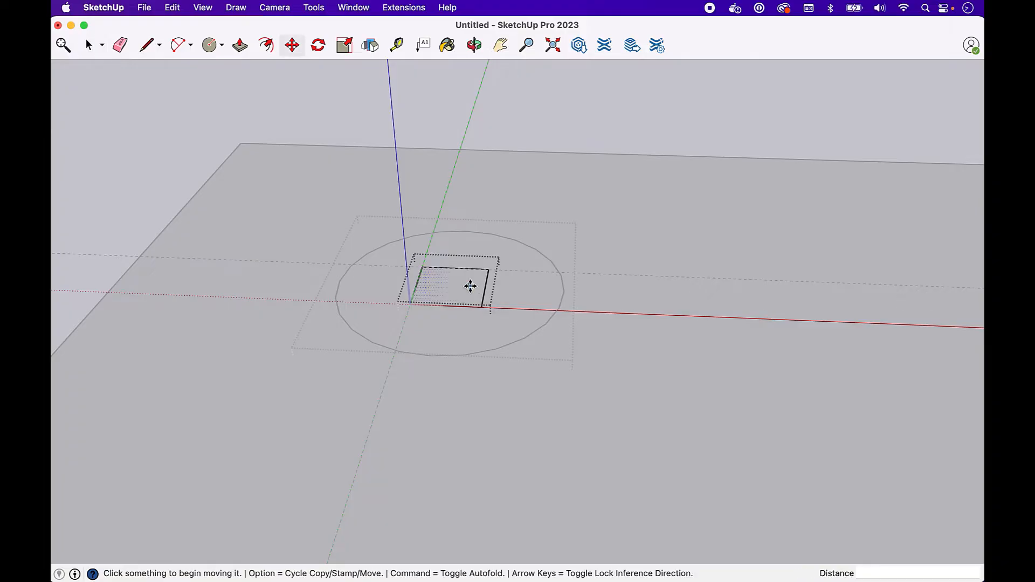
pyautogui.click(483, 307)
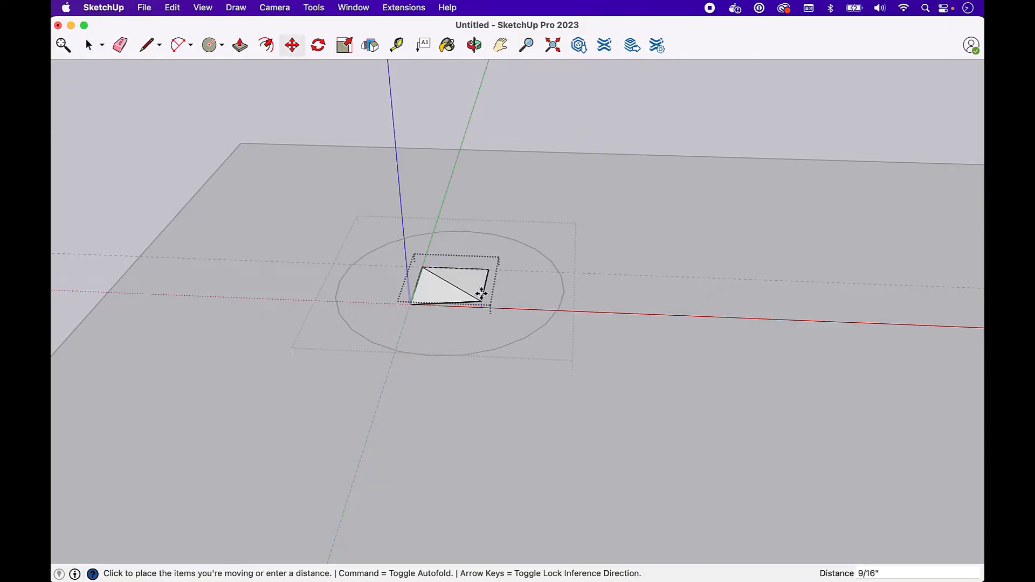
pyautogui.press('Escape')
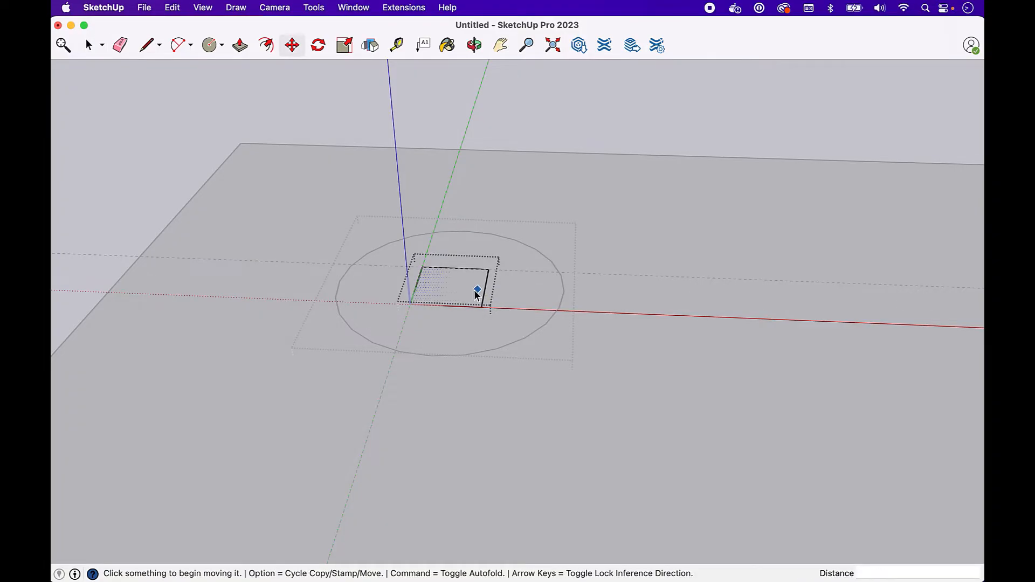
# Move the grouped square 1" up along the blue axis within the Footer component.
pyautogui.press('space')
pyautogui.click(530, 287)
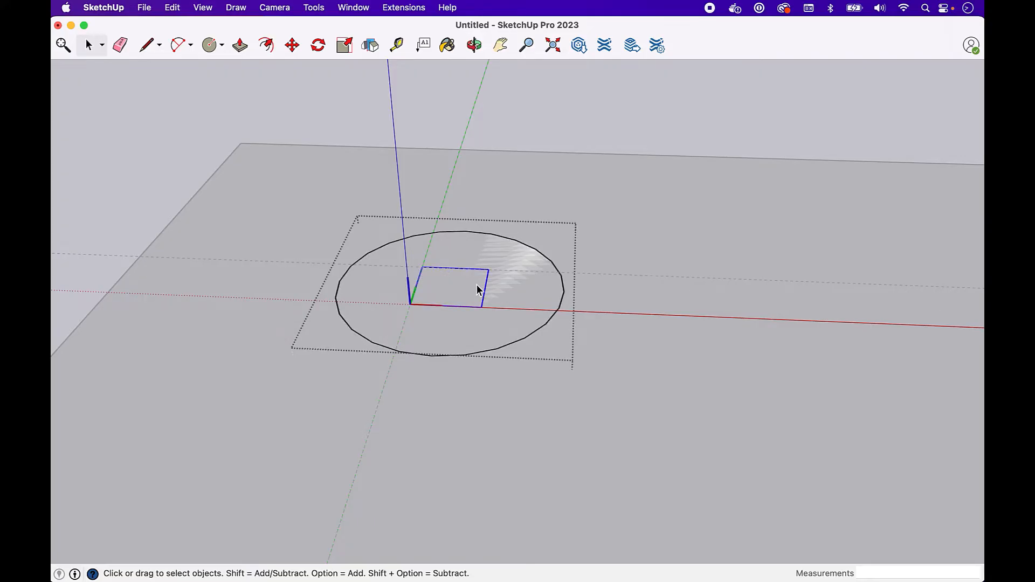
pyautogui.press('m')
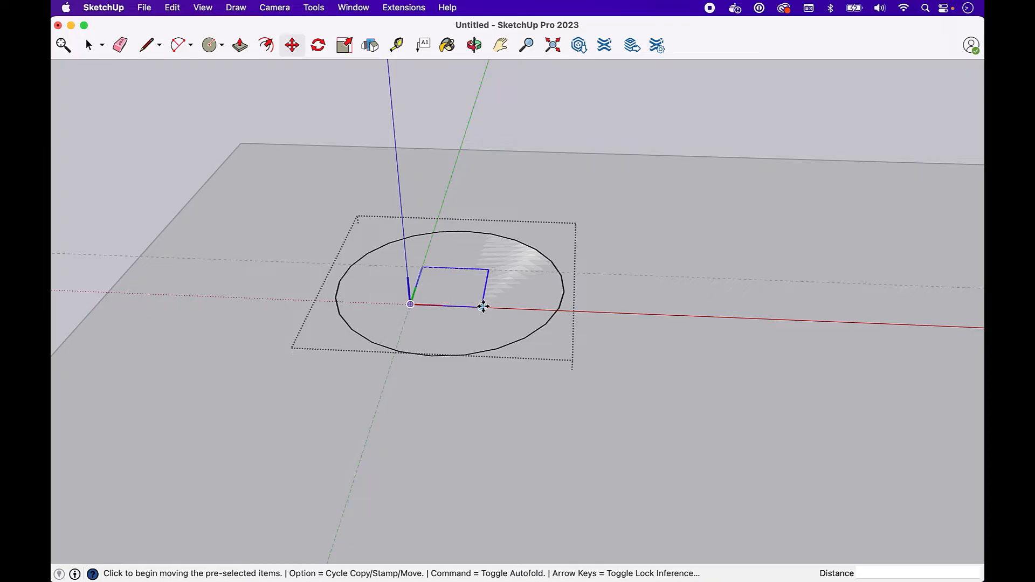
pyautogui.click(483, 306)
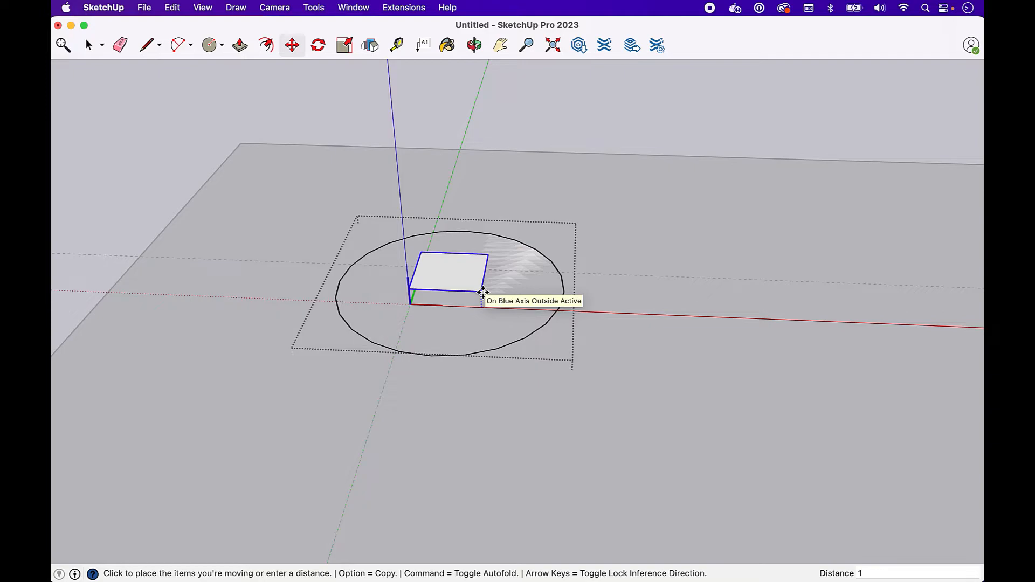
pyautogui.press('Return')
pyautogui.press('space')
pyautogui.click(660, 242)
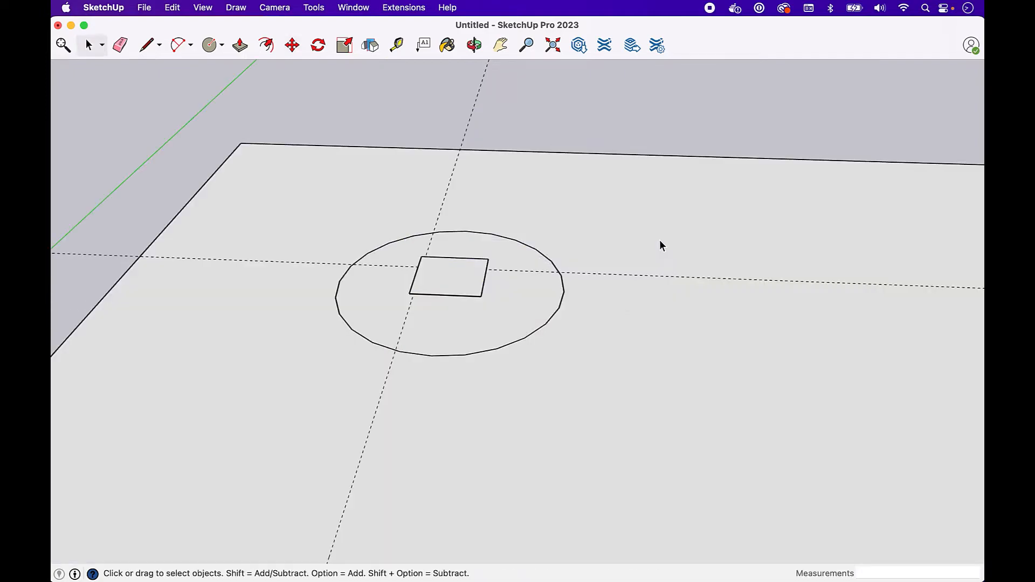
# Extrude the square face 1' upward with Push/Pull inside its nested group in the Footer component to form the post.
pyautogui.click(474, 45)
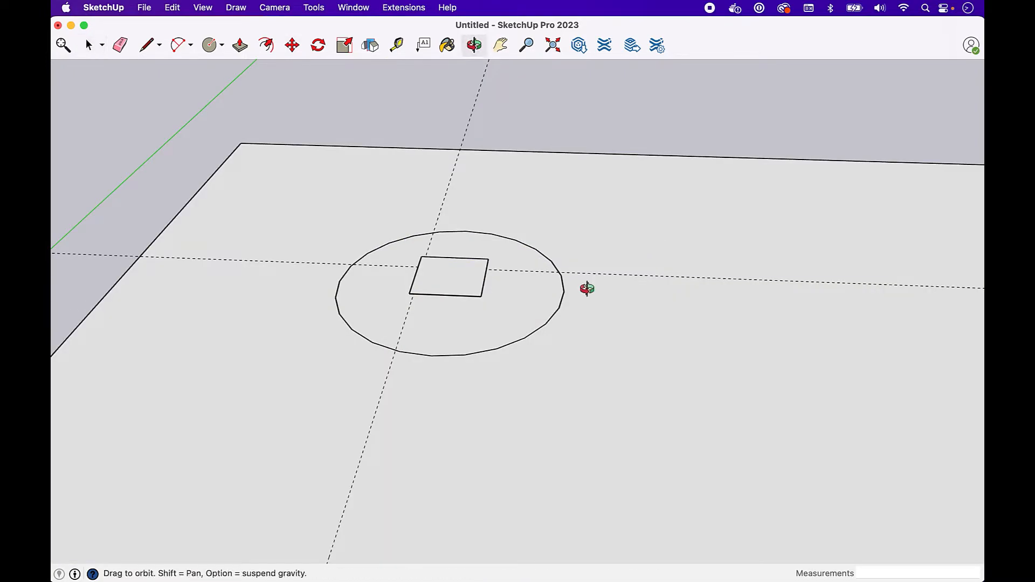
pyautogui.moveTo(587, 286); pyautogui.dragTo(573, 330)
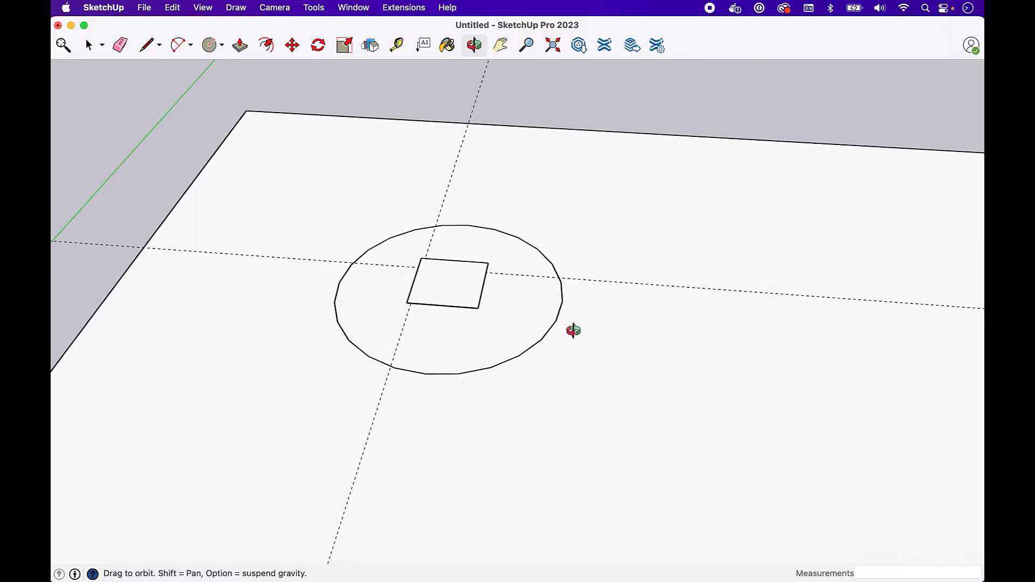
pyautogui.press('space')
pyautogui.doubleClick(461, 284)
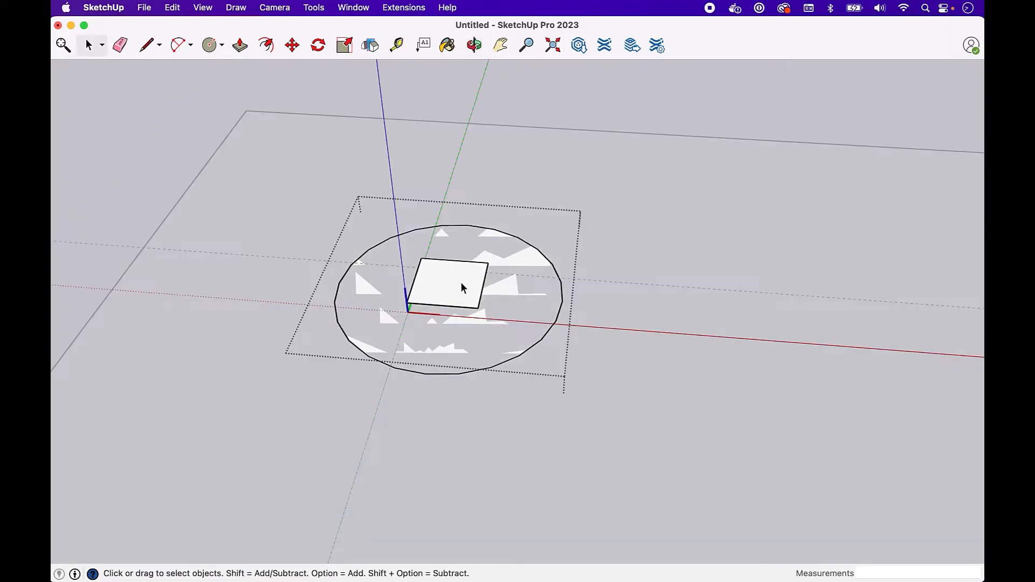
pyautogui.press('p')
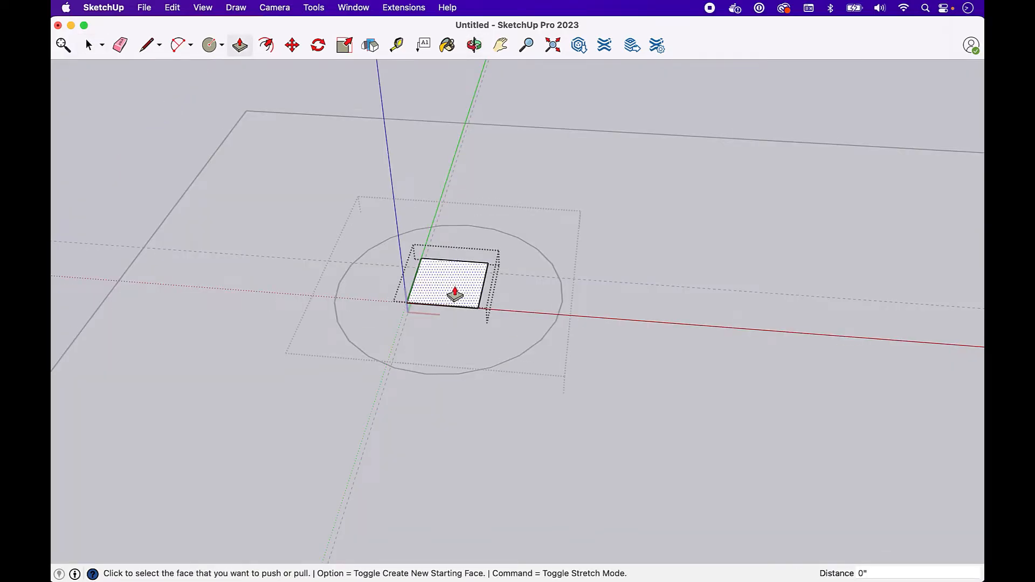
pyautogui.click(455, 293)
pyautogui.press('Return')
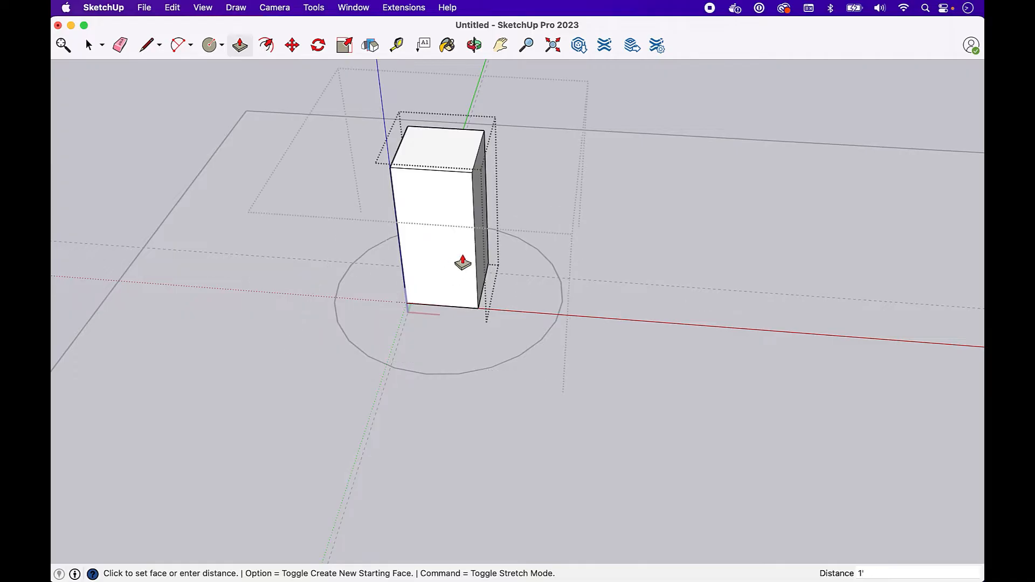
pyautogui.press('space')
pyautogui.click(710, 212)
pyautogui.click(685, 214)
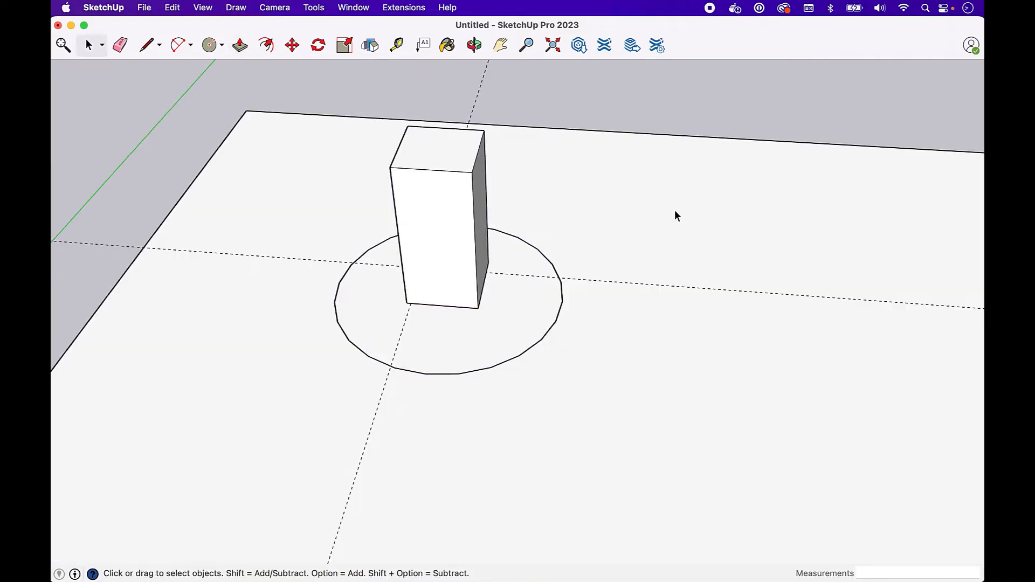
# Open the Footer component for editing and search the 3D Warehouse models for "6x6 post base".
pyautogui.doubleClick(468, 212)
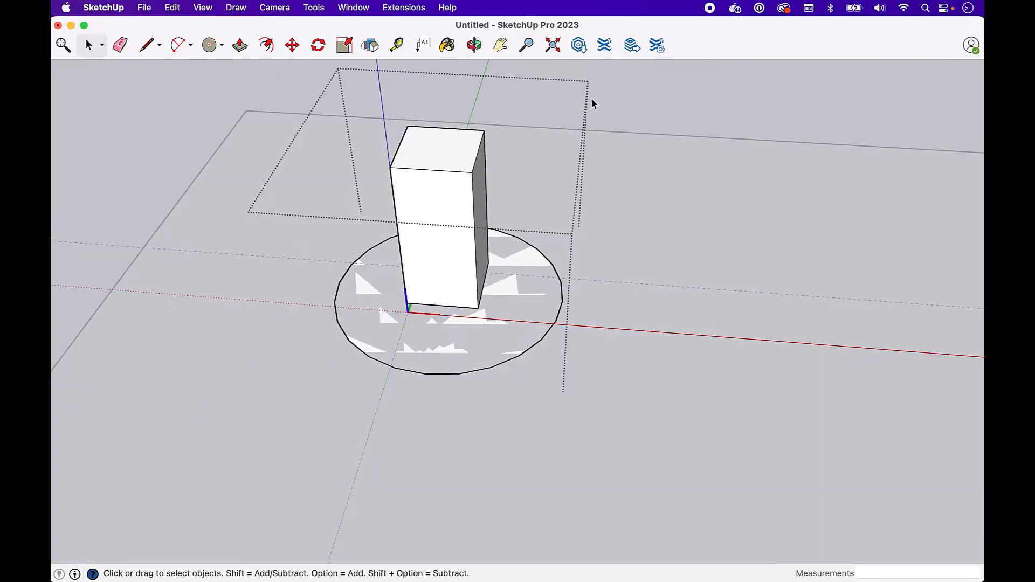
pyautogui.click(352, 8)
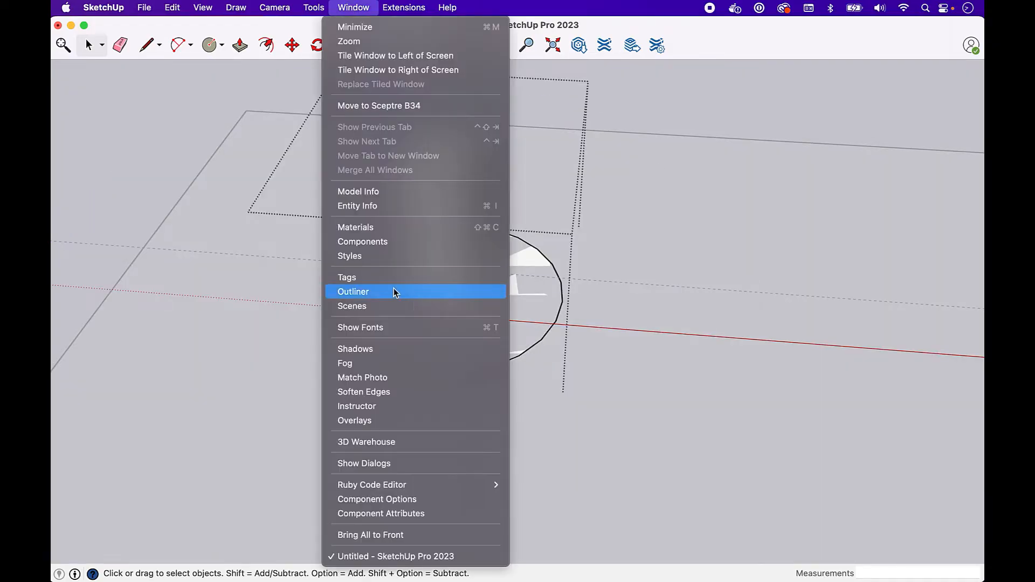
pyautogui.click(390, 442)
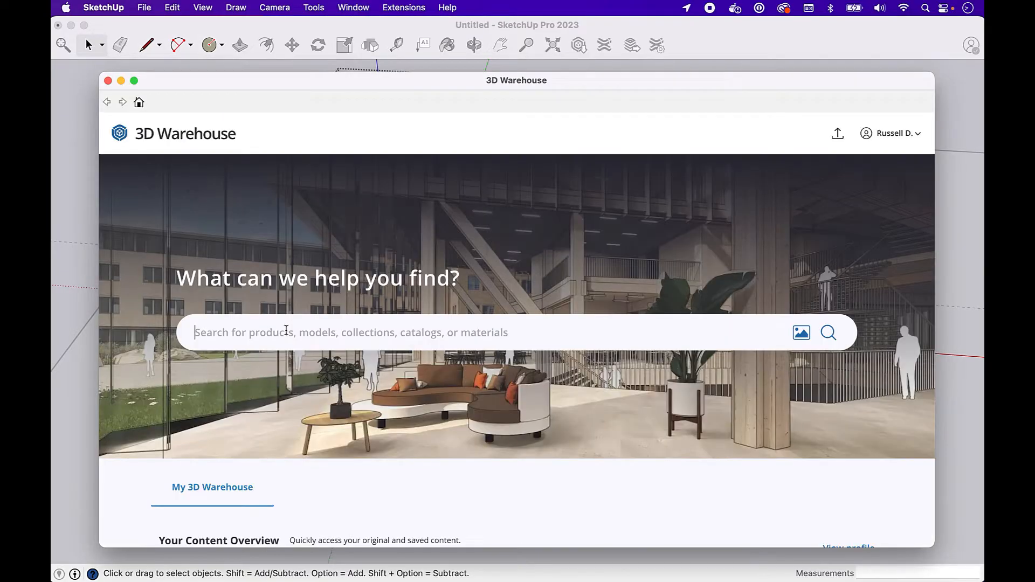
pyautogui.write('6')
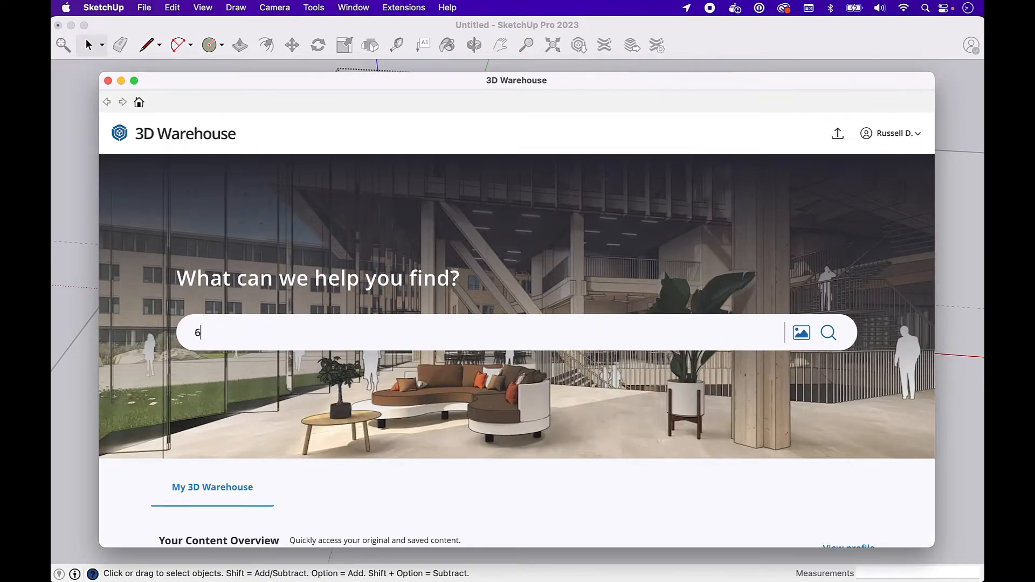
pyautogui.write('x6 post base')
pyautogui.press('Return')
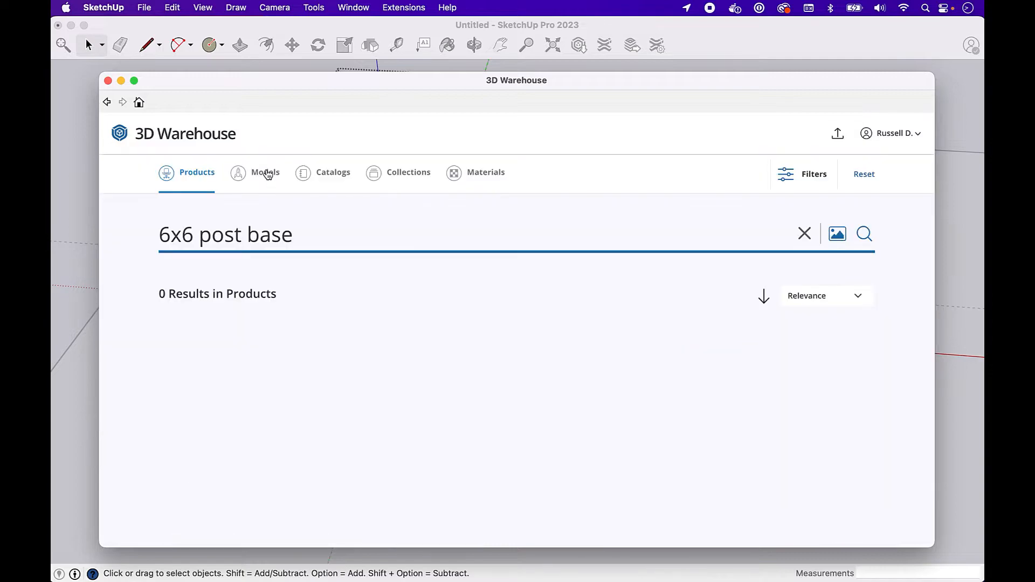
pyautogui.click(268, 174)
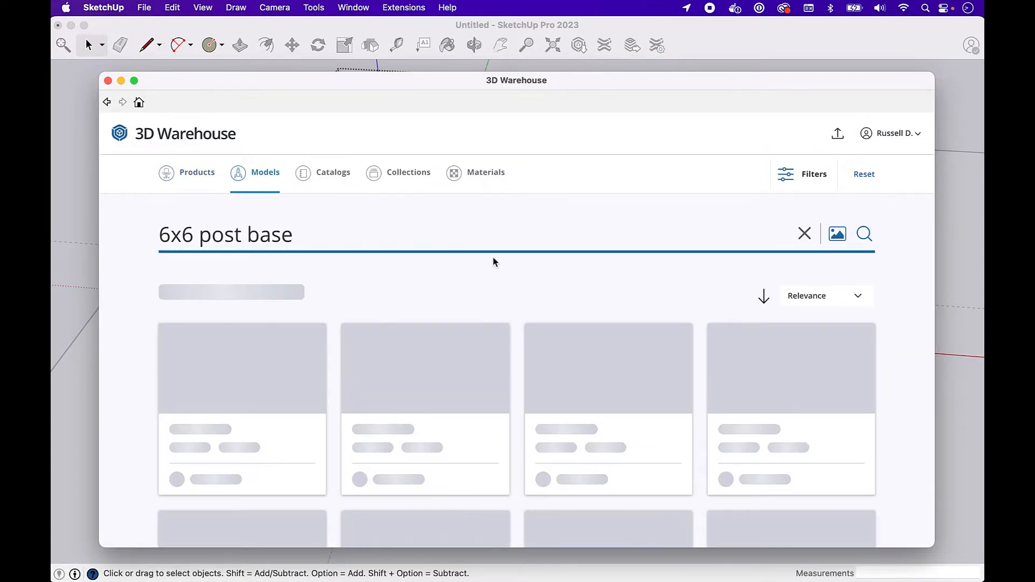
# Load the ABA66Z Adjustable Standoff Post Base directly into the model and place it at the post's near corner inside the Footer component.
pyautogui.scroll(-2, 493, 258)
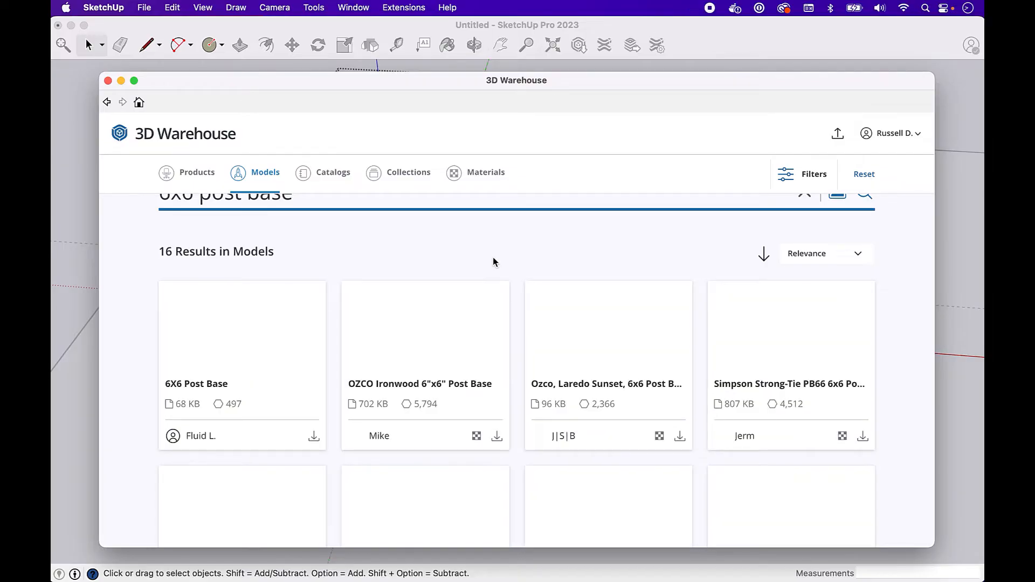
pyautogui.scroll(-2, 493, 257)
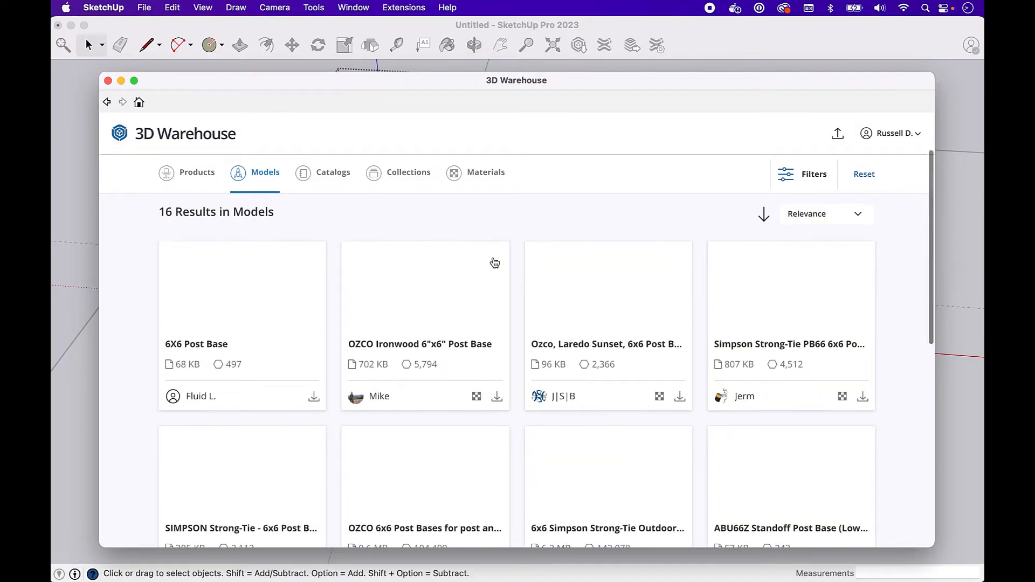
pyautogui.scroll(-2, 493, 261)
pyautogui.scroll(-2, 495, 263)
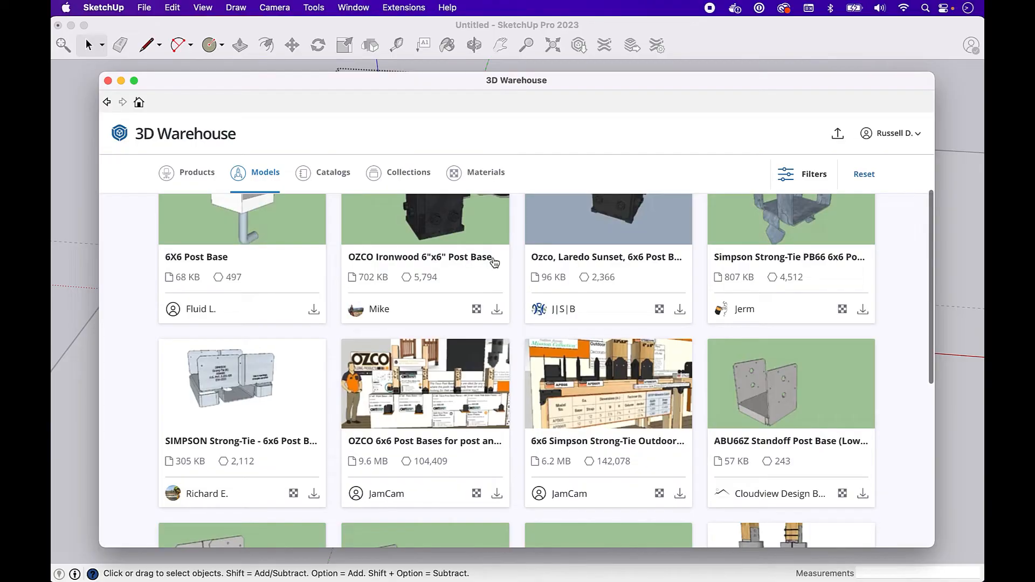
pyautogui.scroll(-6, 493, 262)
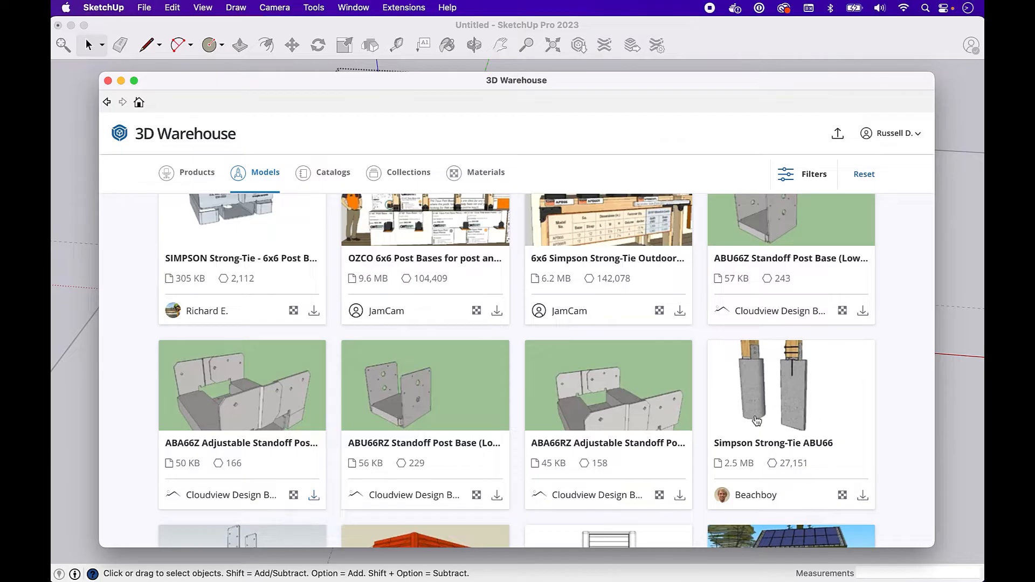
pyautogui.click(314, 497)
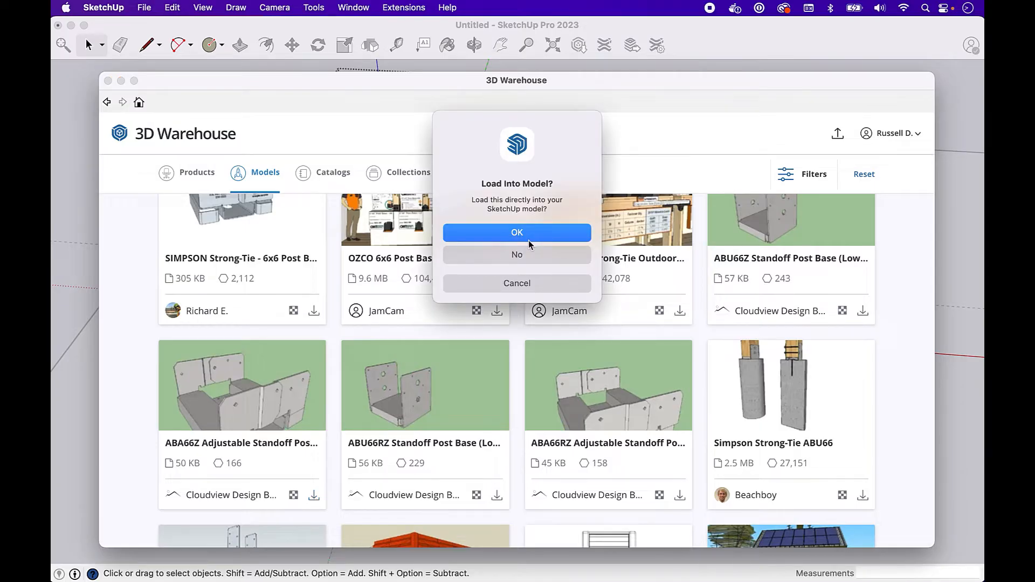
pyautogui.click(522, 234)
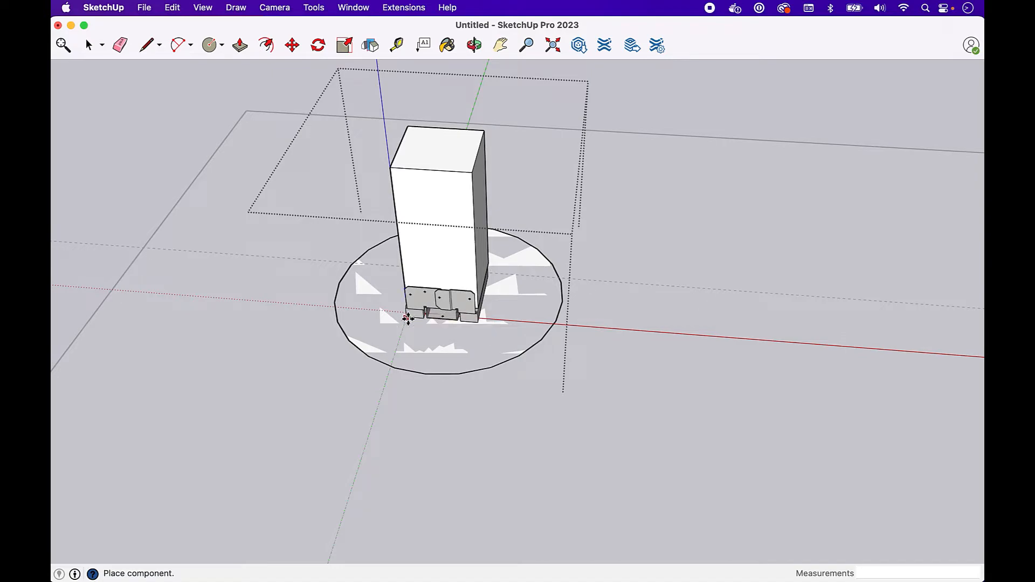
pyautogui.click(408, 318)
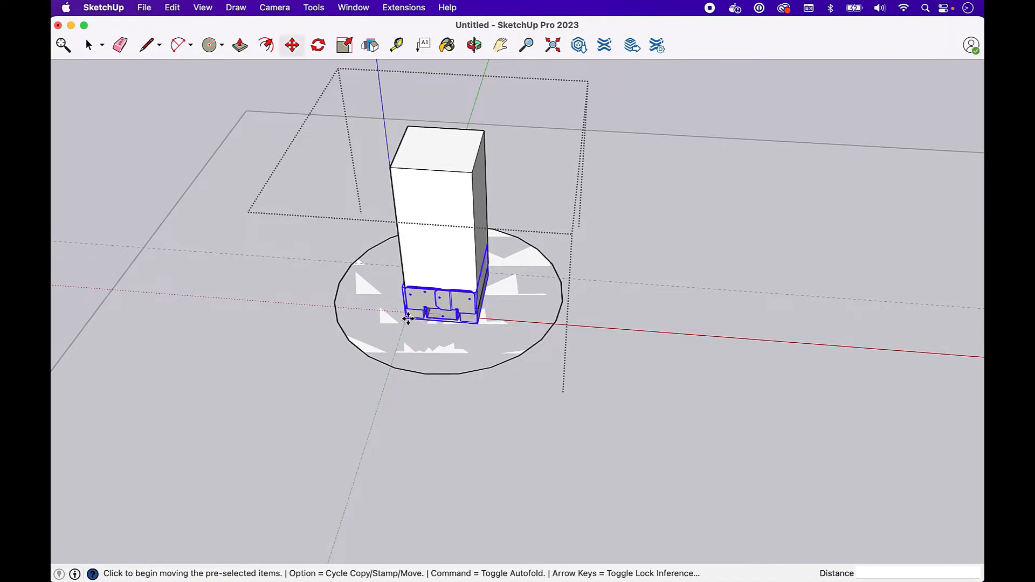
# Move the post base about 7/16" along the red axis toward the post's edge.
pyautogui.click(484, 47)
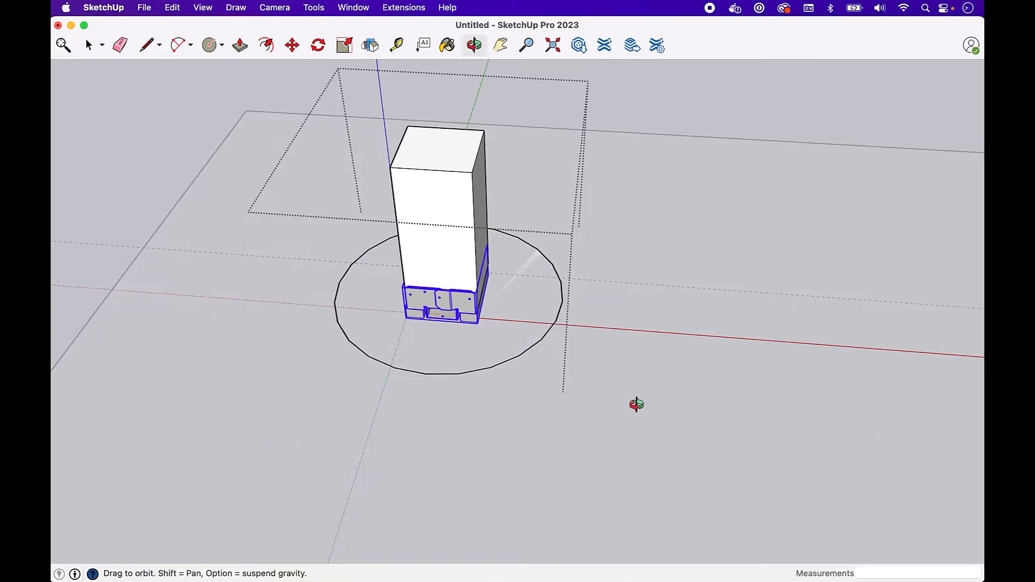
pyautogui.moveTo(636, 405); pyautogui.dragTo(458, 225)
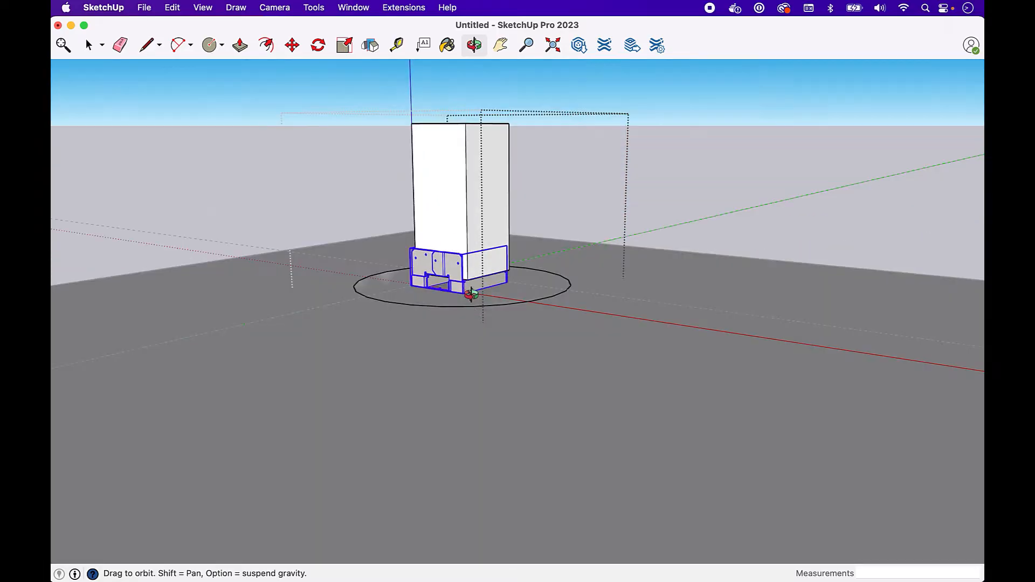
pyautogui.scroll(5, 468, 286)
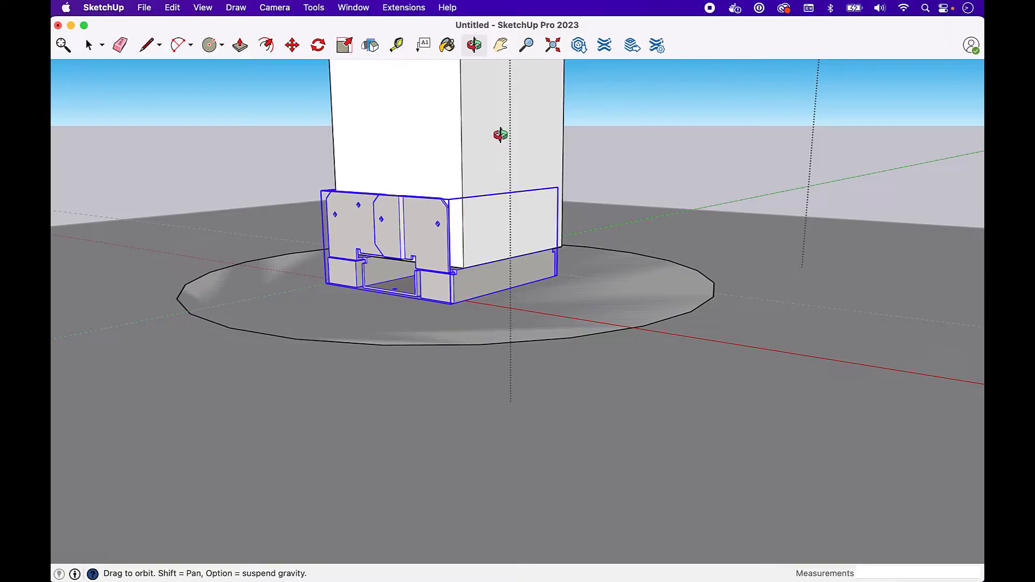
pyautogui.press('m')
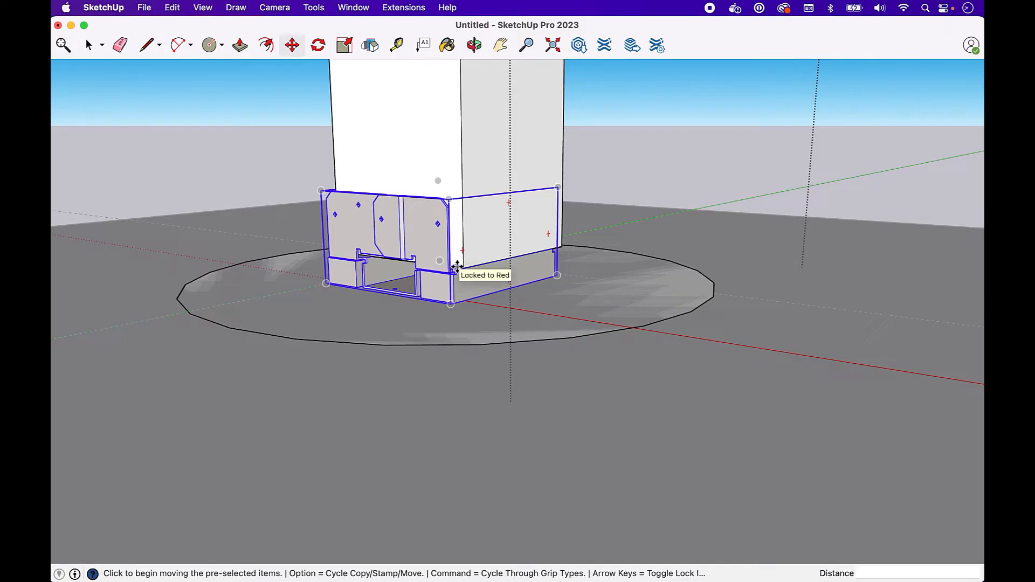
pyautogui.click(447, 305)
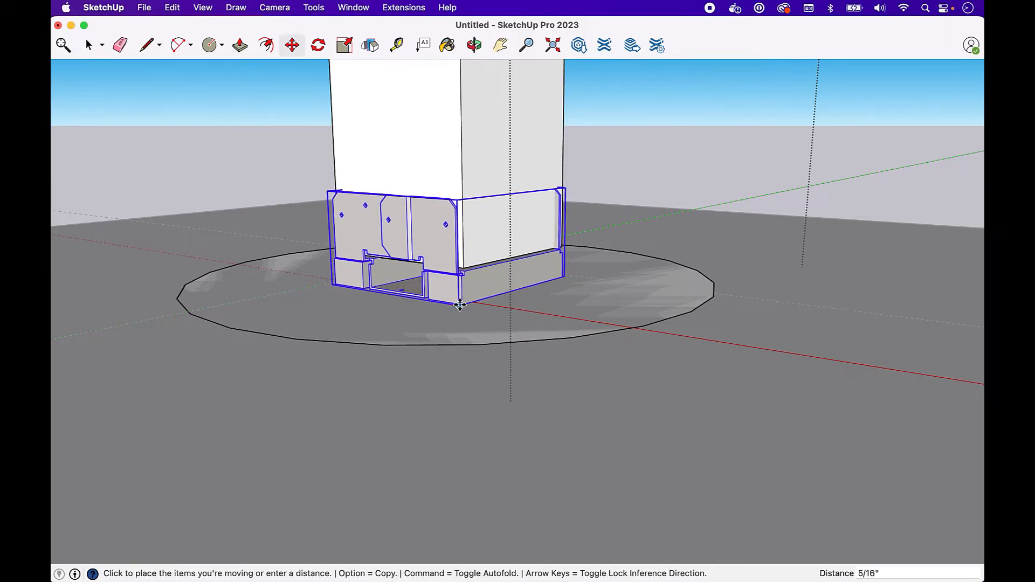
pyautogui.click(465, 305)
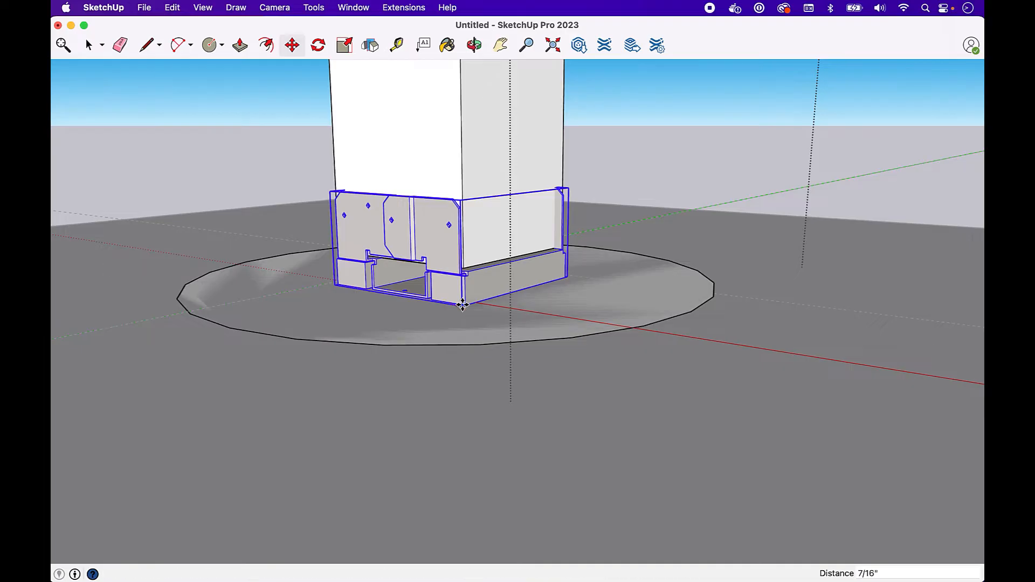
# Move the post base another 3/8" along the red axis and close the Footer component.
pyautogui.moveTo(625, 207); pyautogui.dragTo(579, 189, button='middle')
pyautogui.moveTo(574, 123); pyautogui.dragTo(410, 175, button='middle')
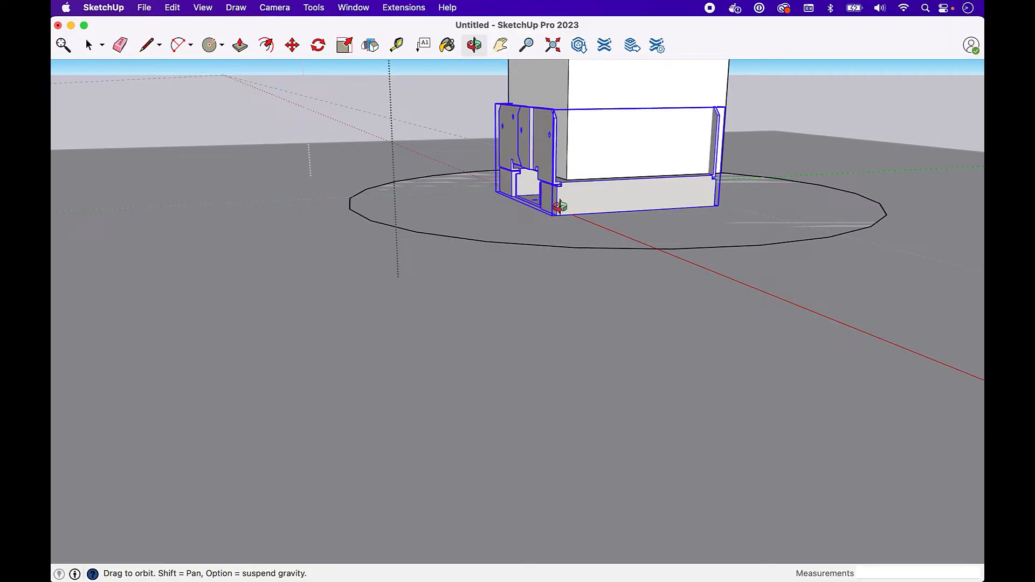
pyautogui.press('m')
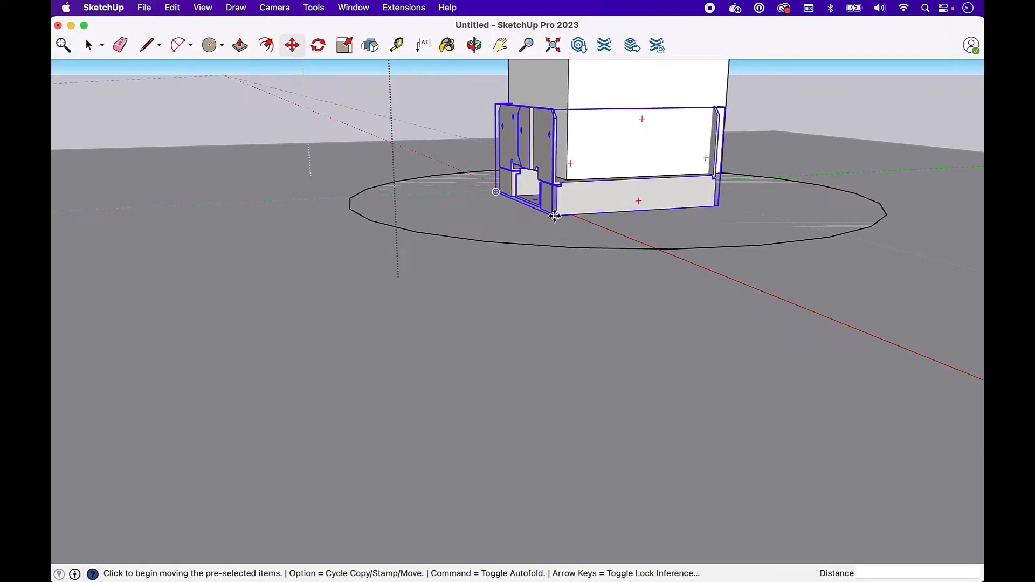
pyautogui.click(555, 215)
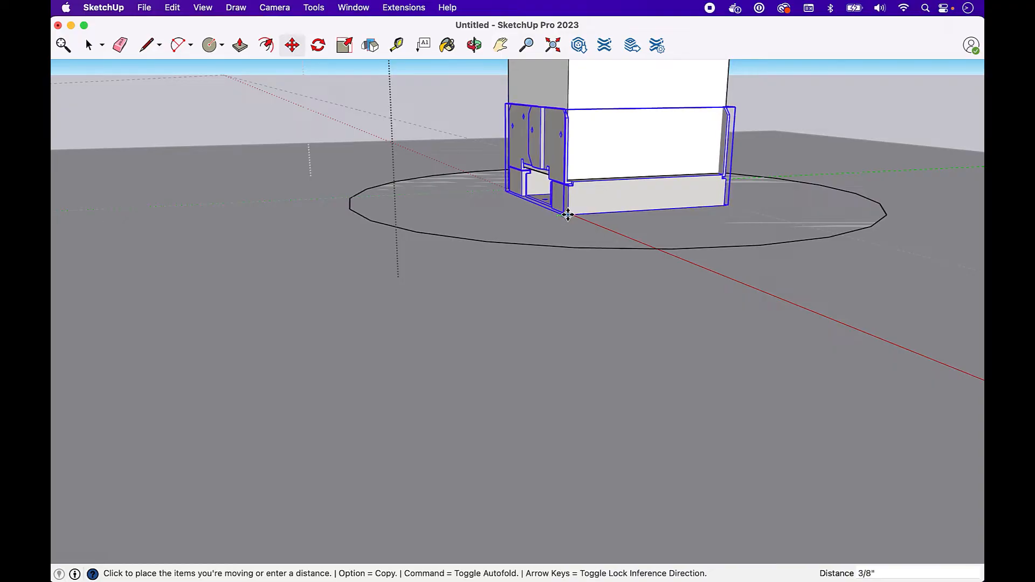
pyautogui.click(568, 215)
pyautogui.press('space')
pyautogui.click(317, 143)
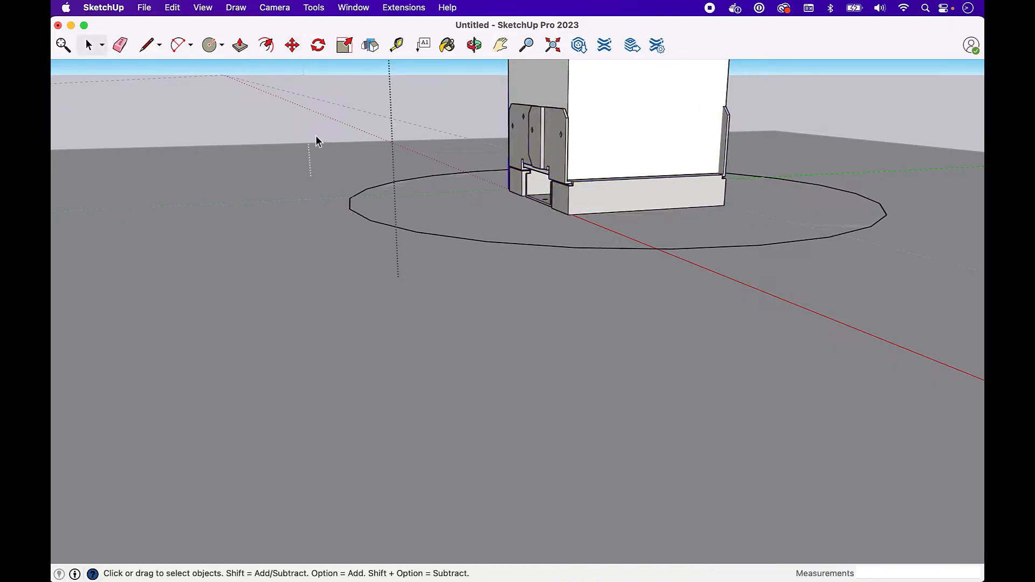
# Reopen the Footer component and move the post base back along the red axis to line up beneath the post.
pyautogui.click(474, 45)
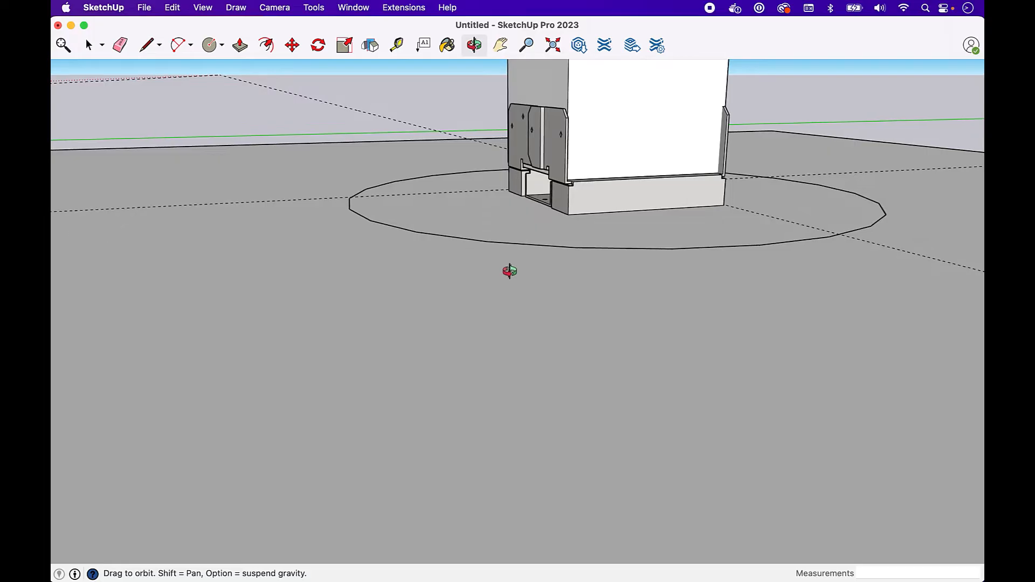
pyautogui.moveTo(509, 270); pyautogui.dragTo(792, 358)
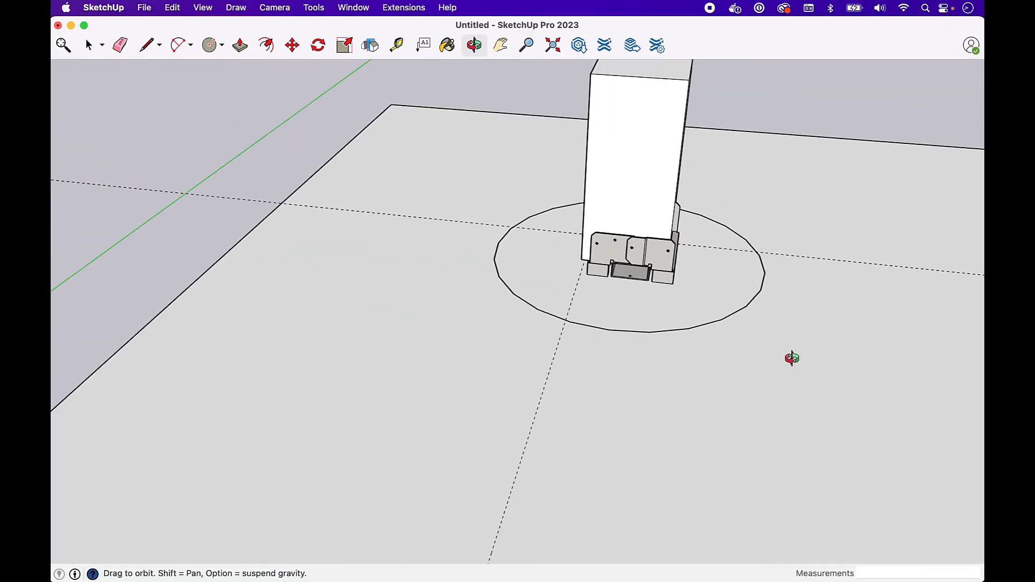
pyautogui.scroll(-2, 792, 359)
pyautogui.scroll(3, 676, 263)
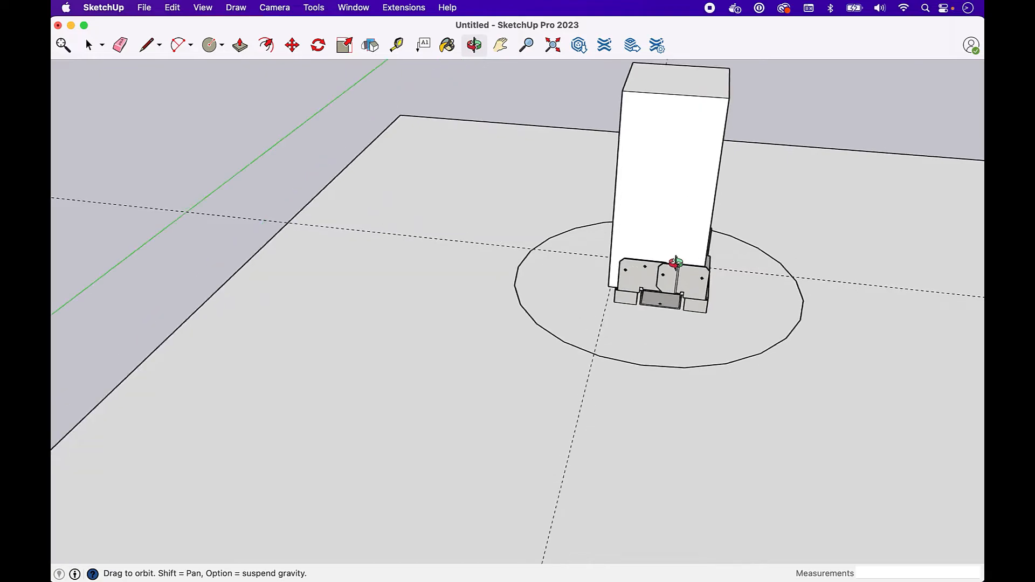
pyautogui.press('space')
pyautogui.doubleClick(665, 279)
pyautogui.click(664, 280)
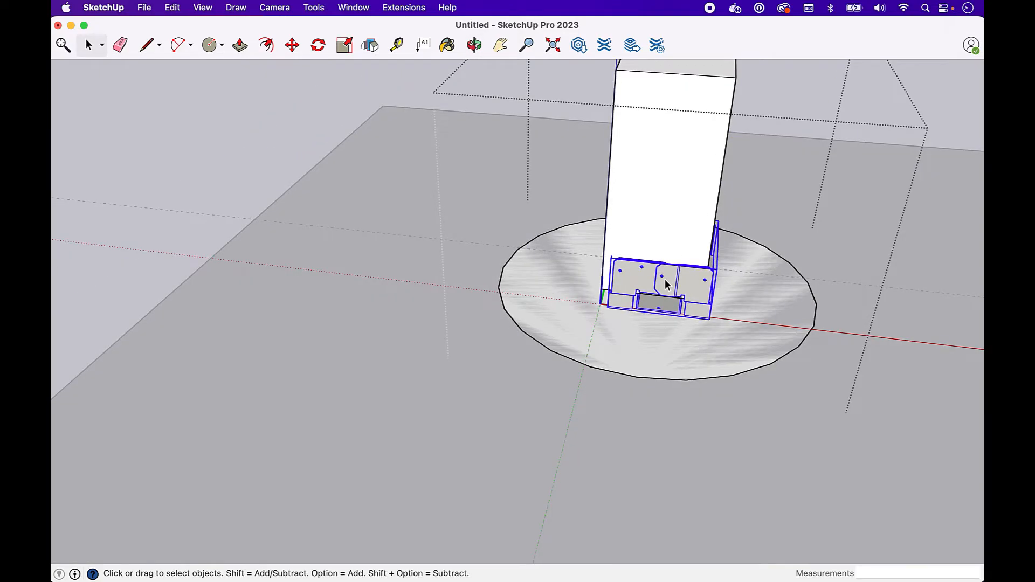
pyautogui.press('m')
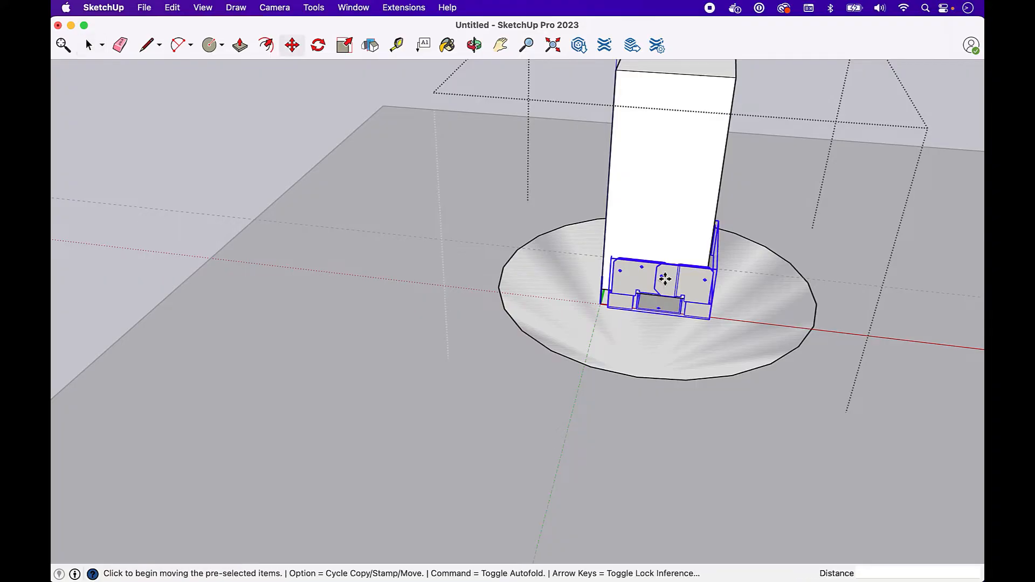
pyautogui.click(706, 319)
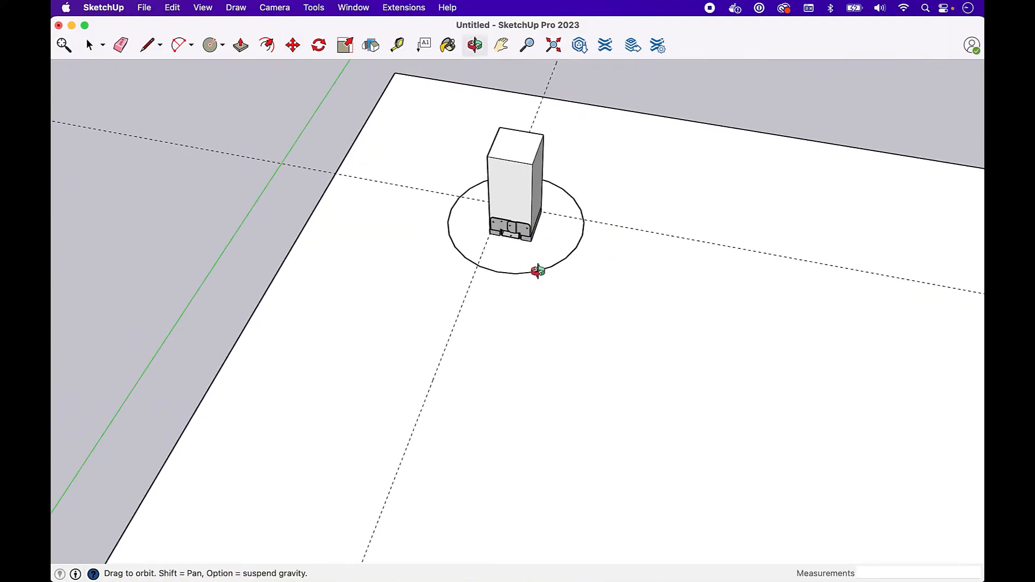
# Copy the Footer component about 5' 9 1/4" along the red axis to the middle cross guide.
pyautogui.press('h')
pyautogui.moveTo(514, 148); pyautogui.dragTo(474, 162)
pyautogui.click(475, 45)
pyautogui.moveTo(544, 170)
pyautogui.mouseDown()
pyautogui.moveTo(608, 194)
pyautogui.moveTo(633, 173)
pyautogui.moveTo(386, 272)
pyautogui.mouseUp()
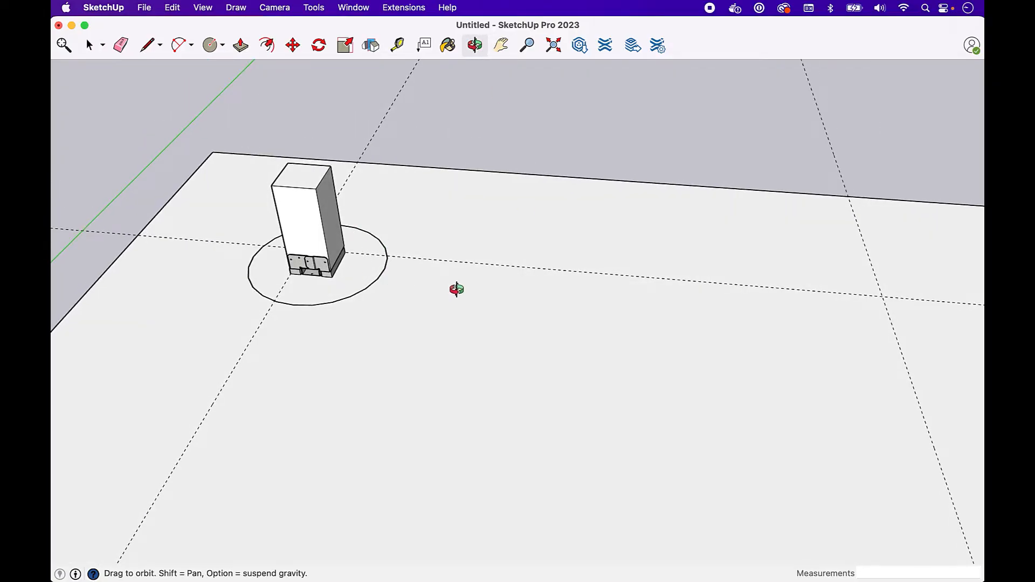
pyautogui.scroll(-4, 457, 289)
pyautogui.press('space')
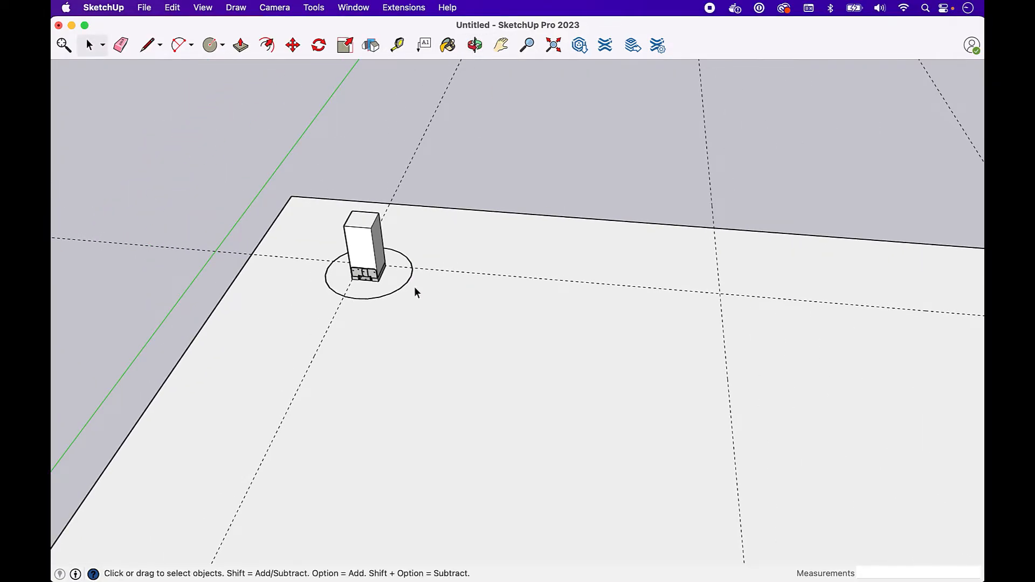
pyautogui.click(501, 46)
pyautogui.moveTo(537, 127); pyautogui.dragTo(500, 108)
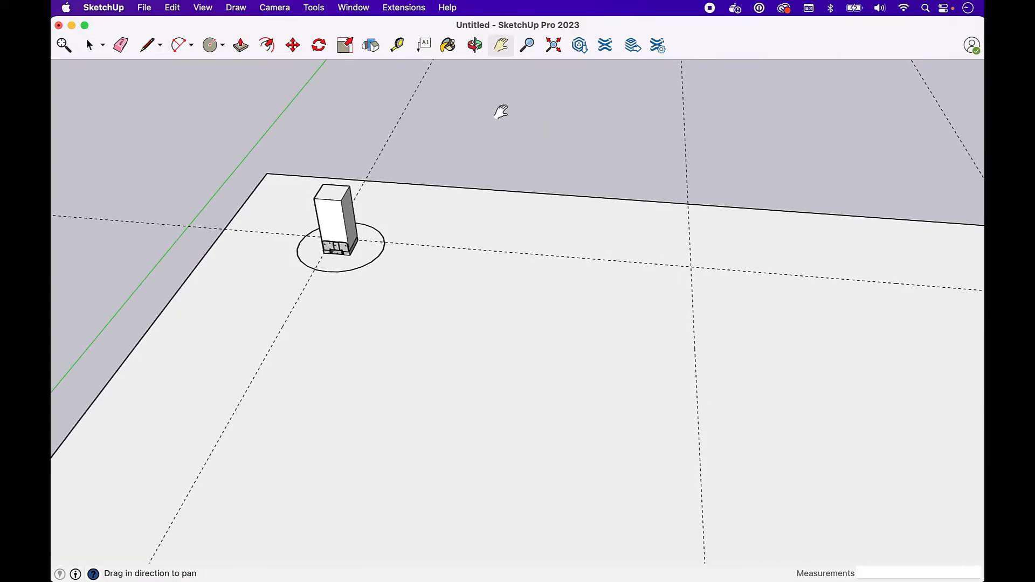
pyautogui.press('m')
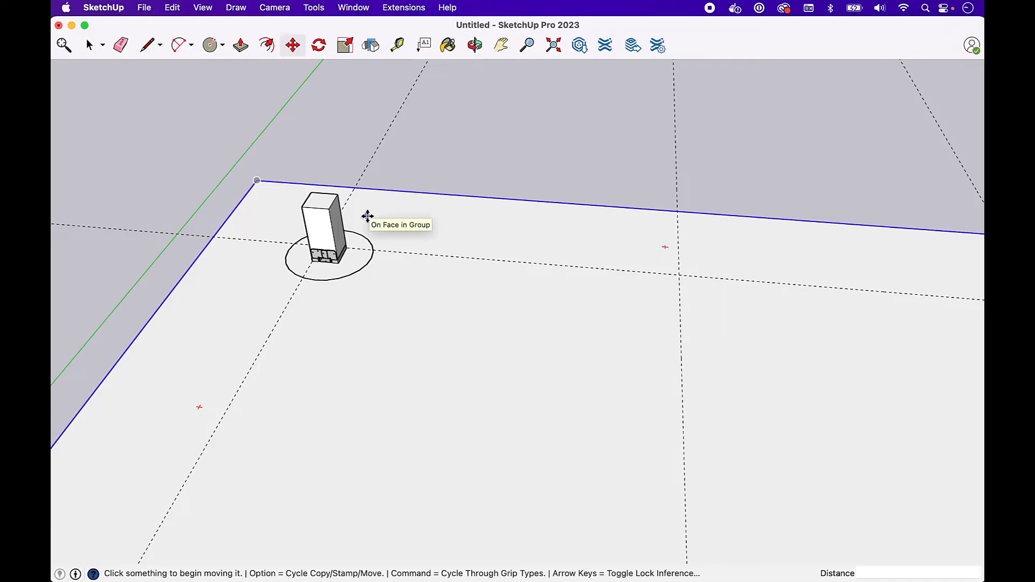
pyautogui.click(338, 262)
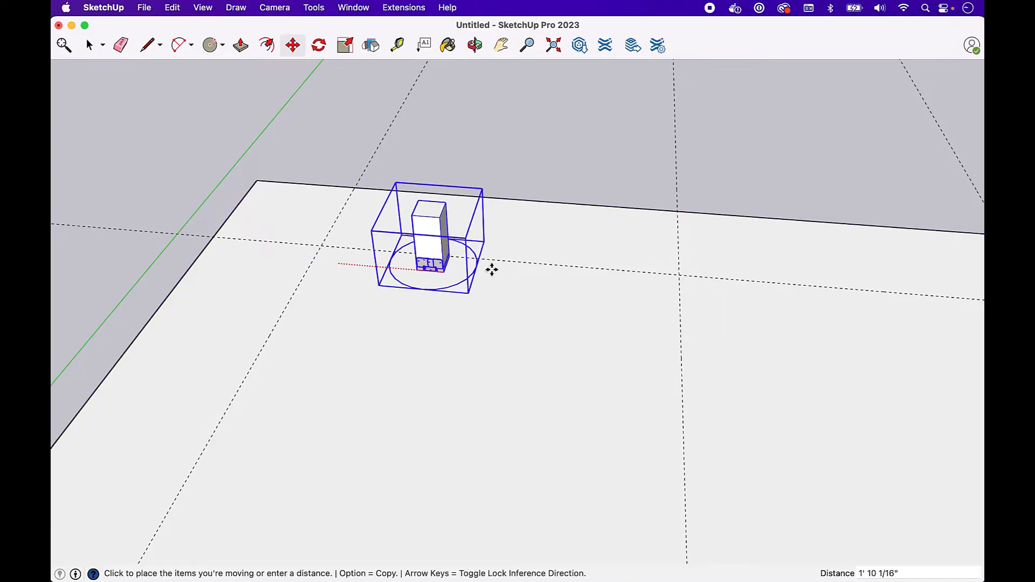
pyautogui.press('alt')
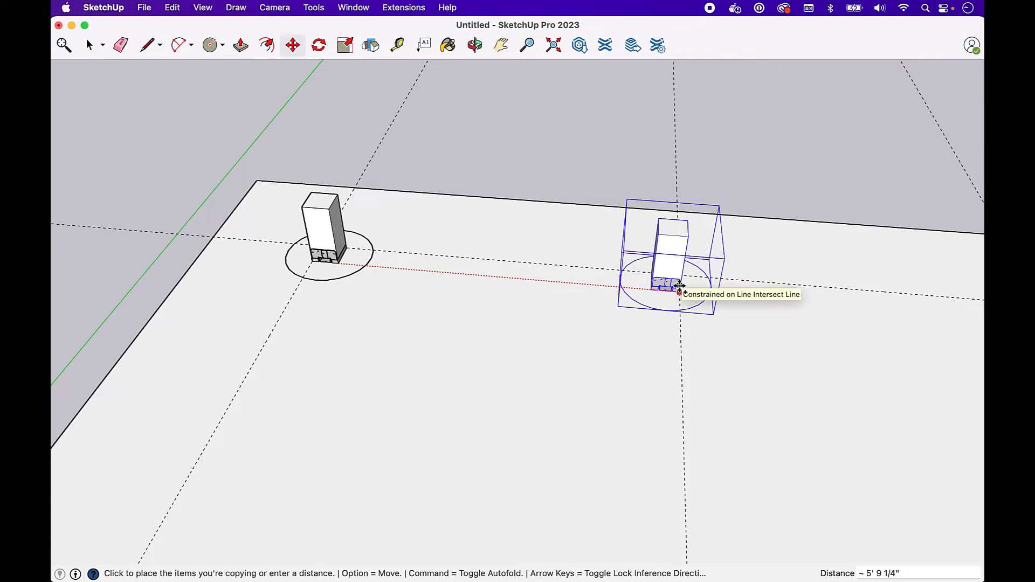
pyautogui.click(680, 286)
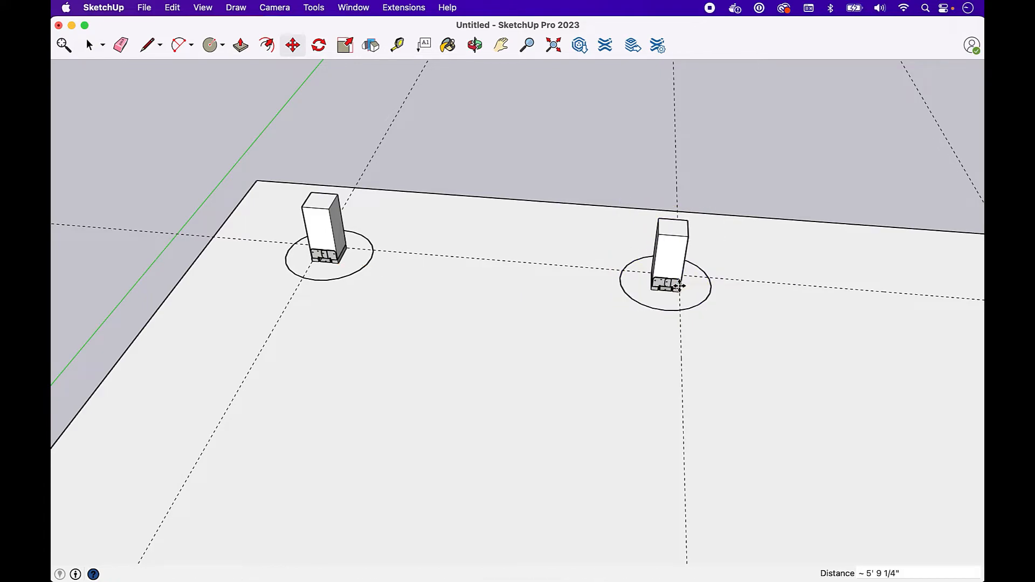
# Copy the middle footer another 5' 9 1/4" along the red axis to the last cross guide.
pyautogui.click(500, 45)
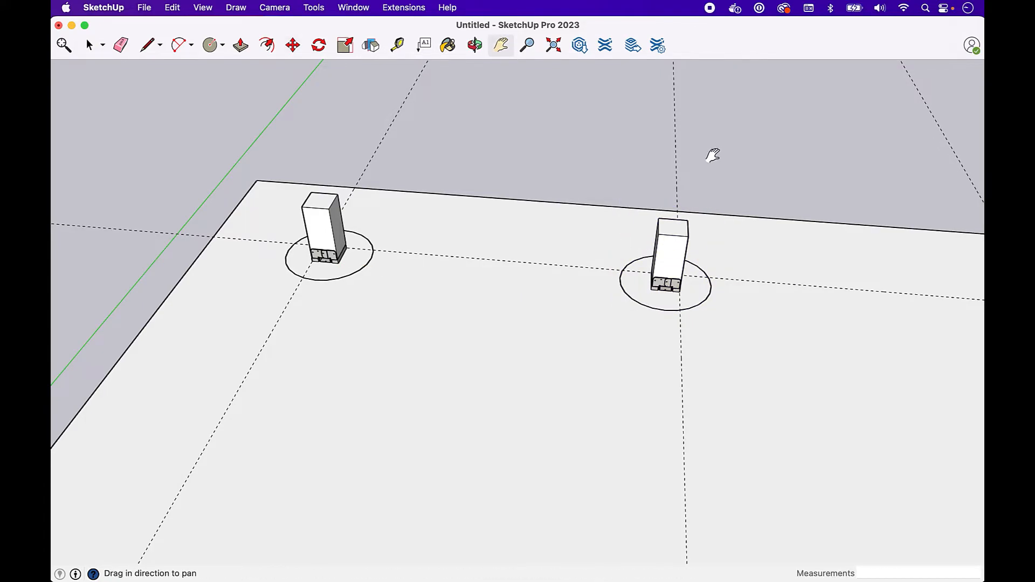
pyautogui.moveTo(709, 155); pyautogui.dragTo(422, 115)
pyautogui.press('m')
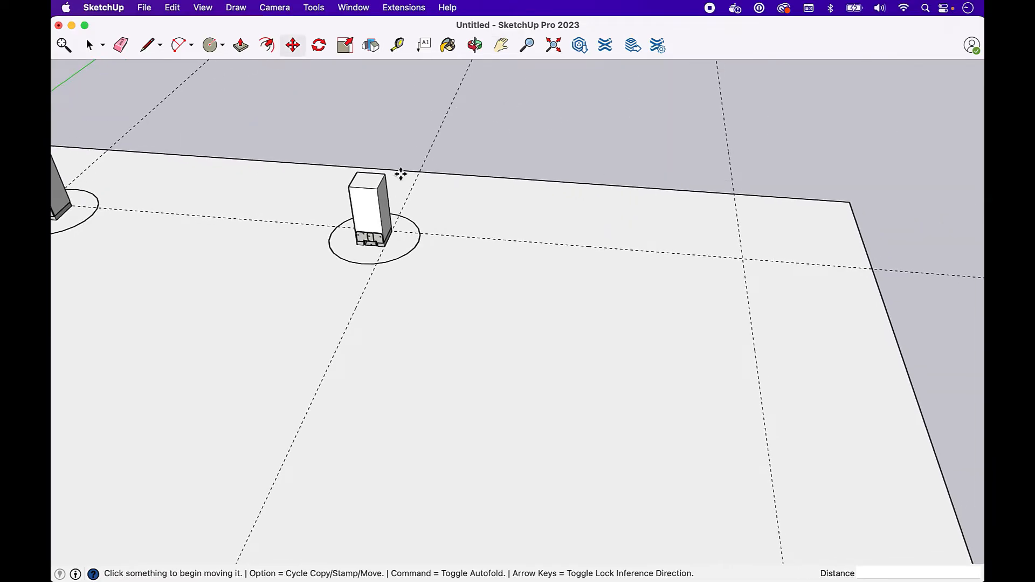
pyautogui.click(385, 250)
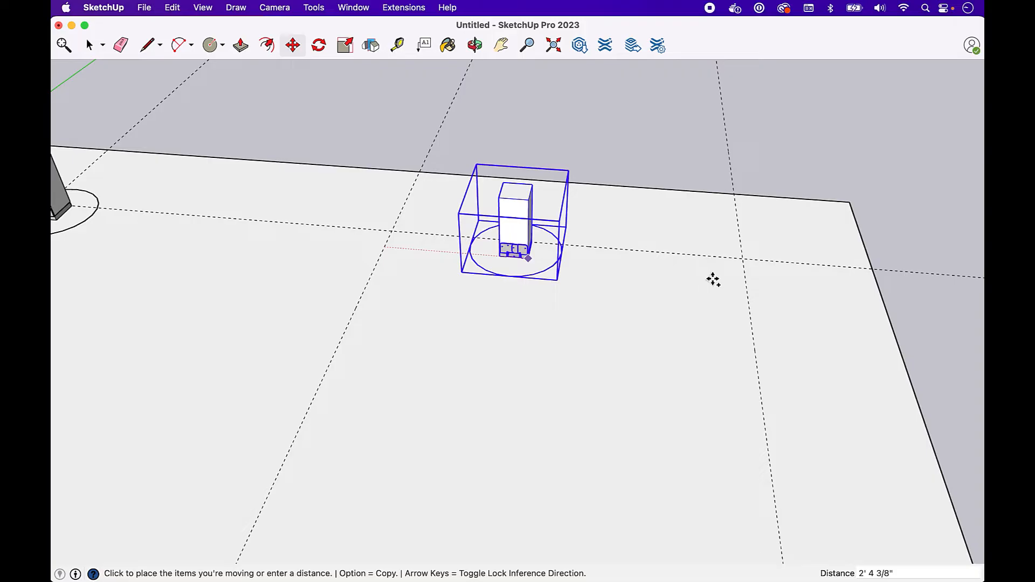
pyautogui.press('alt')
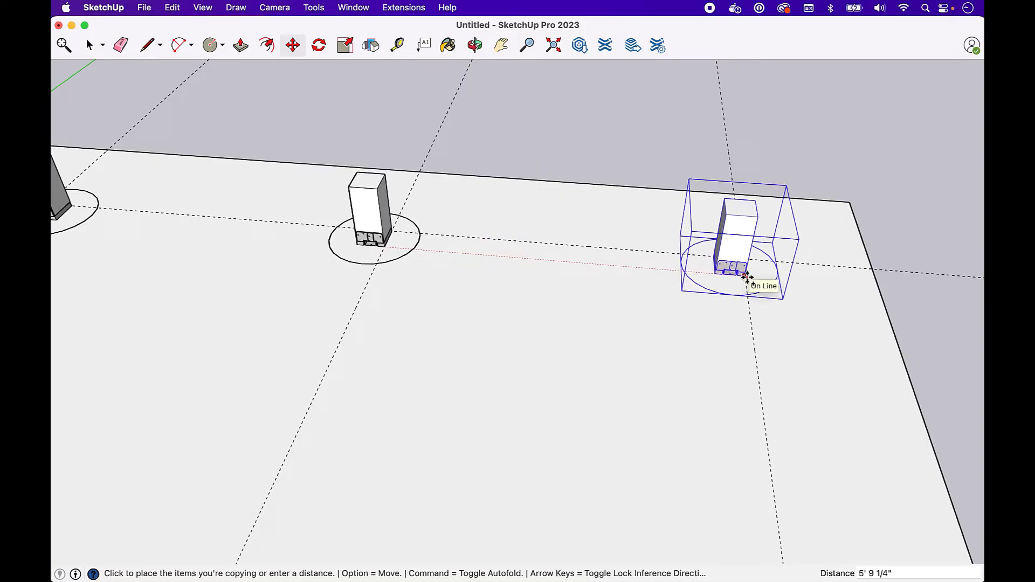
pyautogui.click(747, 277)
pyautogui.scroll(-3, 746, 275)
pyautogui.press('space')
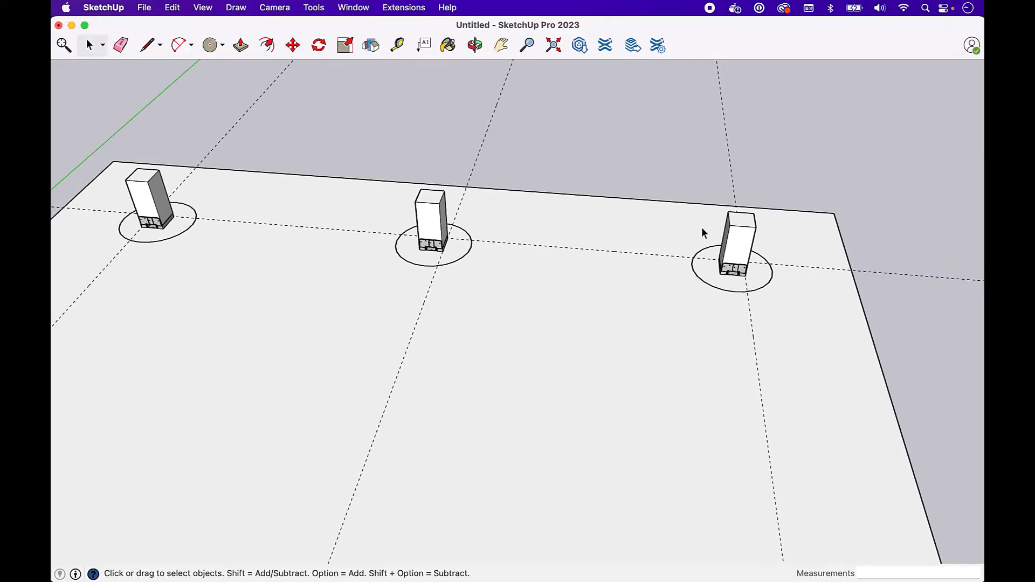
# Copy all three footers together about 7' 6 3/8" along the green axis to the guide nearest the red axis.
pyautogui.click(476, 45)
pyautogui.click(501, 45)
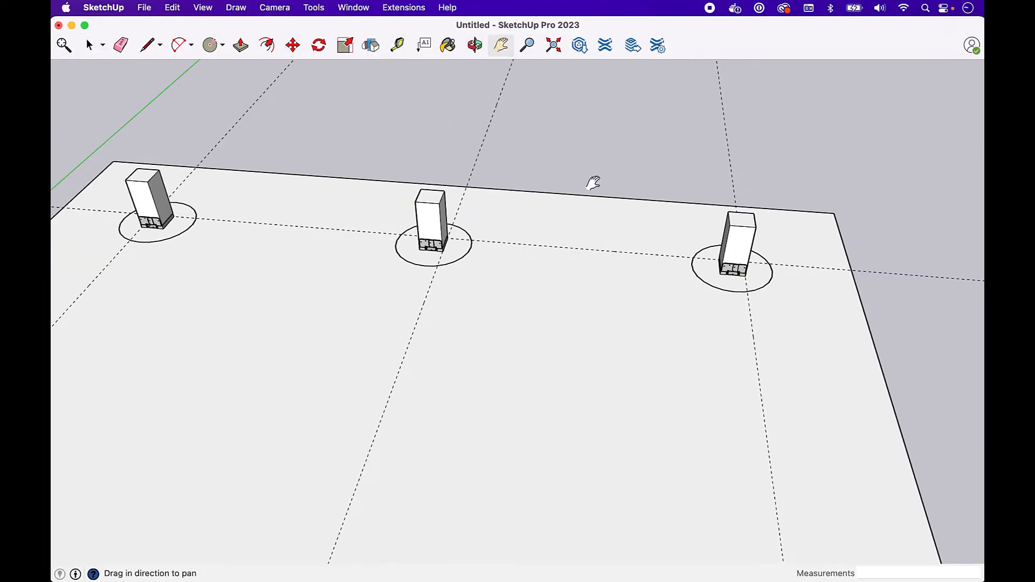
pyautogui.moveTo(594, 180); pyautogui.dragTo(580, 115)
pyautogui.scroll(-4, 560, 223)
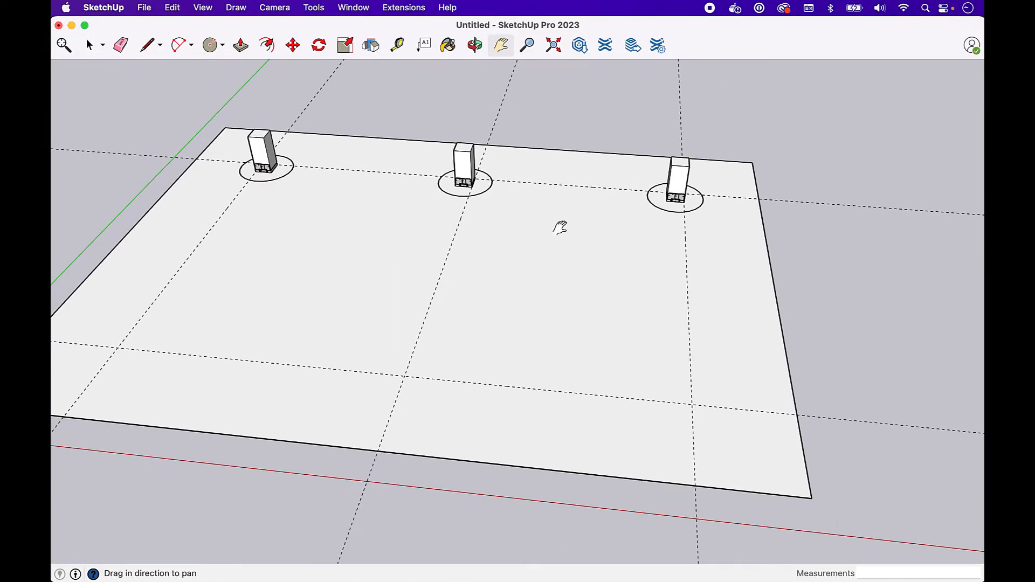
pyautogui.press('space')
pyautogui.click(265, 157)
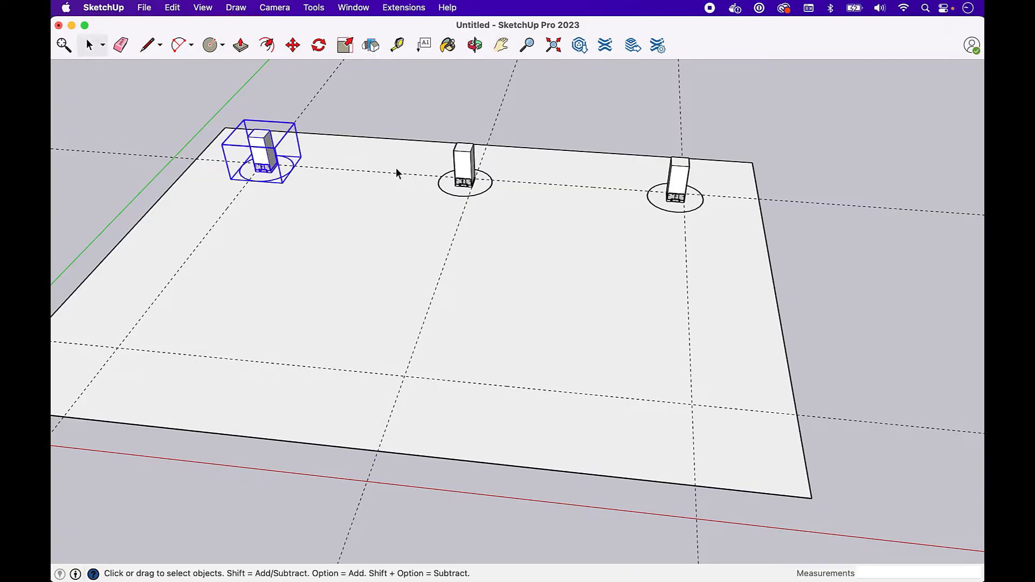
pyautogui.keyDown('alt'); pyautogui.click(456, 173); pyautogui.keyUp('alt')
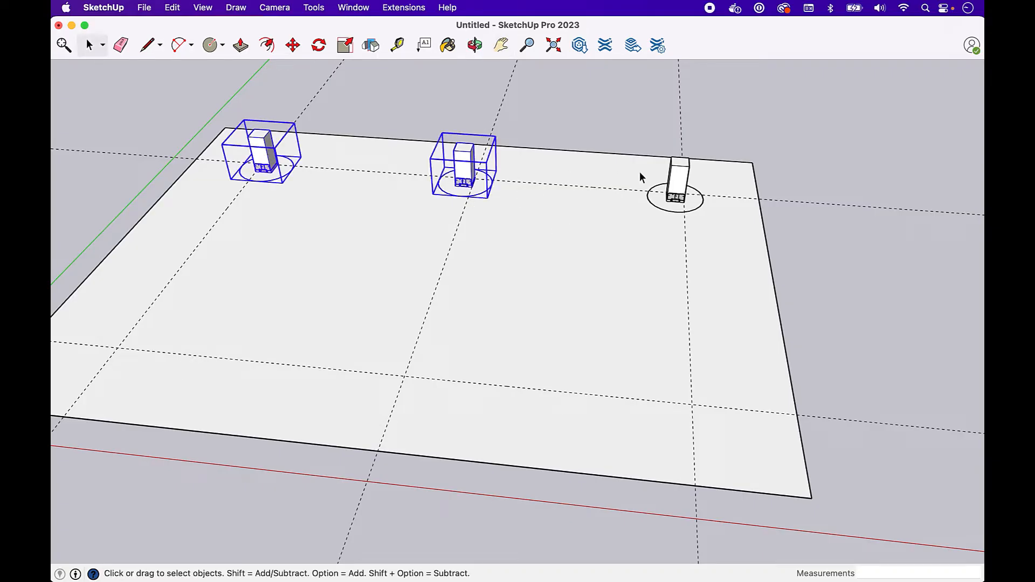
pyautogui.keyDown('alt'); pyautogui.click(678, 184); pyautogui.keyUp('alt')
pyautogui.press('m')
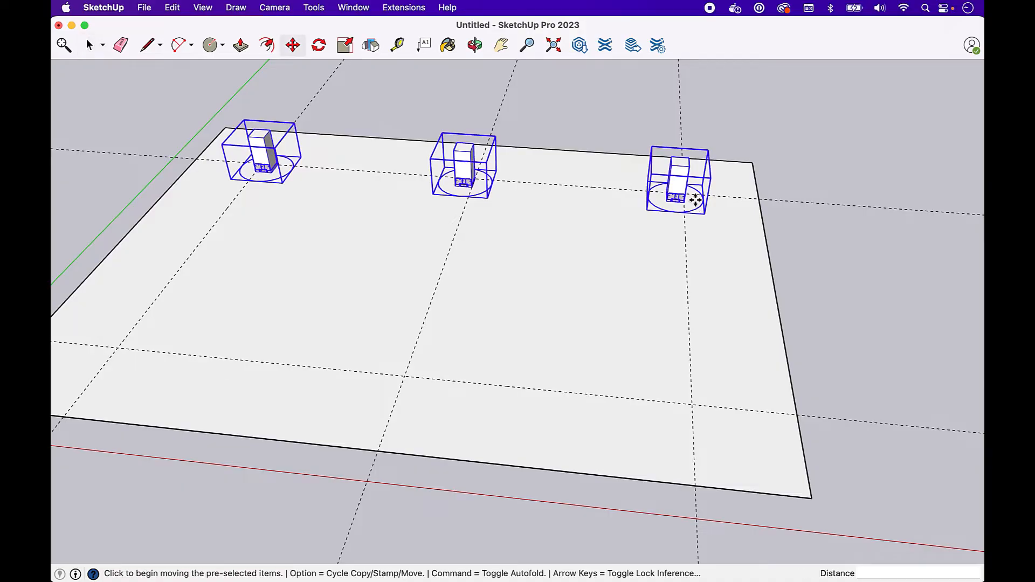
pyautogui.click(685, 202)
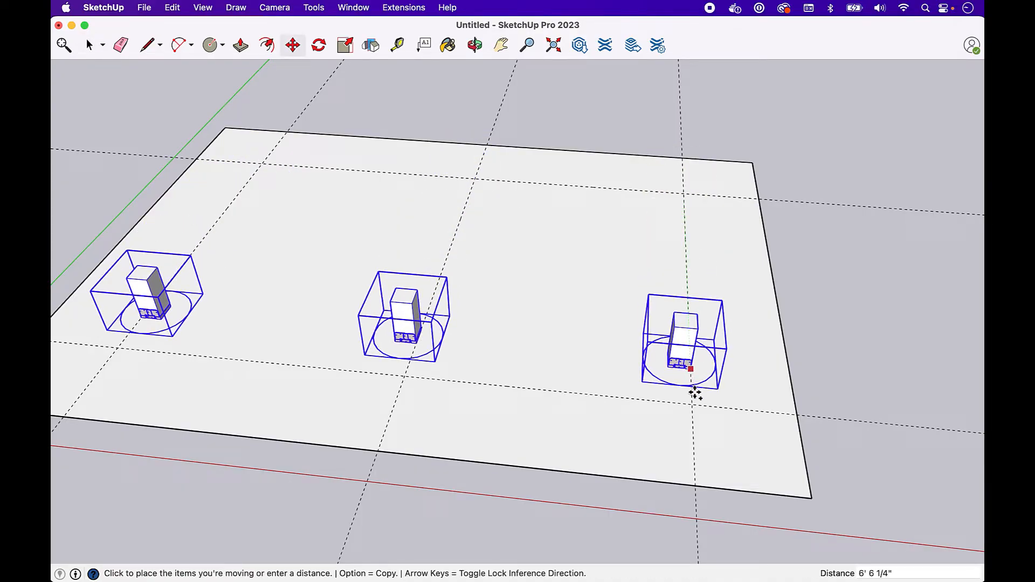
pyautogui.press('alt')
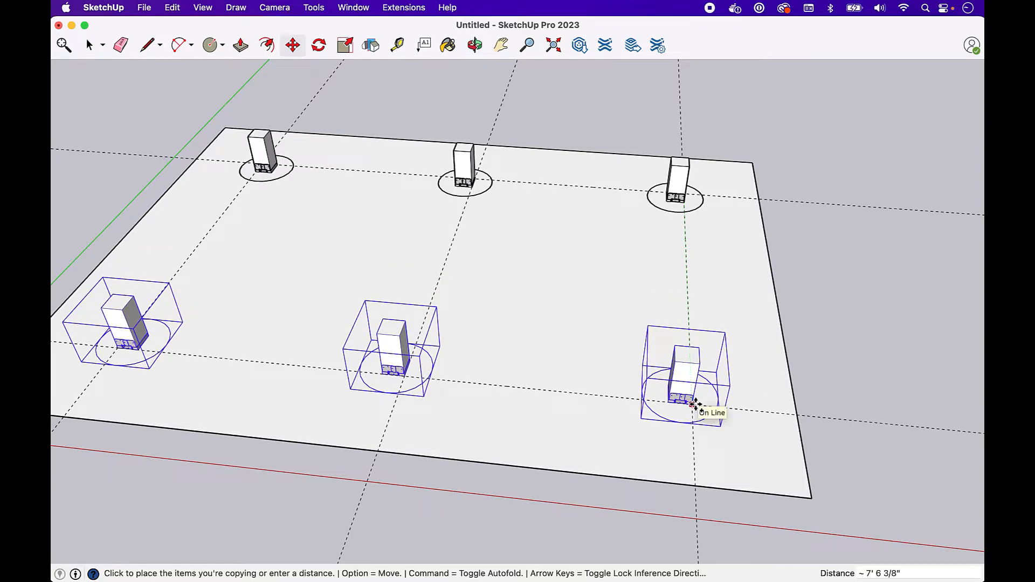
pyautogui.click(692, 403)
pyautogui.press('space')
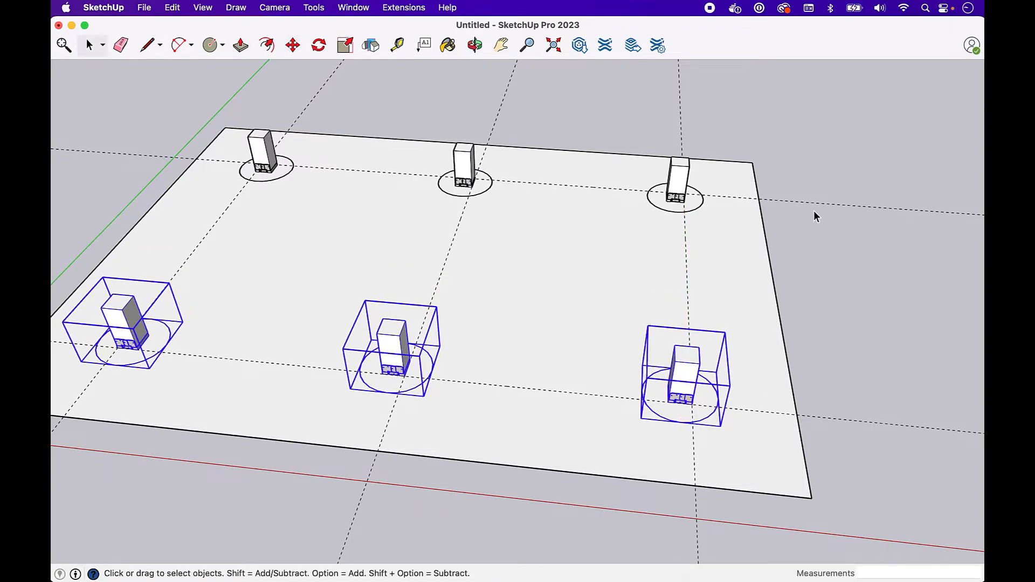
pyautogui.click(470, 69)
# Open a Footer component from below, push/pull its circular face 33" downward, and close the component.
pyautogui.click(500, 46)
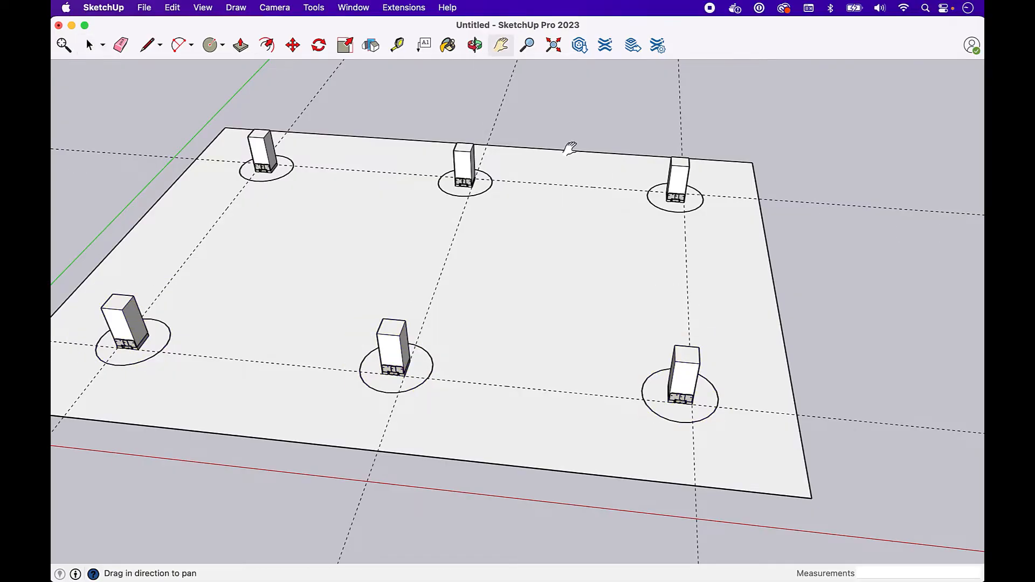
pyautogui.click(475, 46)
pyautogui.moveTo(783, 293); pyautogui.dragTo(793, 179)
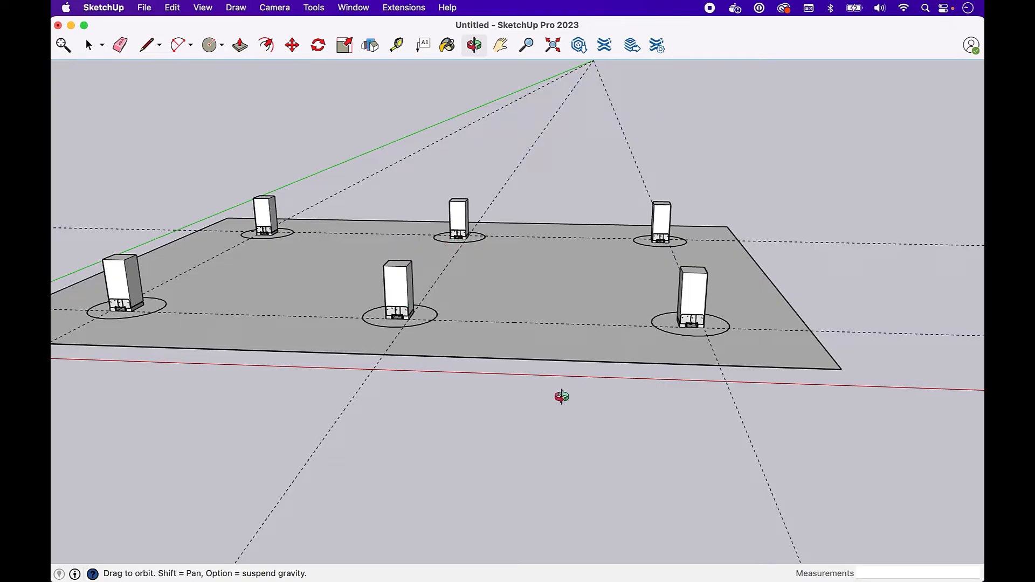
pyautogui.moveTo(561, 395); pyautogui.dragTo(157, 250)
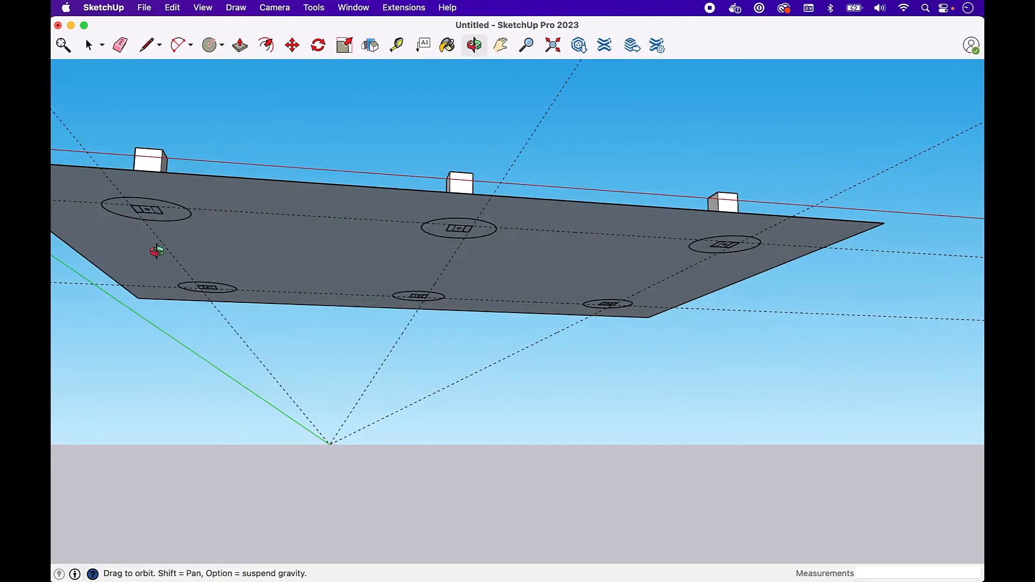
pyautogui.press('space')
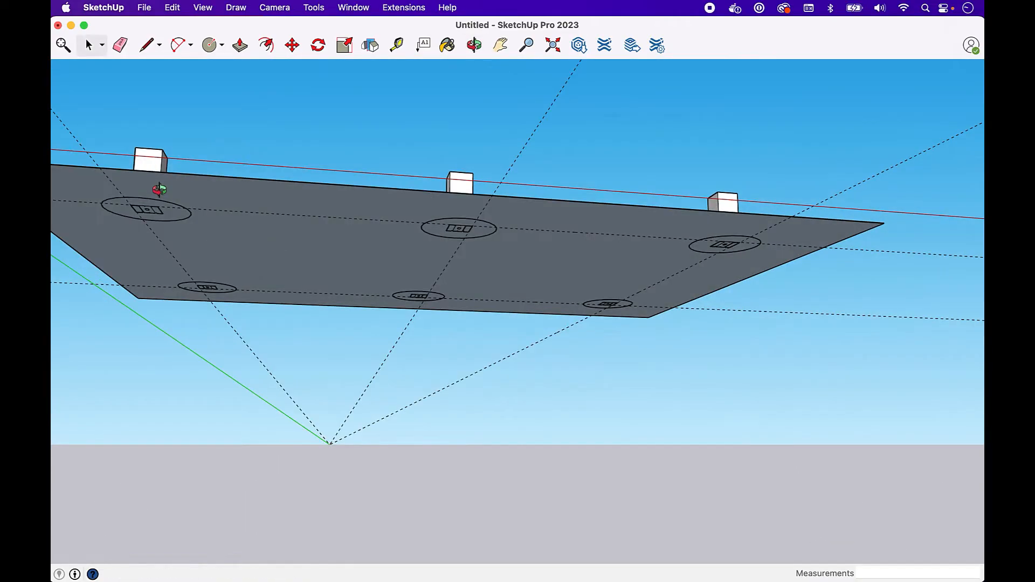
pyautogui.doubleClick(171, 215)
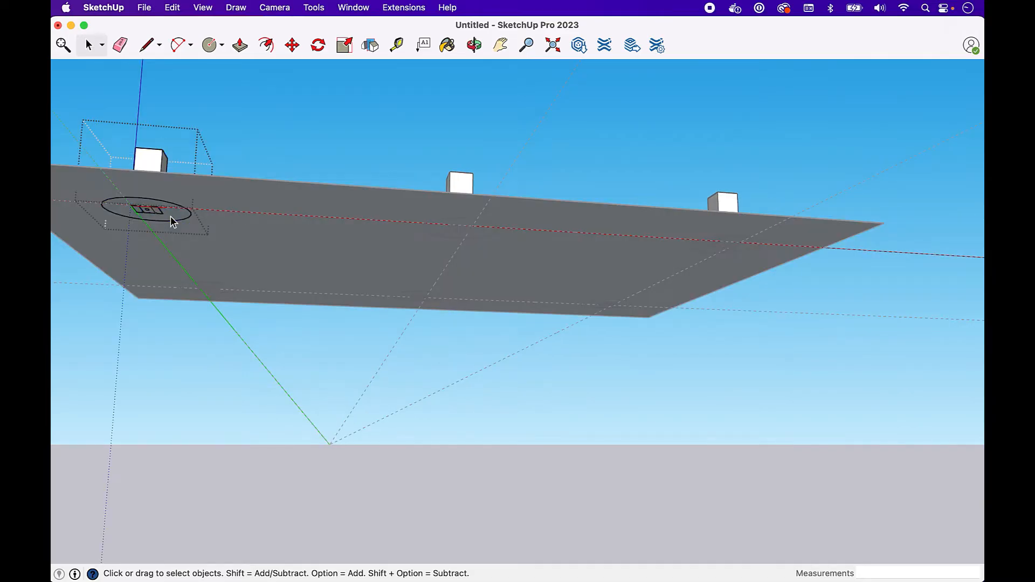
pyautogui.press('p')
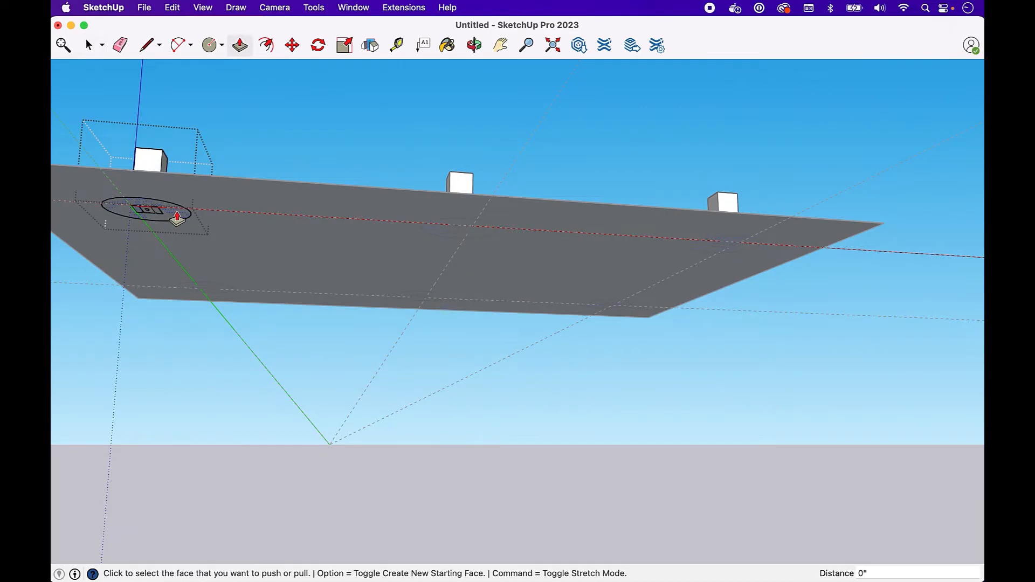
pyautogui.click(177, 217)
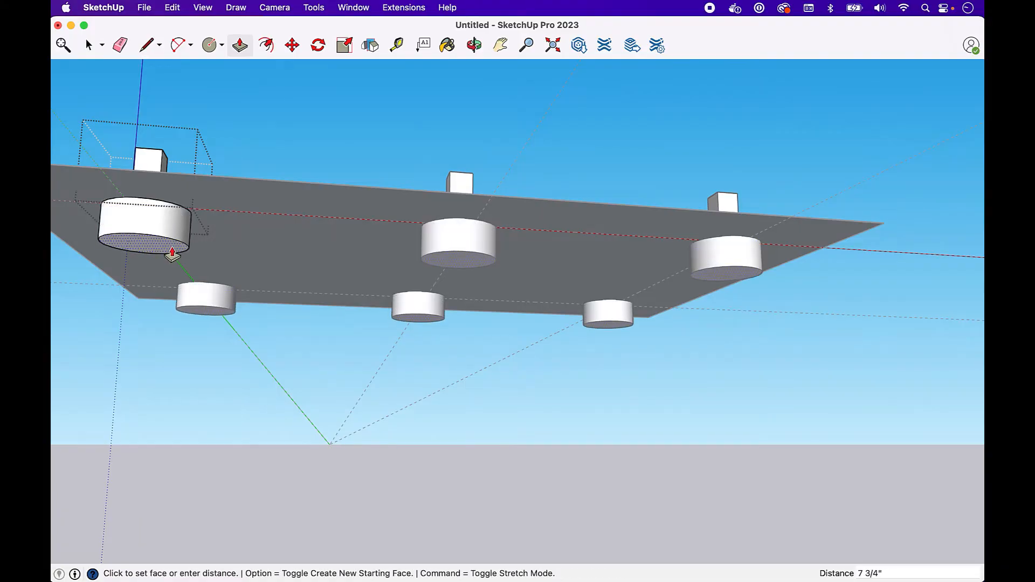
pyautogui.write('33')
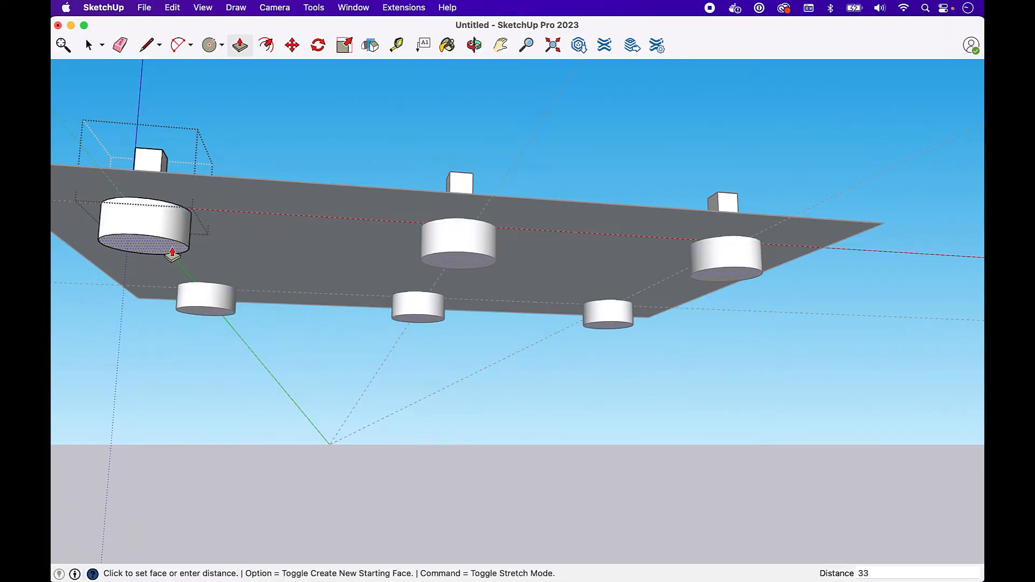
pyautogui.press('Return')
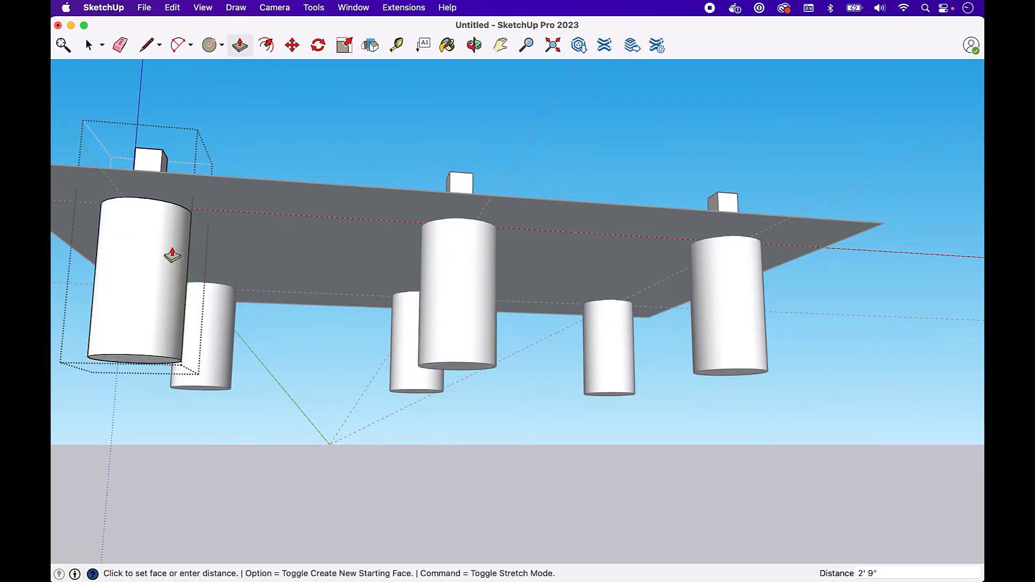
pyautogui.click(500, 45)
pyautogui.moveTo(503, 113); pyautogui.dragTo(663, 108)
pyautogui.click(474, 45)
pyautogui.moveTo(525, 102); pyautogui.dragTo(316, 270)
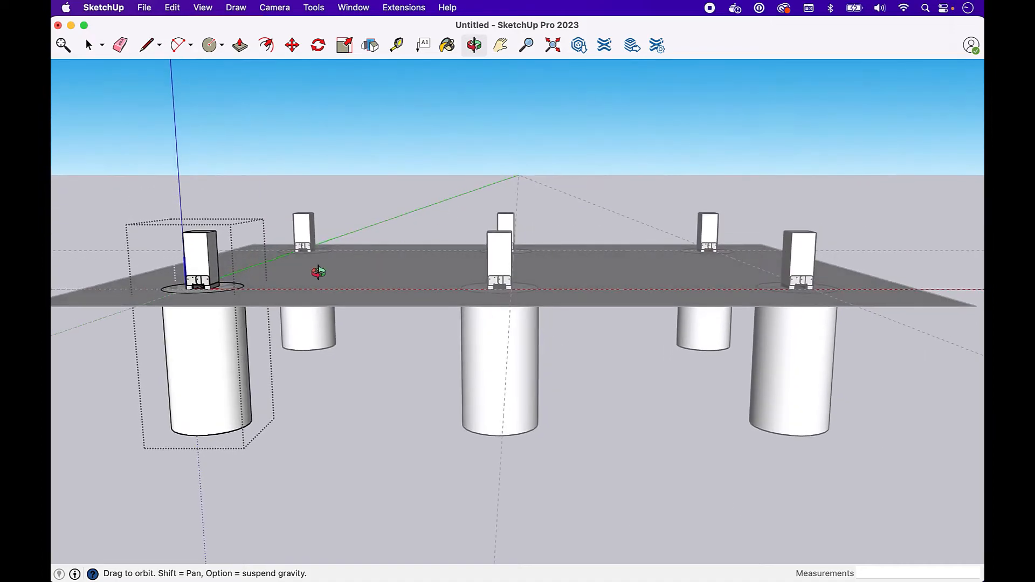
pyautogui.press('space')
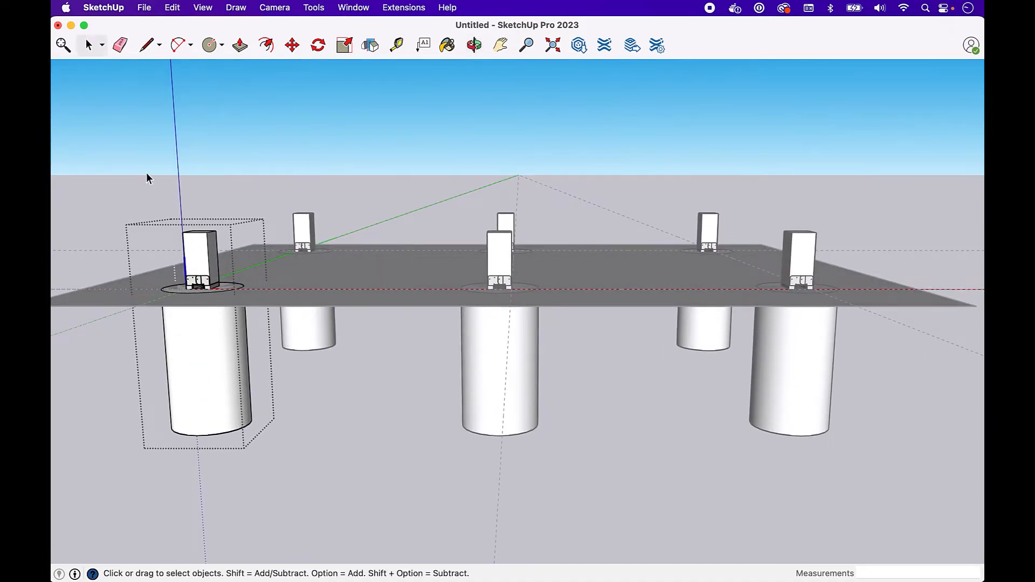
pyautogui.click(146, 174)
# Show the model's tags and add a new tag named Footers.
pyautogui.click(211, 388)
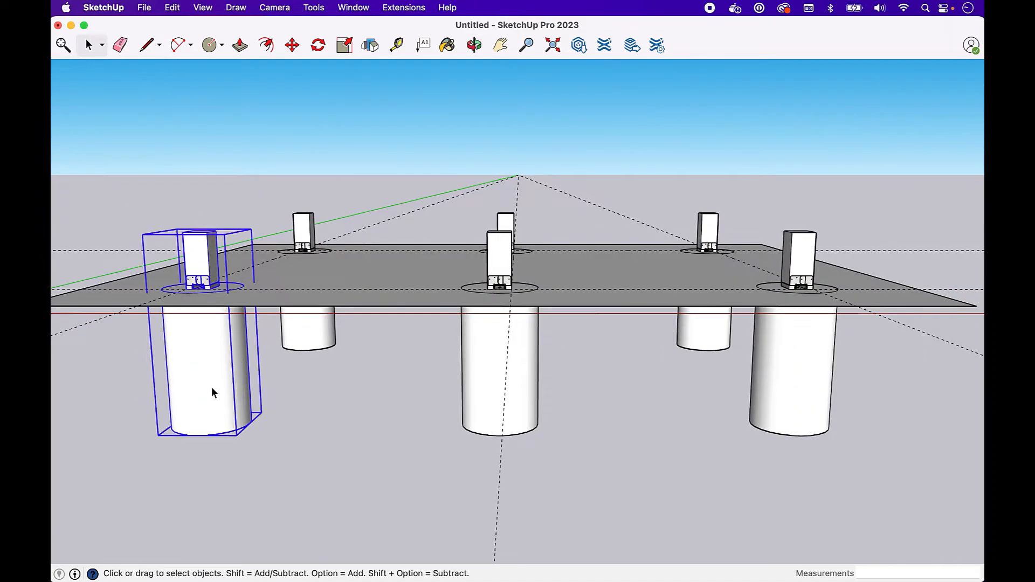
pyautogui.rightClick(211, 387)
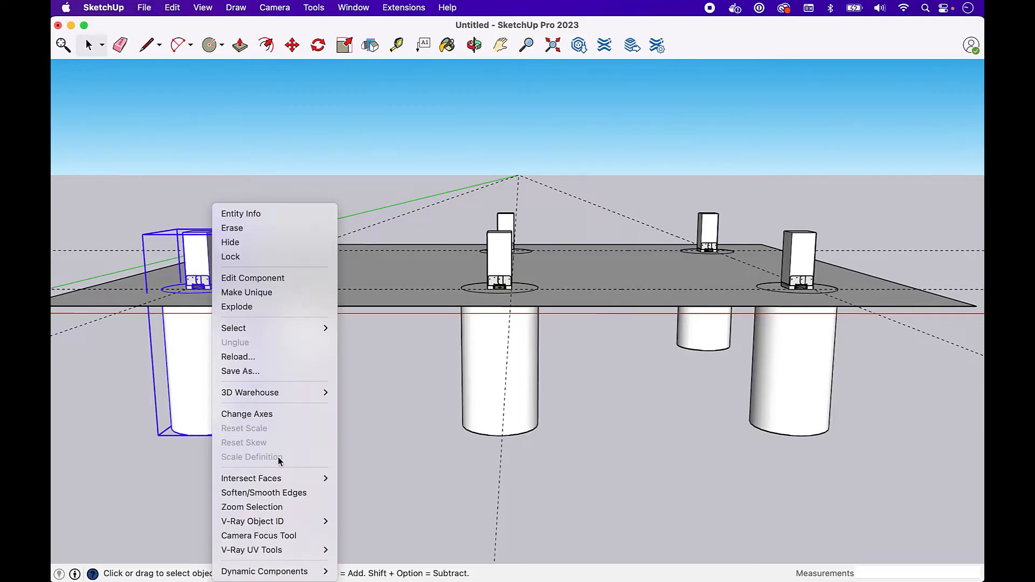
pyautogui.click(446, 146)
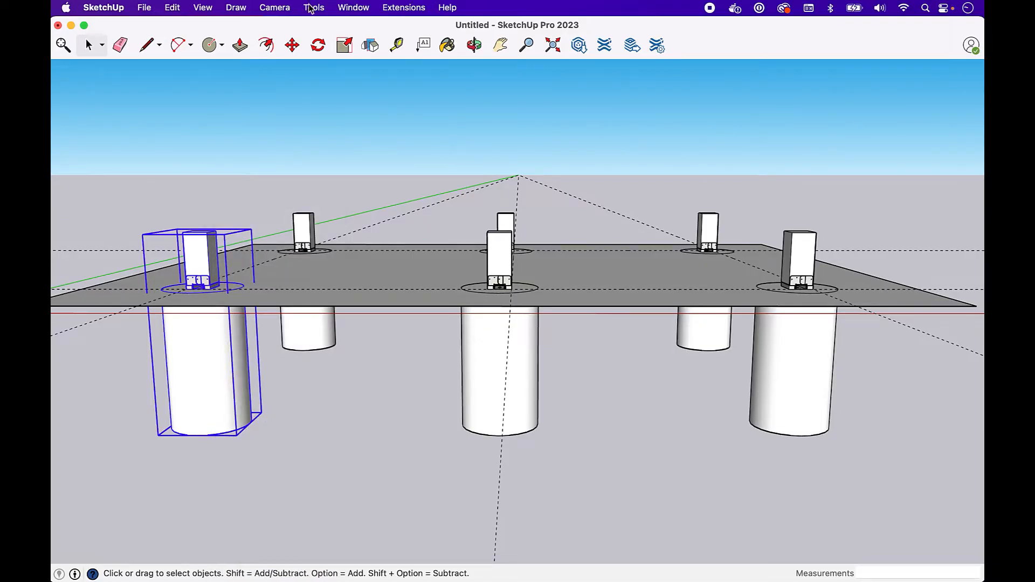
pyautogui.click(312, 7)
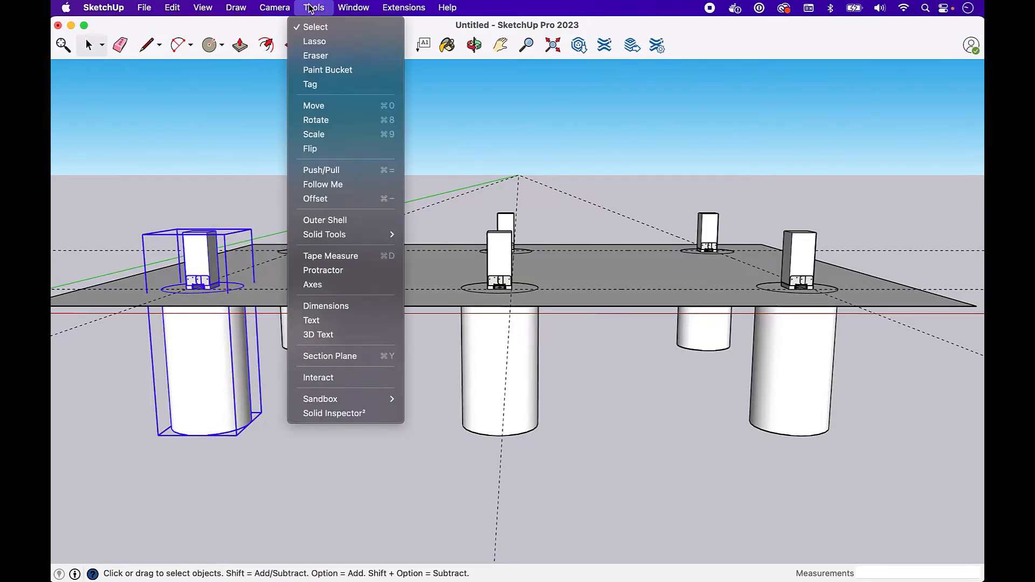
pyautogui.click(328, 84)
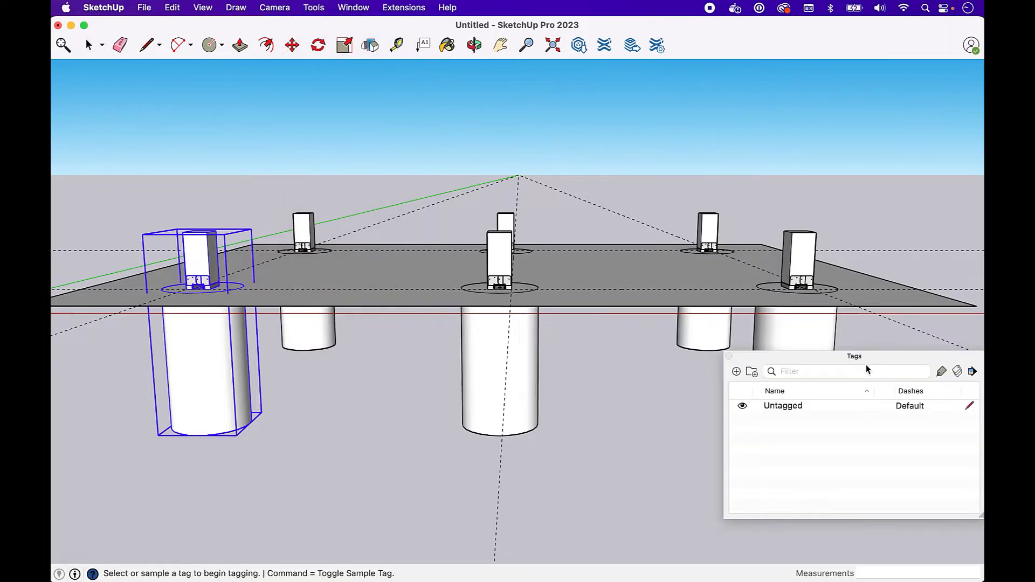
pyautogui.doubleClick(785, 422)
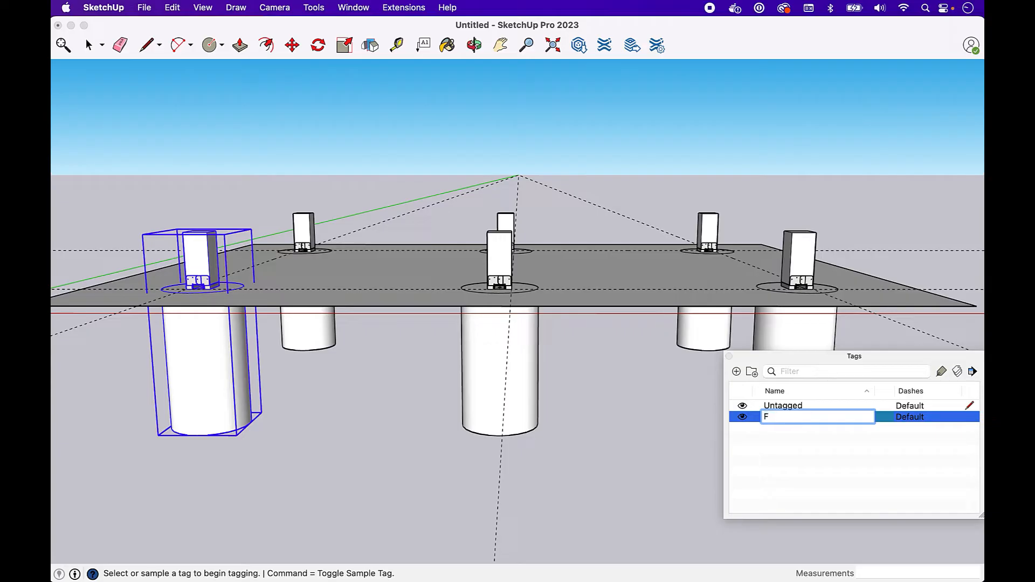
pyautogui.press('Return')
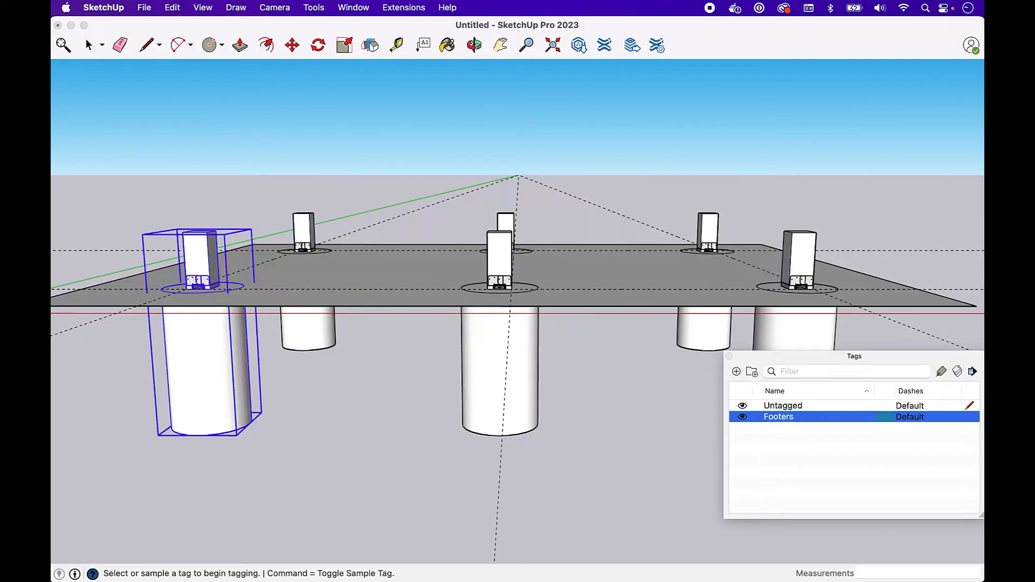
# Apply the Footers tag to all instances of the Footer component.
pyautogui.click(943, 369)
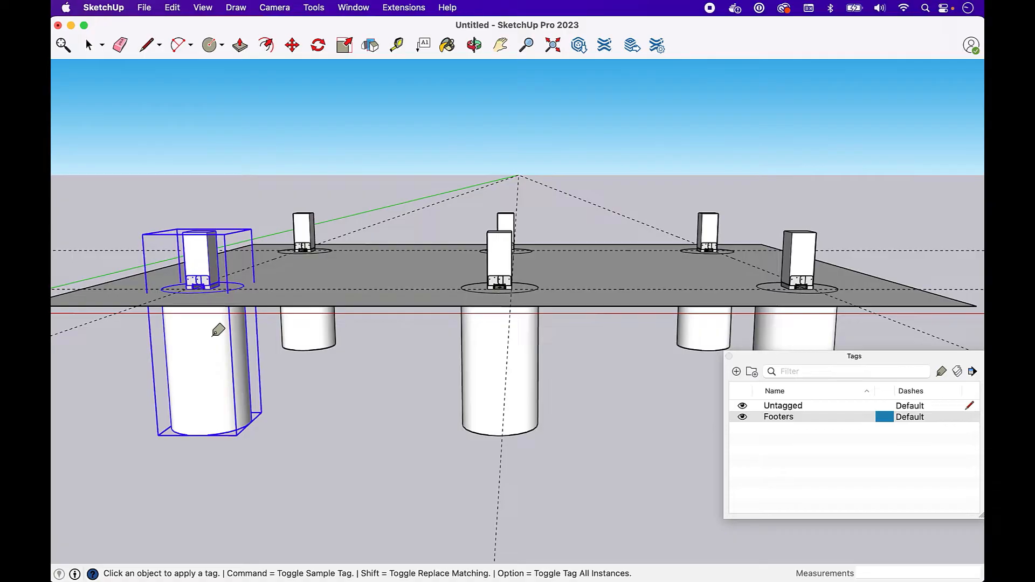
pyautogui.press('space')
pyautogui.click(299, 384)
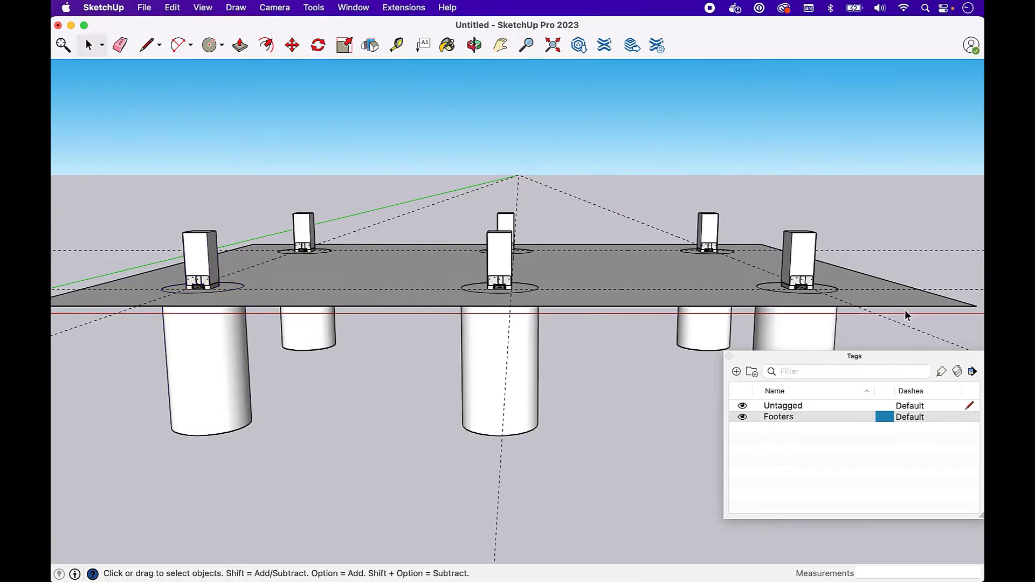
pyautogui.click(942, 373)
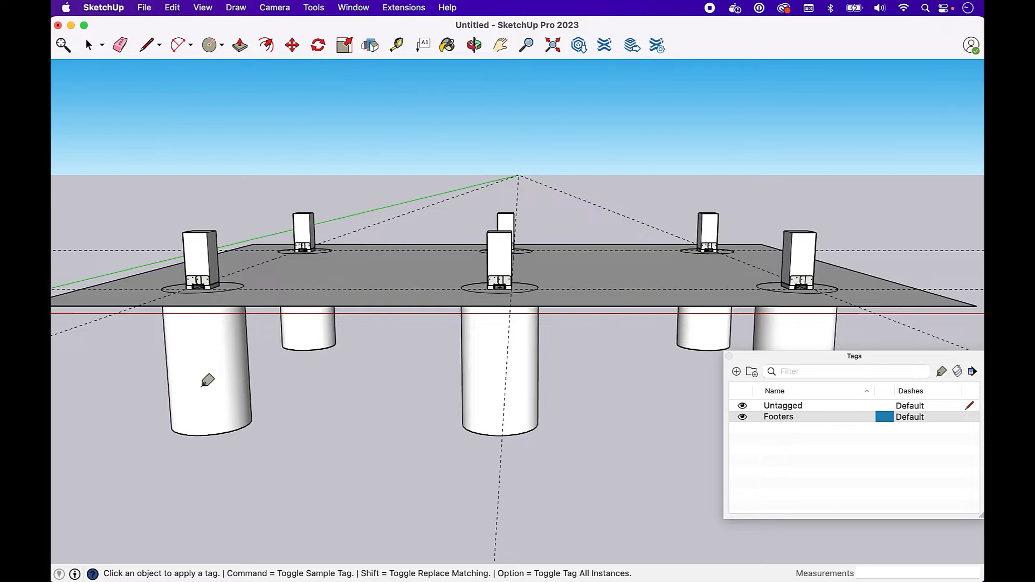
pyautogui.press('space')
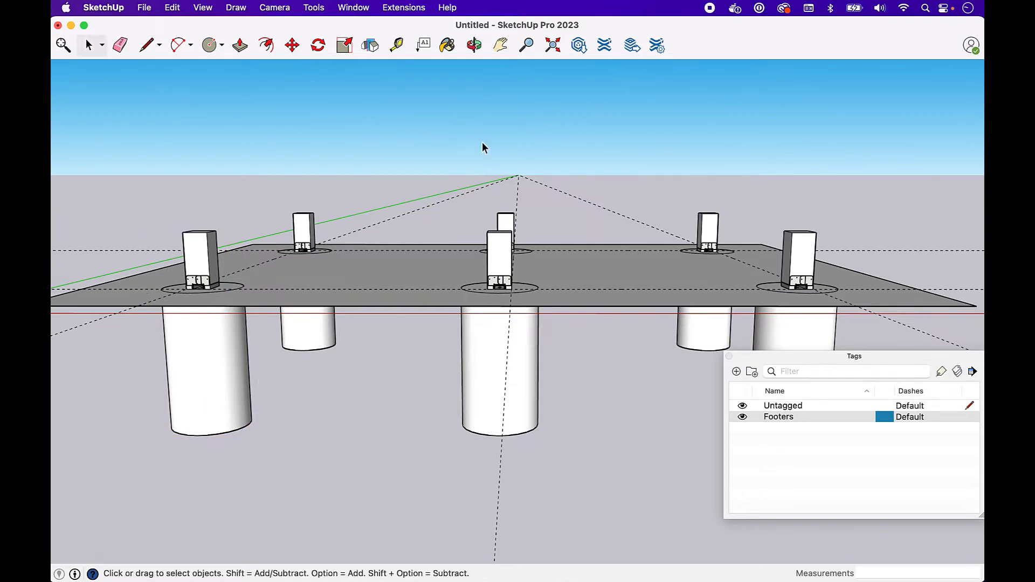
# Delete all guides from the model.
pyautogui.click(171, 9)
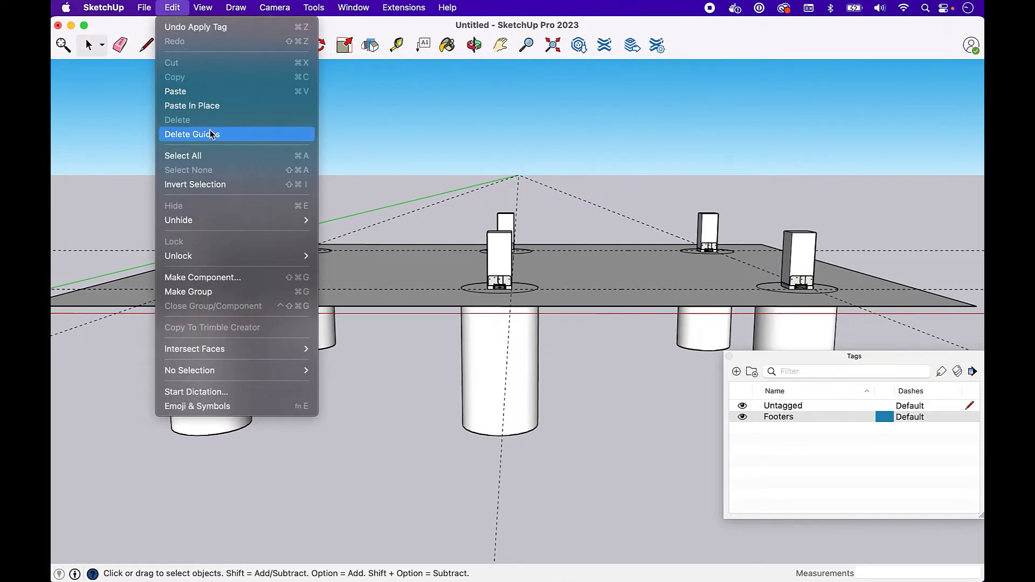
pyautogui.click(211, 134)
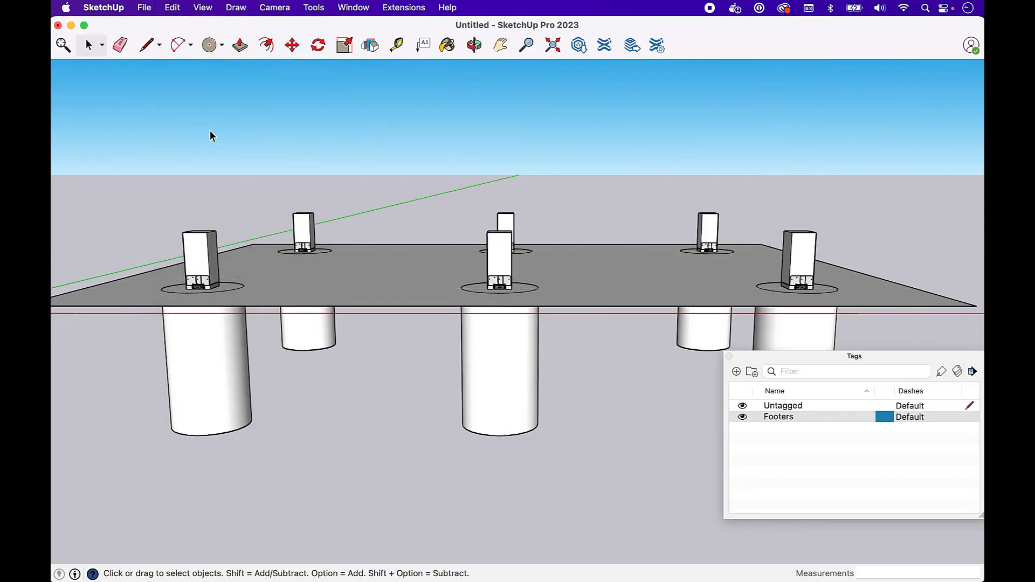
# Hide and reshow the Footers tag to check which objects it controls, and close the Tags window.
pyautogui.click(742, 418)
pyautogui.click(741, 418)
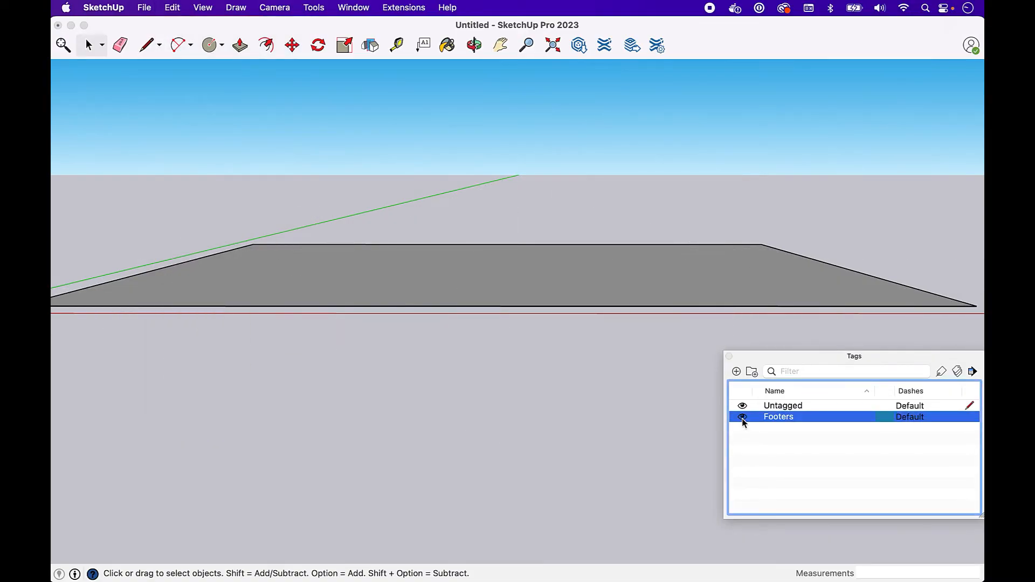
pyautogui.click(742, 418)
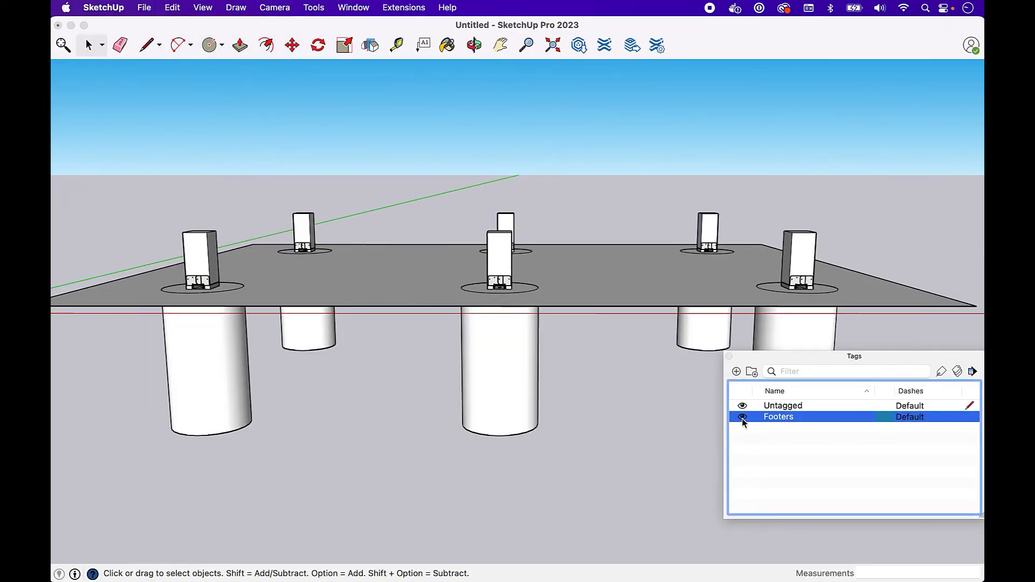
pyautogui.click(502, 45)
pyautogui.click(472, 44)
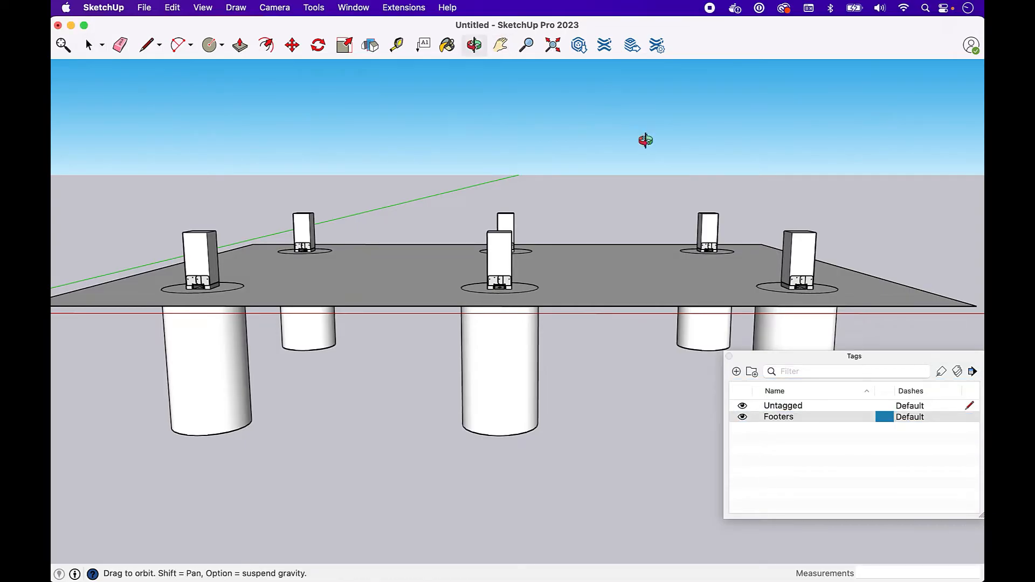
pyautogui.moveTo(639, 146); pyautogui.dragTo(606, 172)
pyautogui.click(729, 356)
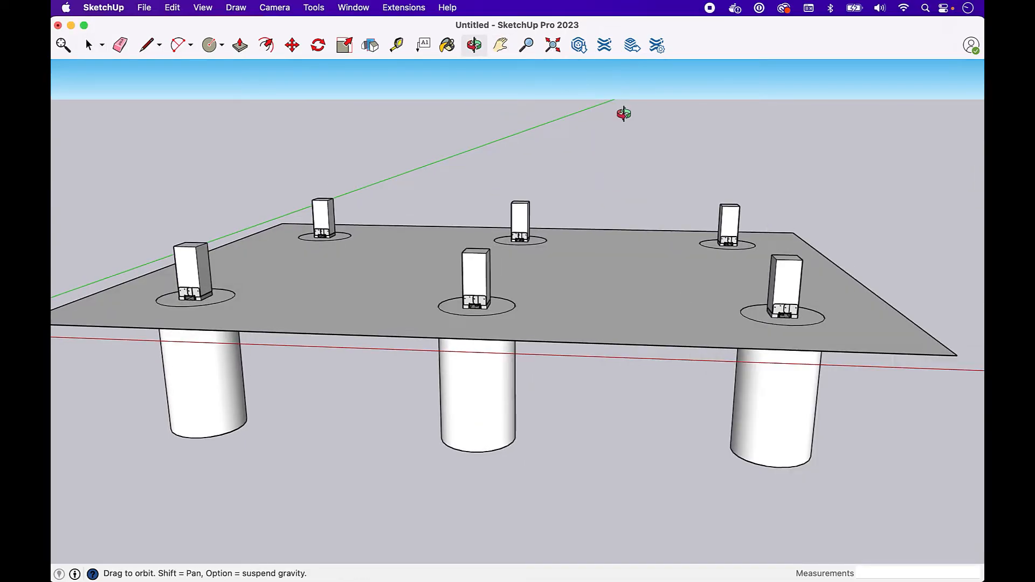
# Select all instances of the Footer component and move them up 3" along the blue axis.
pyautogui.moveTo(619, 111); pyautogui.dragTo(619, 148)
pyautogui.press('space')
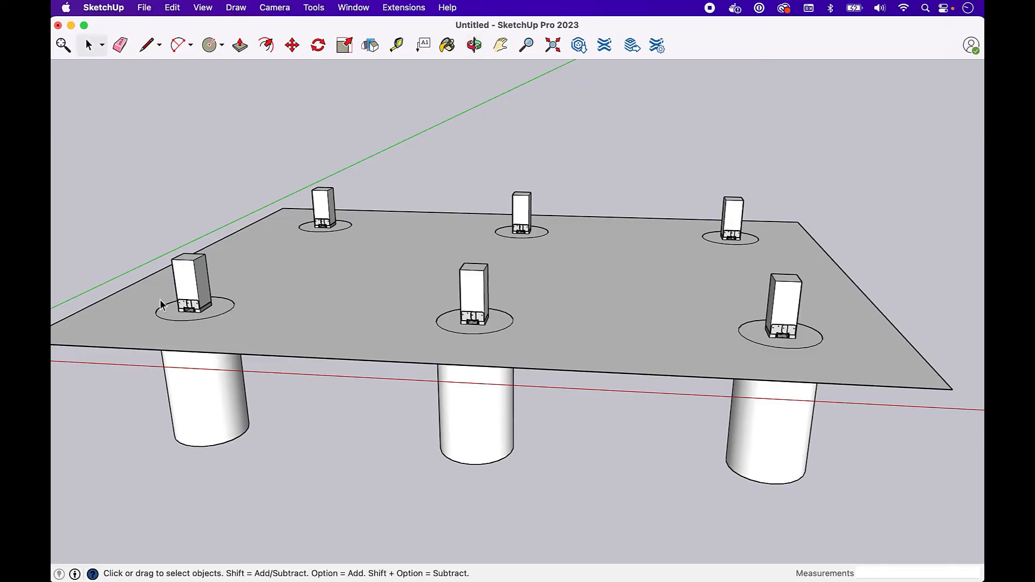
pyautogui.click(208, 283)
pyautogui.rightClick(201, 288)
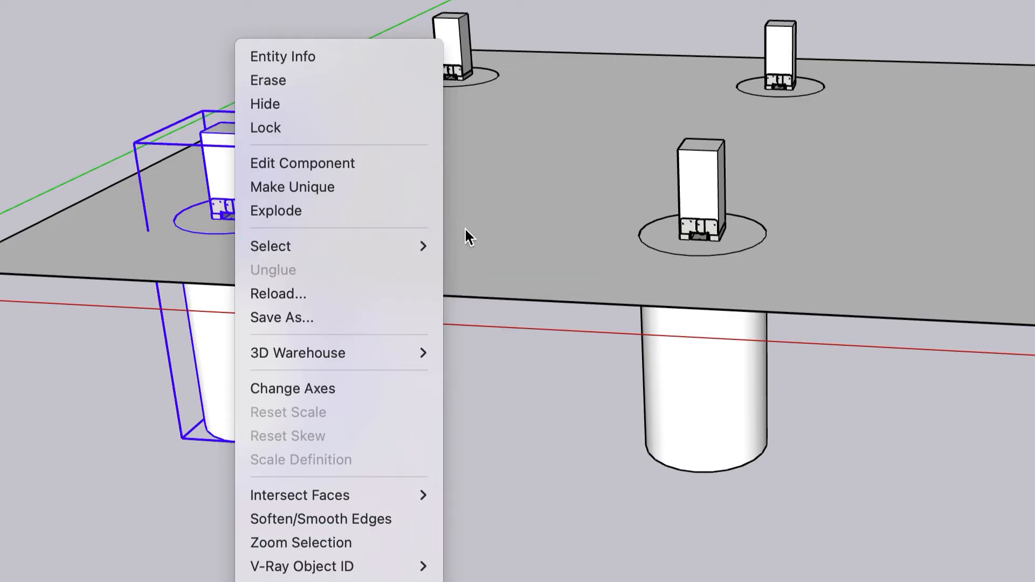
pyautogui.moveTo(423, 248)
pyautogui.click(484, 246)
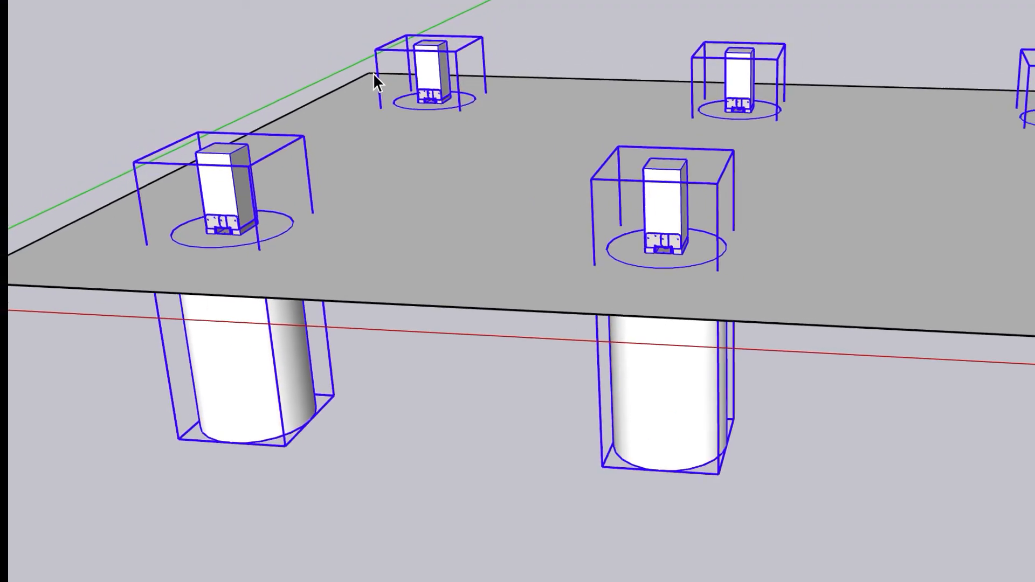
pyautogui.press('m')
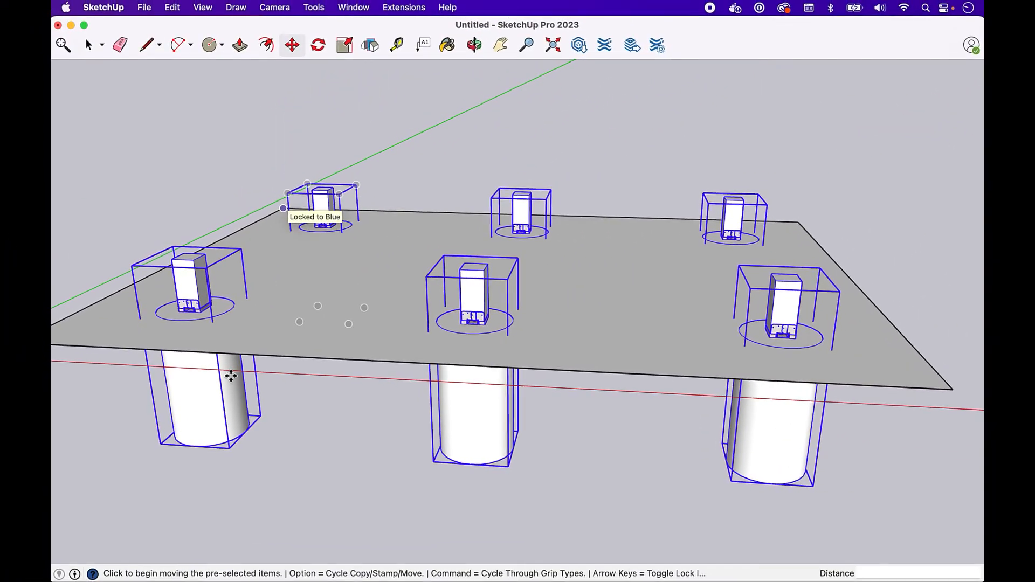
pyautogui.click(230, 445)
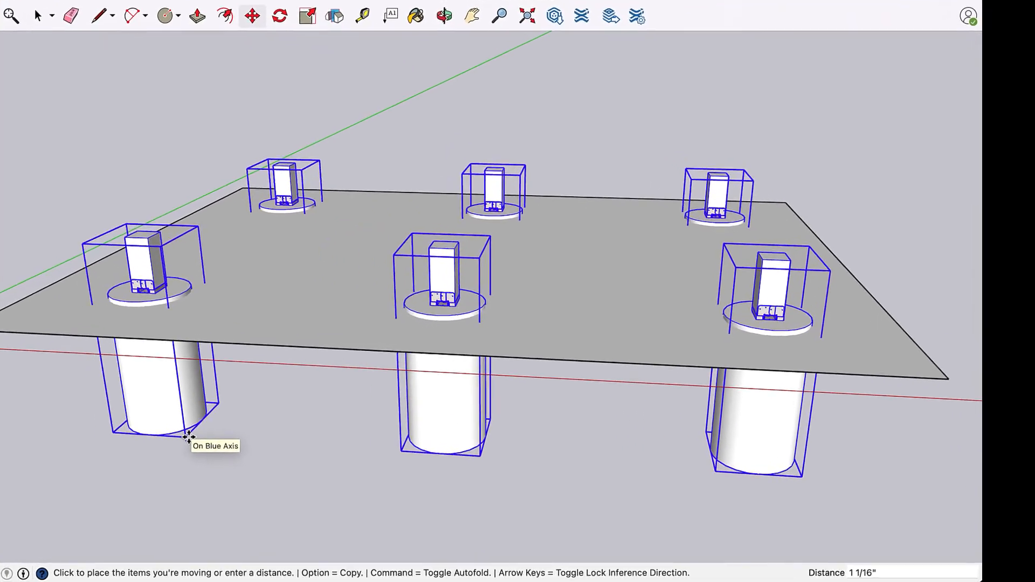
pyautogui.write('3')
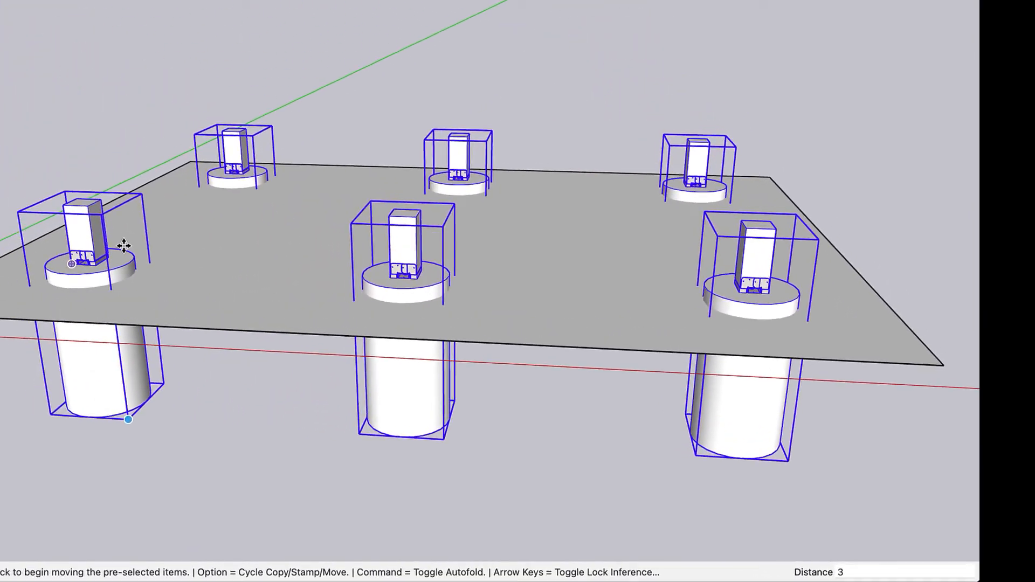
pyautogui.press('space')
pyautogui.click(101, 124)
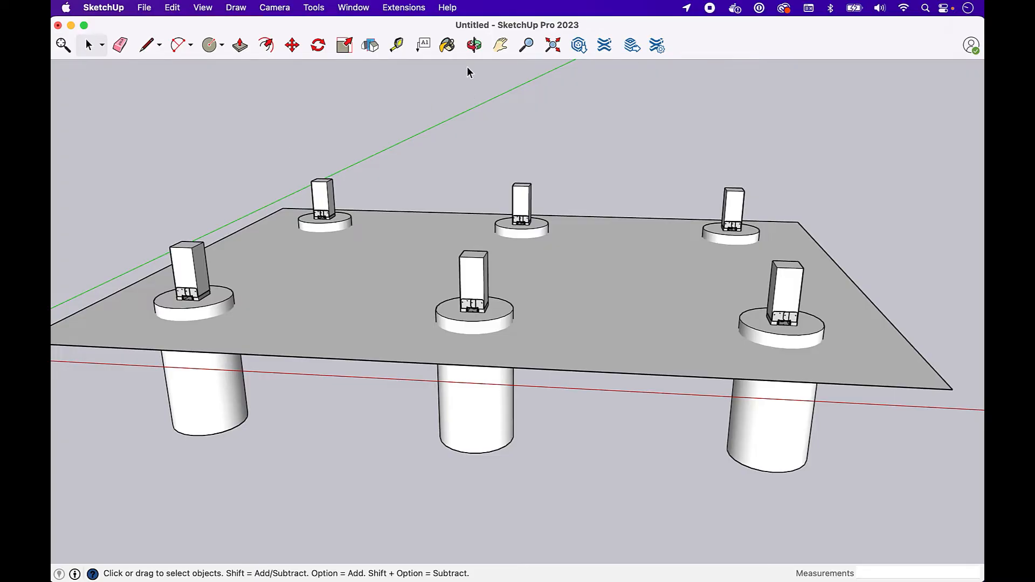
# Open the nearest corner Footer component and its nested post, and push/pull the post's top face up 36".
pyautogui.press('o')
pyautogui.moveTo(582, 150); pyautogui.dragTo(517, 162)
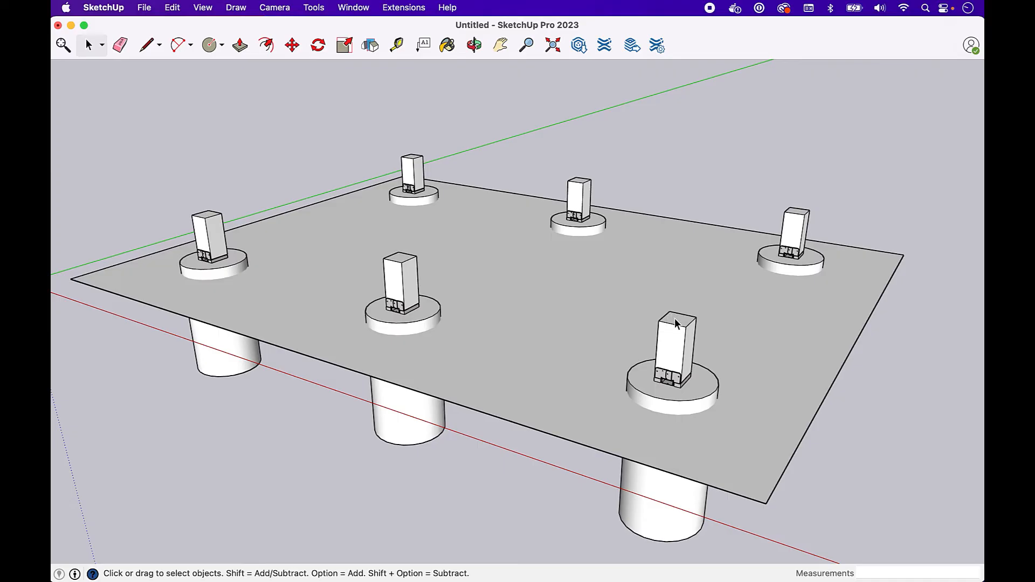
pyautogui.doubleClick(675, 323)
pyautogui.press('p')
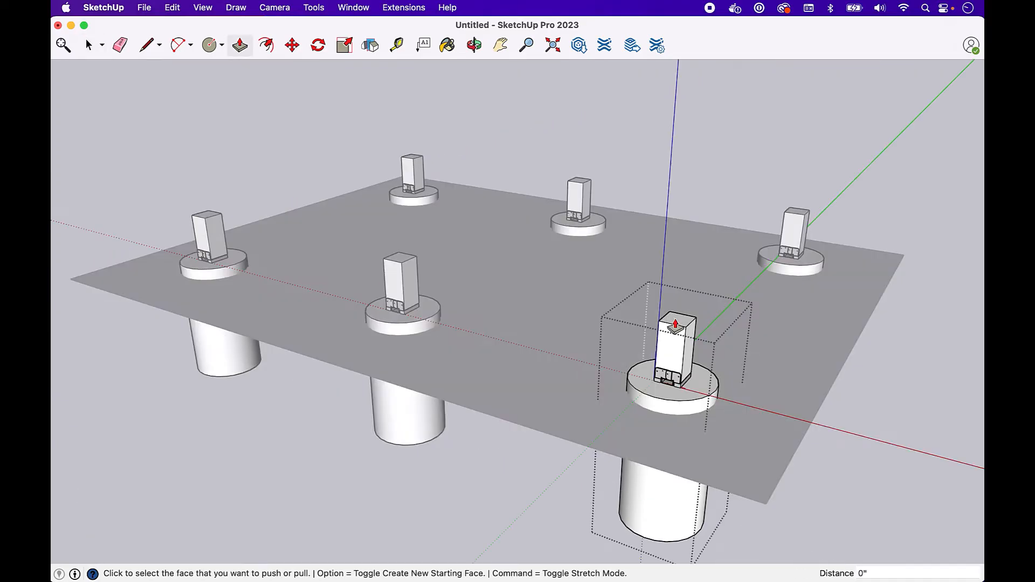
pyautogui.scroll(2, 680, 329)
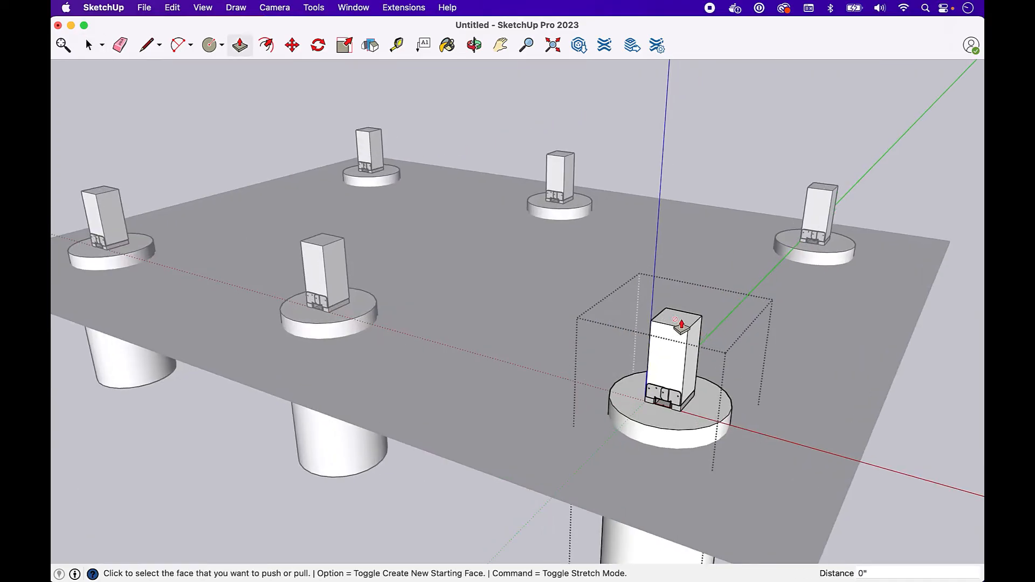
pyautogui.press('space')
pyautogui.doubleClick(680, 324)
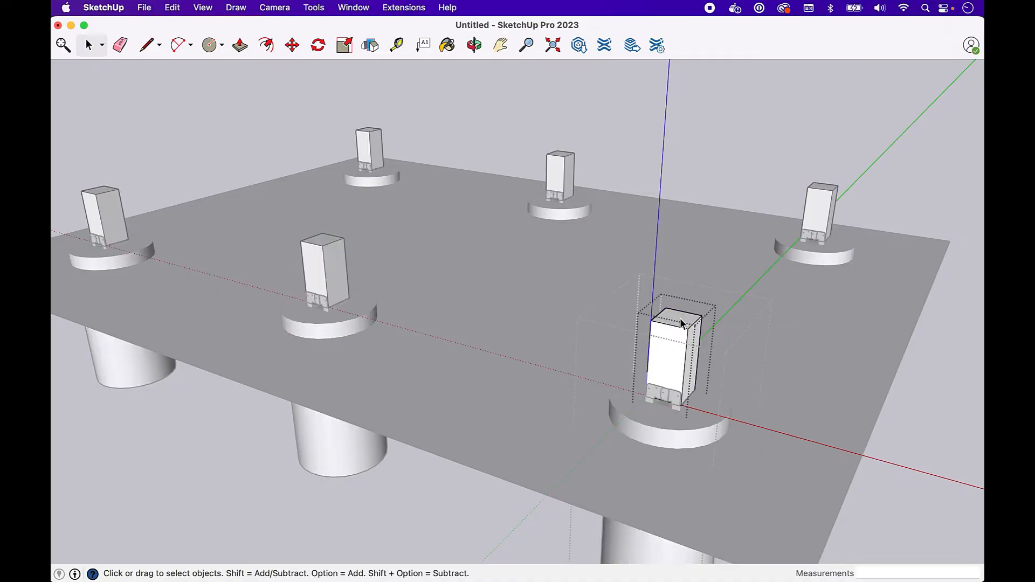
pyautogui.press('p')
pyautogui.click(681, 324)
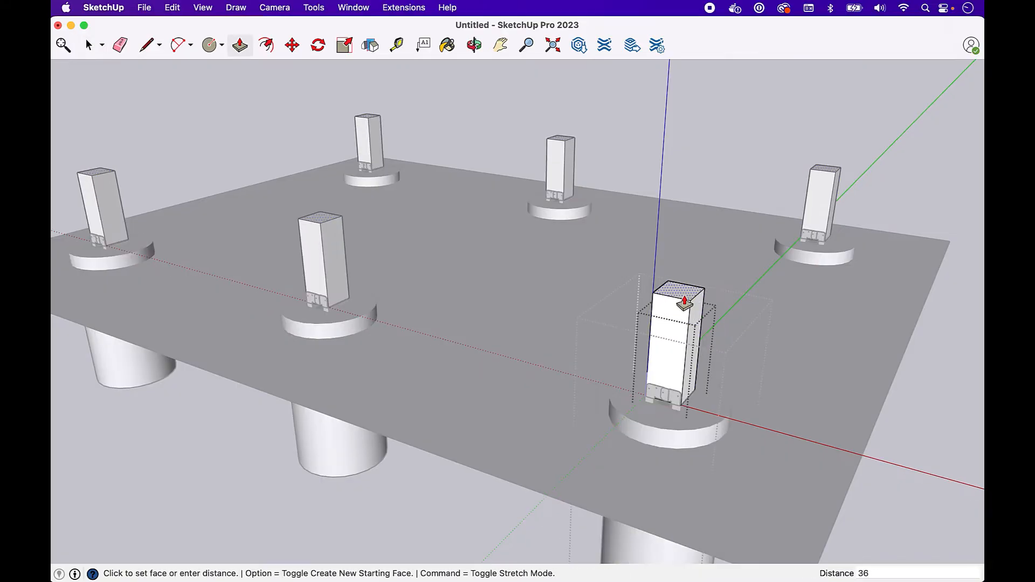
pyautogui.press('Return')
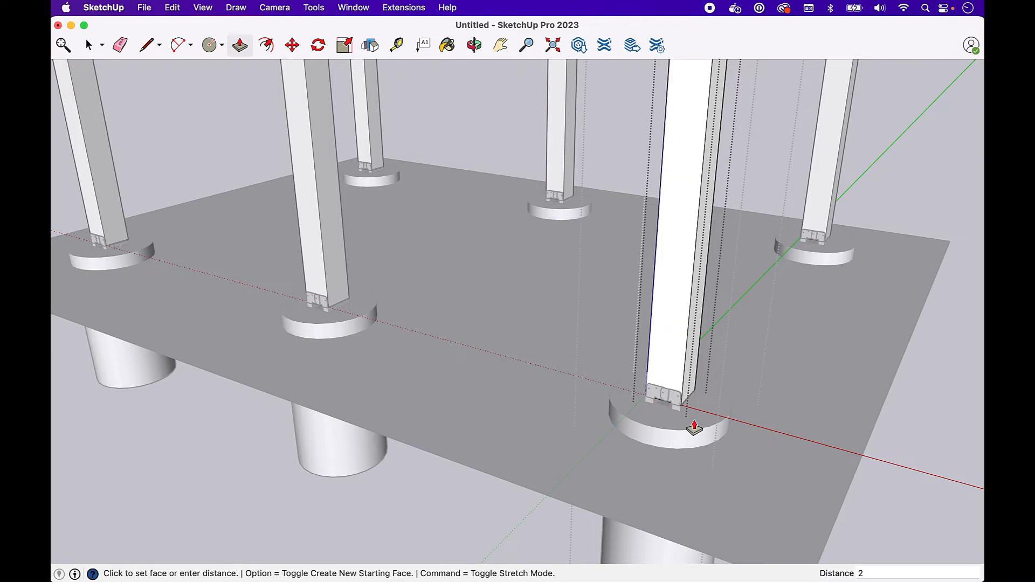
# Set the post's push/pull distance to 2' and close both the nested post and the Footer component.
pyautogui.write('2')
pyautogui.press('Return')
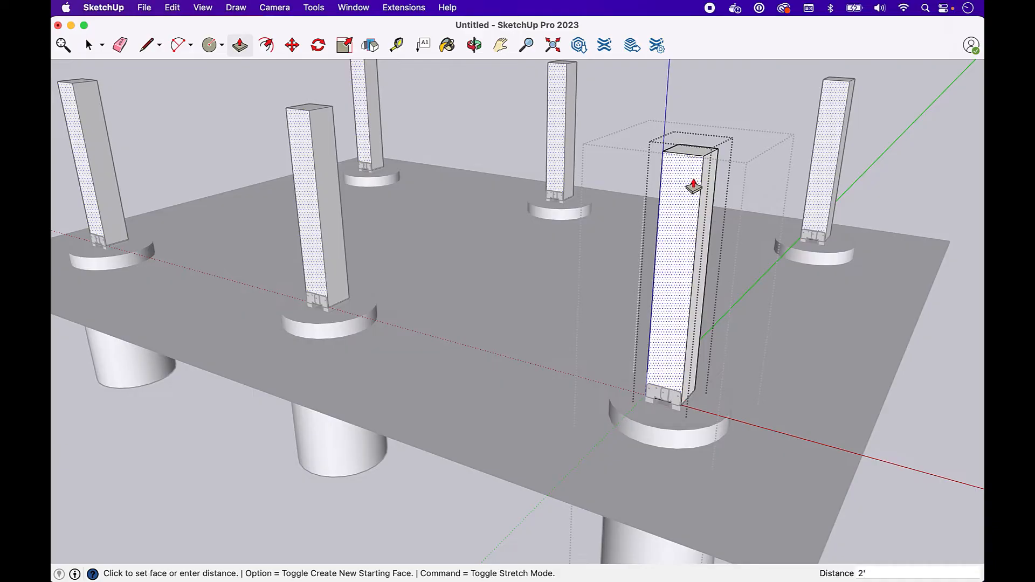
pyautogui.scroll(-5, 681, 156)
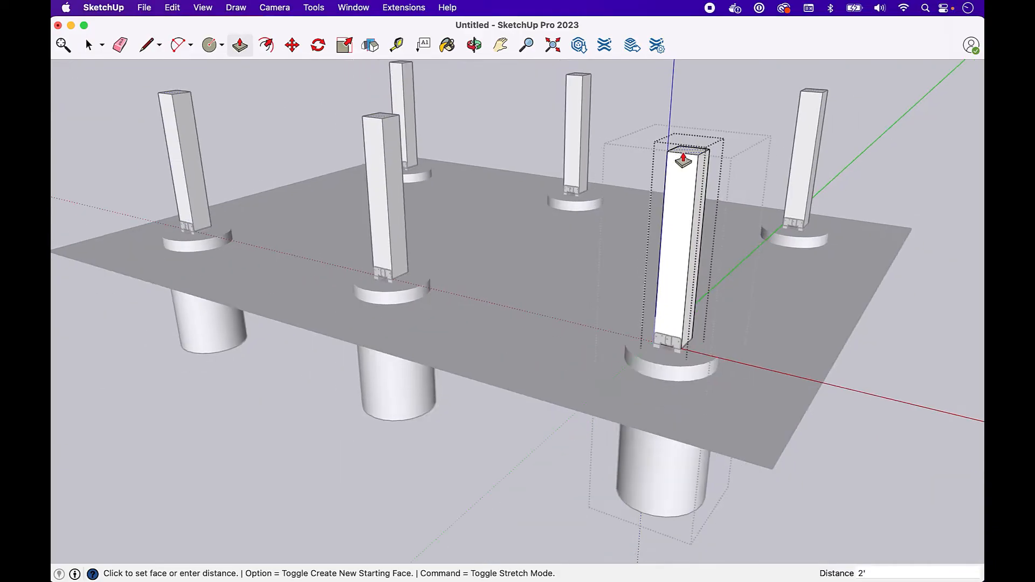
pyautogui.click(500, 46)
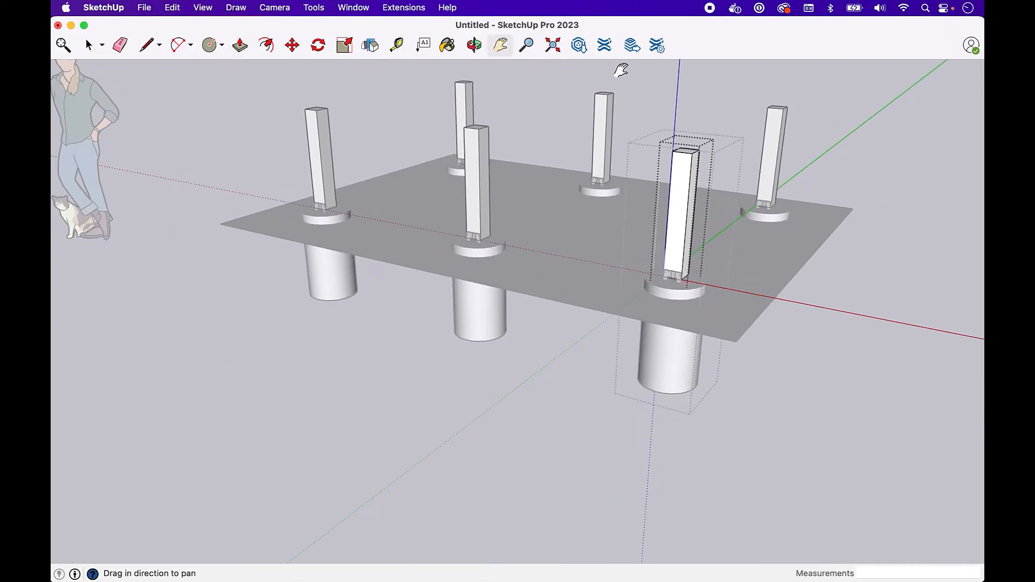
pyautogui.moveTo(635, 76); pyautogui.dragTo(568, 221)
pyautogui.press('space')
pyautogui.click(710, 117)
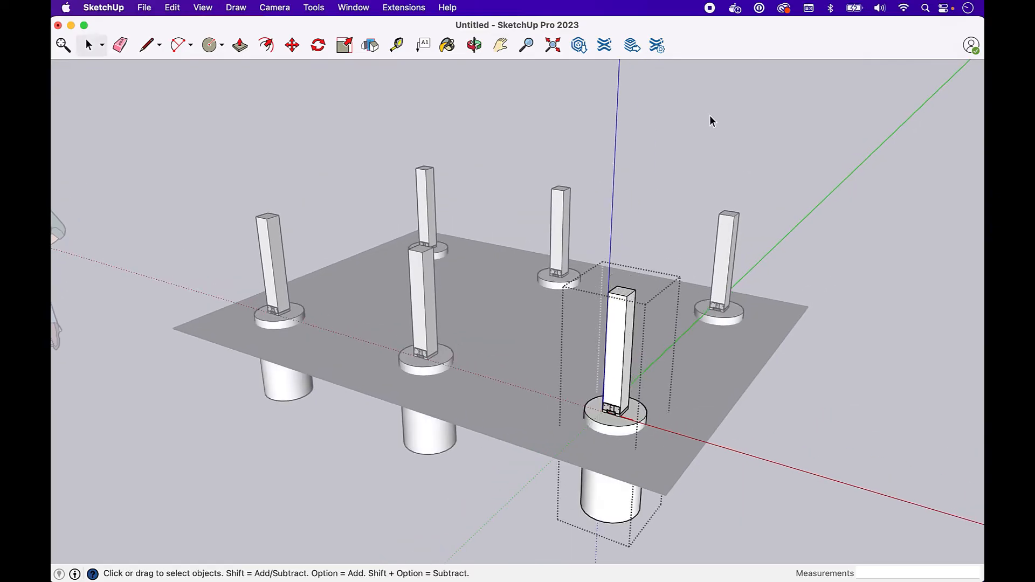
pyautogui.click(708, 118)
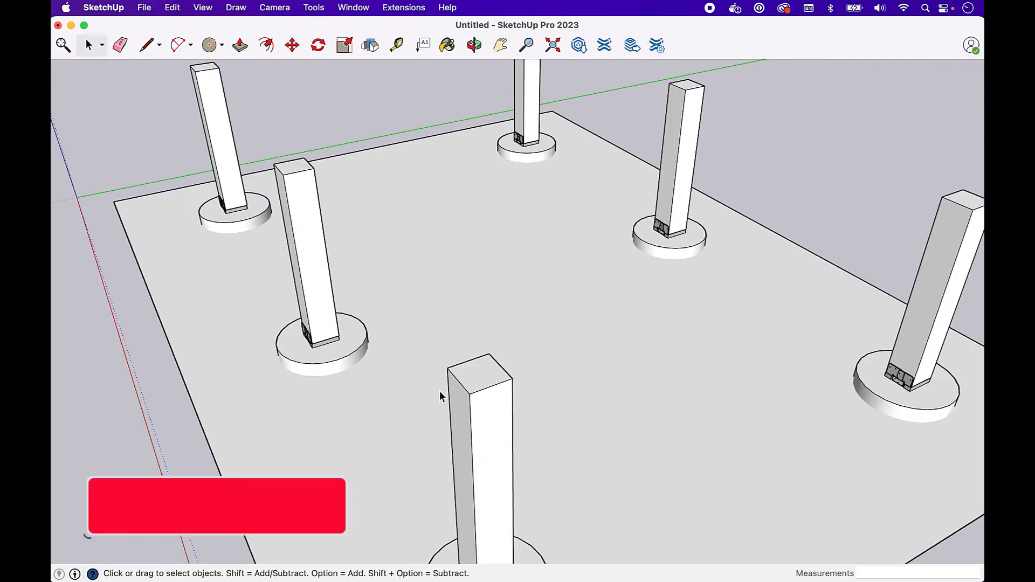
# Open the nearest corner Footer's nested post and place a guide 3" in from the inner edge of its top face.
pyautogui.doubleClick(490, 384)
pyautogui.doubleClick(491, 384)
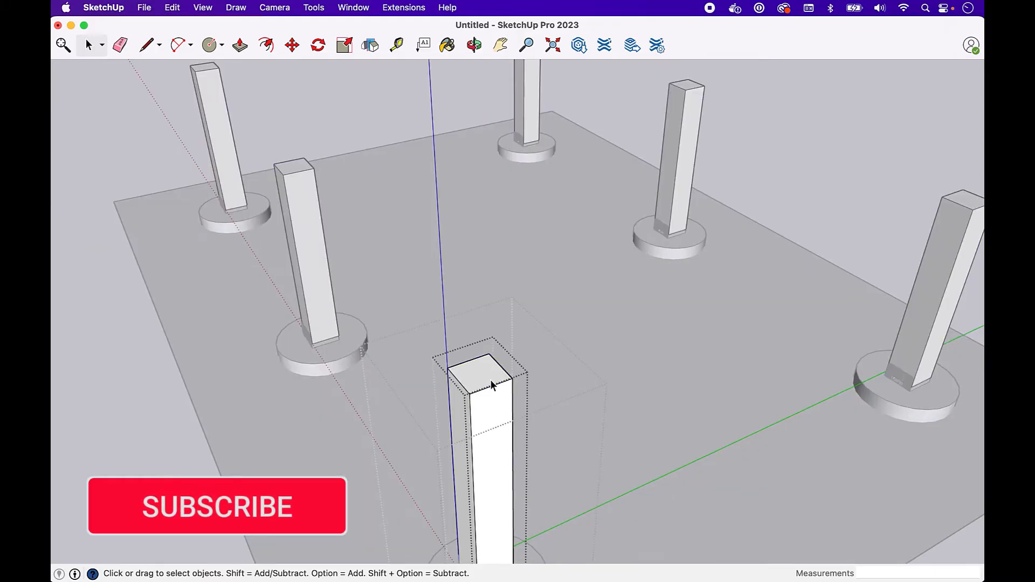
pyautogui.click(396, 45)
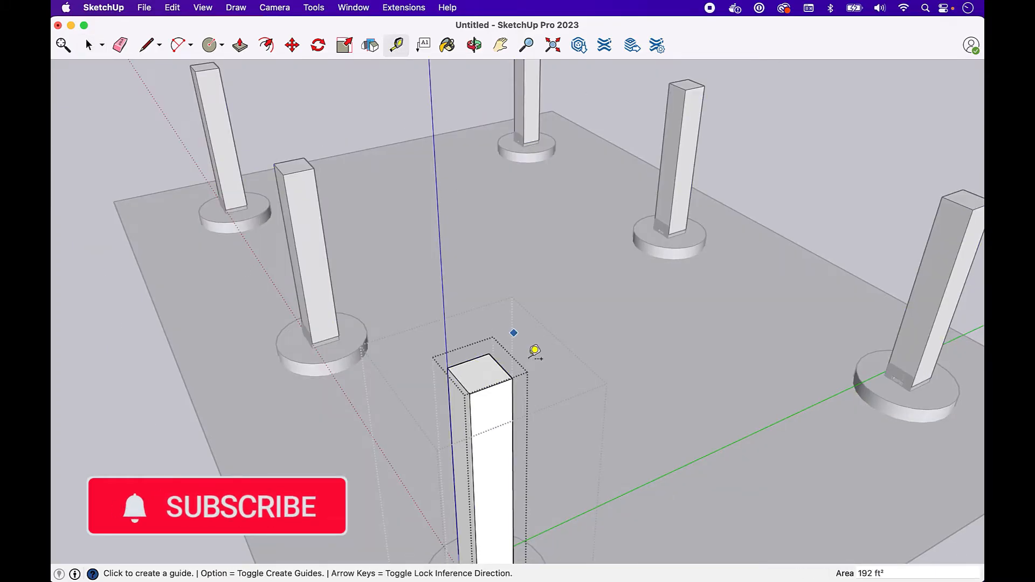
pyautogui.click(500, 365)
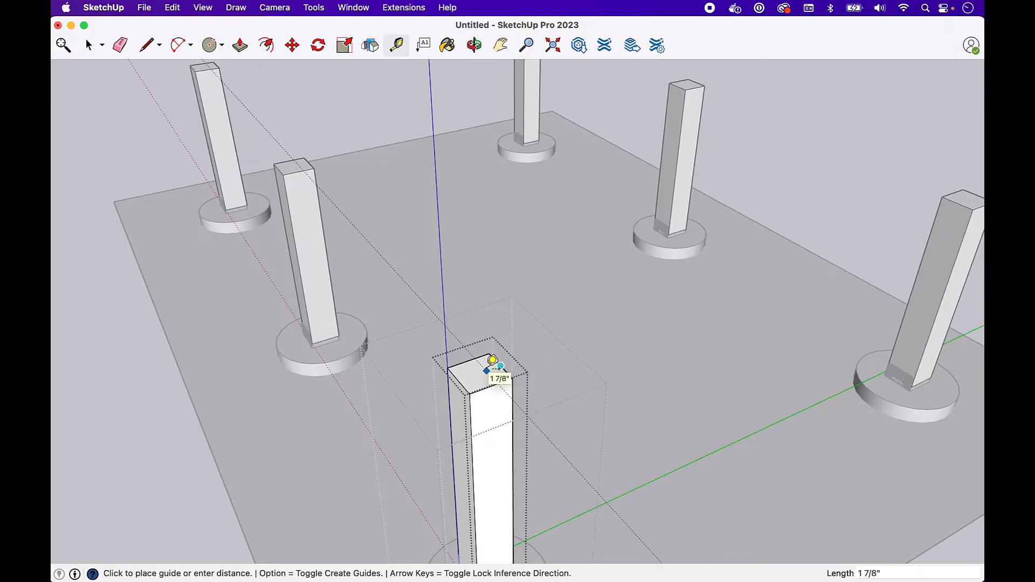
pyautogui.write('3')
pyautogui.press('Return')
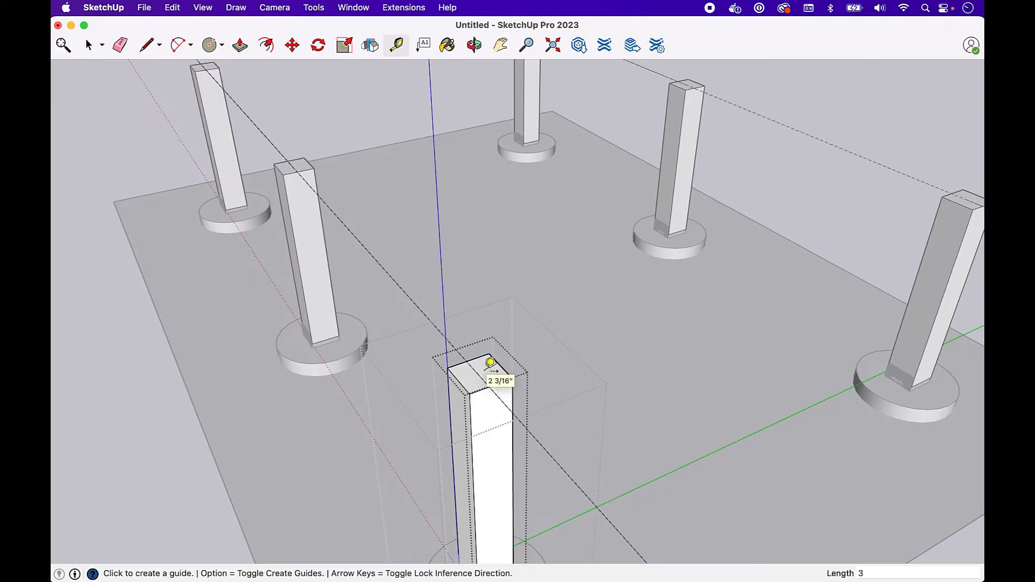
# Draw a line along the guide across the post's top face to split it in two.
pyautogui.press('space')
pyautogui.press('l')
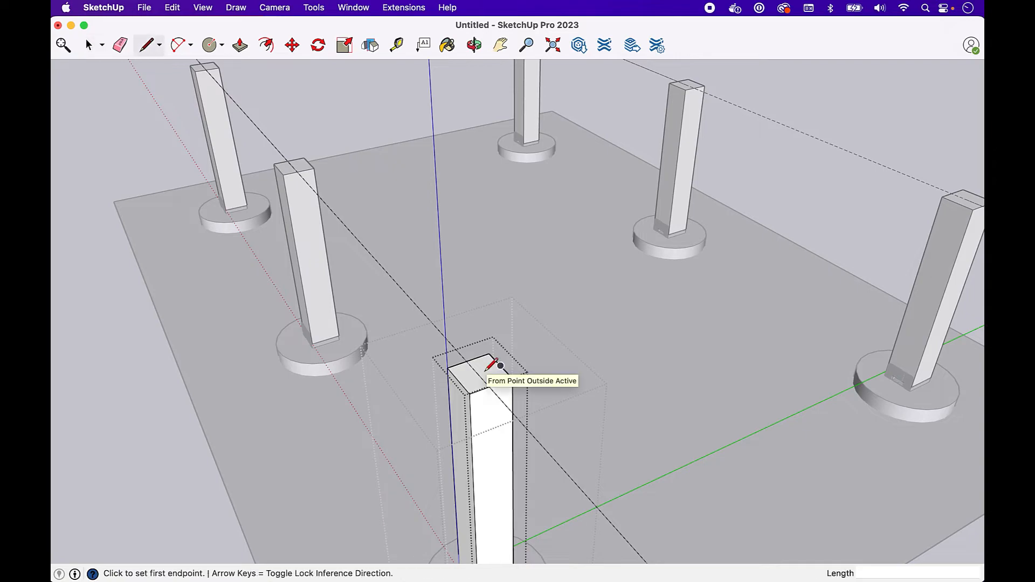
pyautogui.click(467, 361)
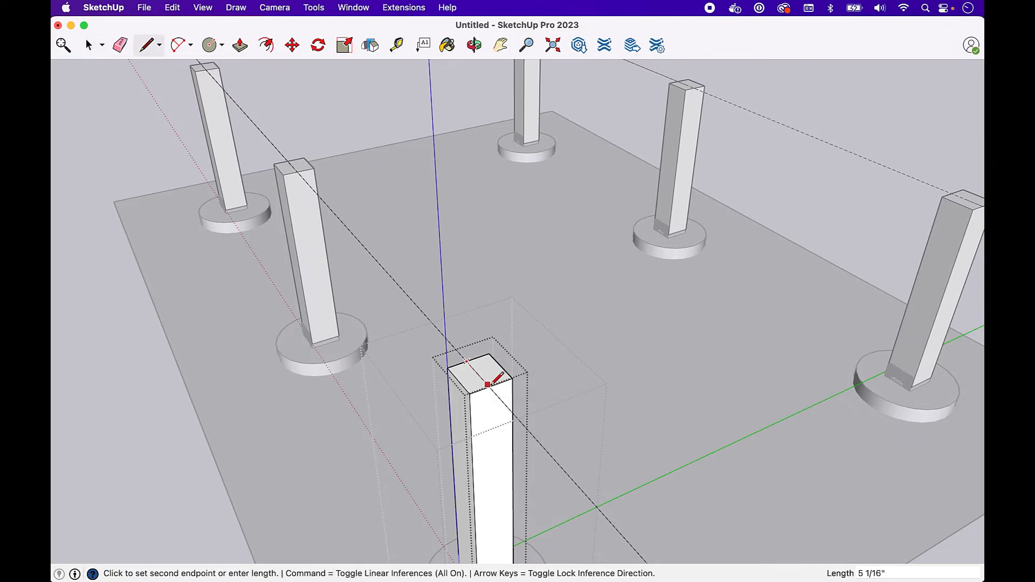
pyautogui.click(490, 387)
# Push the 3" inner strip of the post top down 11.25" to form a beam notch, and close the post and Footer.
pyautogui.press('space')
pyautogui.click(497, 383)
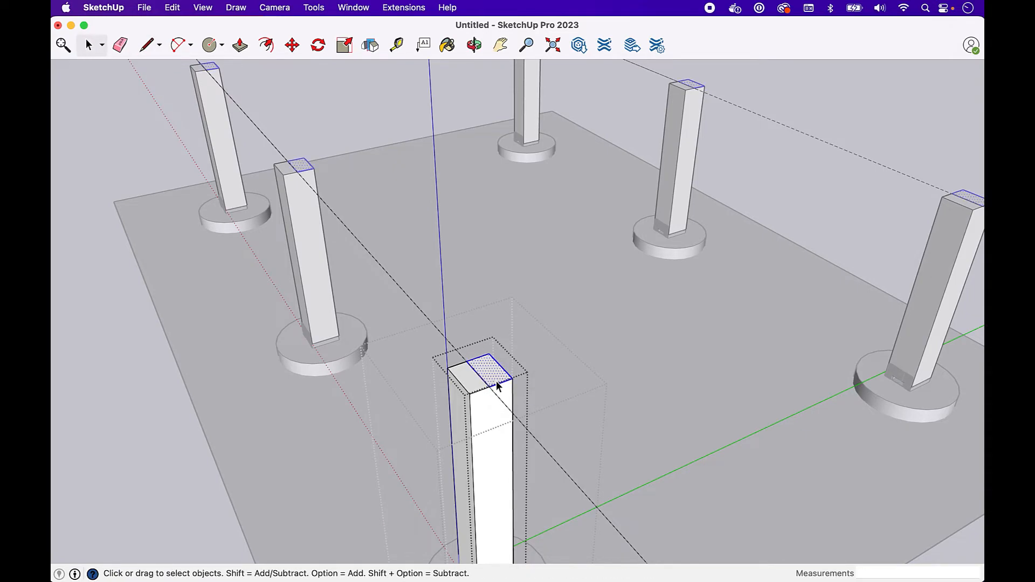
pyautogui.press('p')
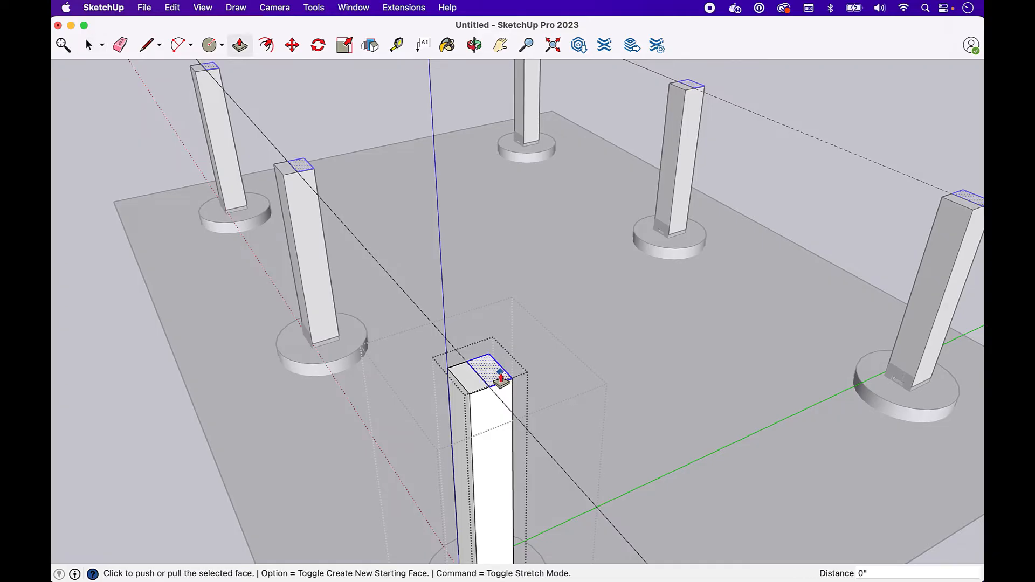
pyautogui.click(501, 379)
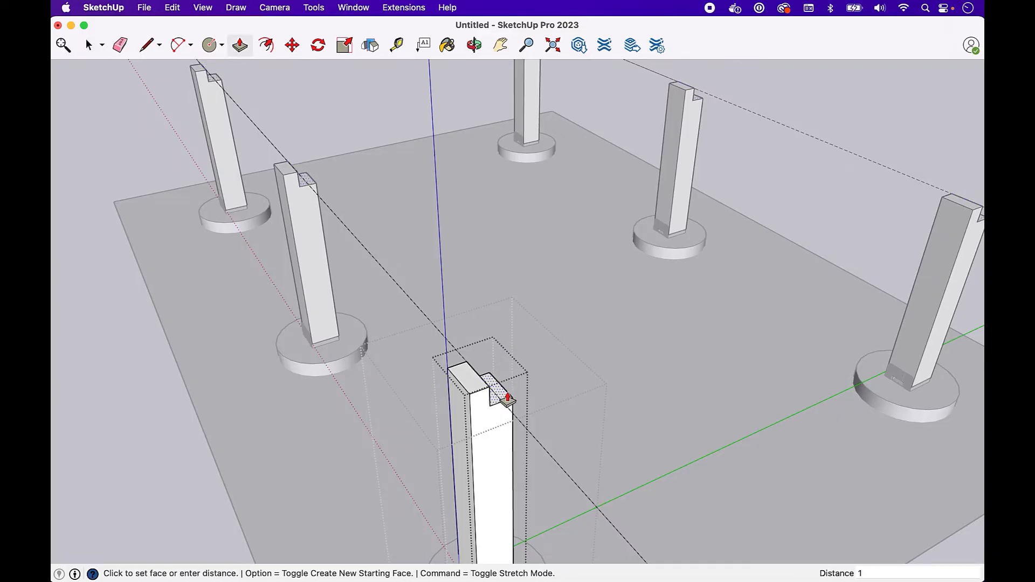
pyautogui.write('11.25')
pyautogui.press('Return')
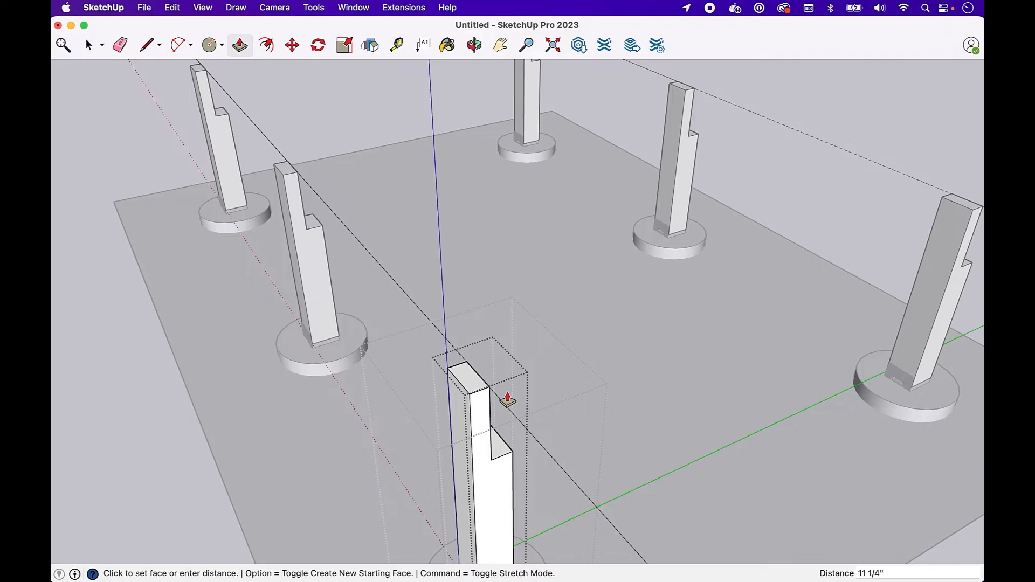
pyautogui.press('space')
pyautogui.click(111, 260)
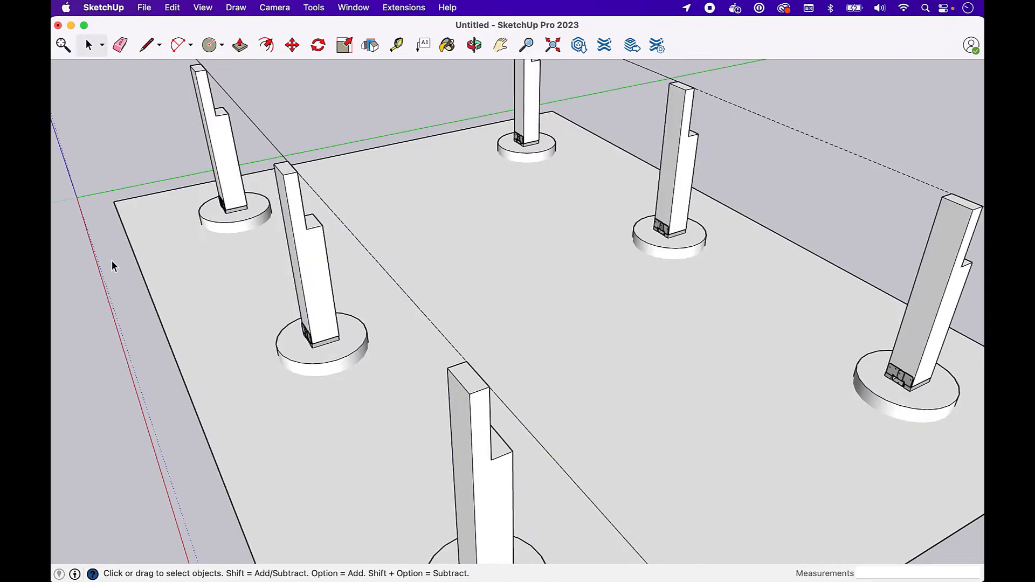
# Draw a vertical rectangle filling the end of the notch on the nearest corner post, from the ledge's outer corner to the post top.
pyautogui.click(474, 45)
pyautogui.moveTo(632, 215); pyautogui.dragTo(475, 147)
pyautogui.press('space')
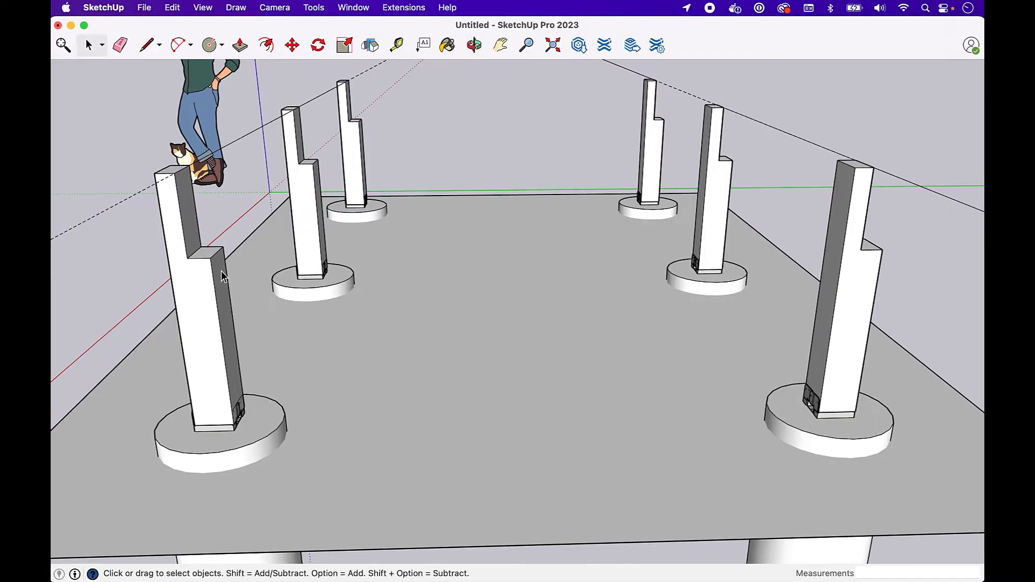
pyautogui.press('r')
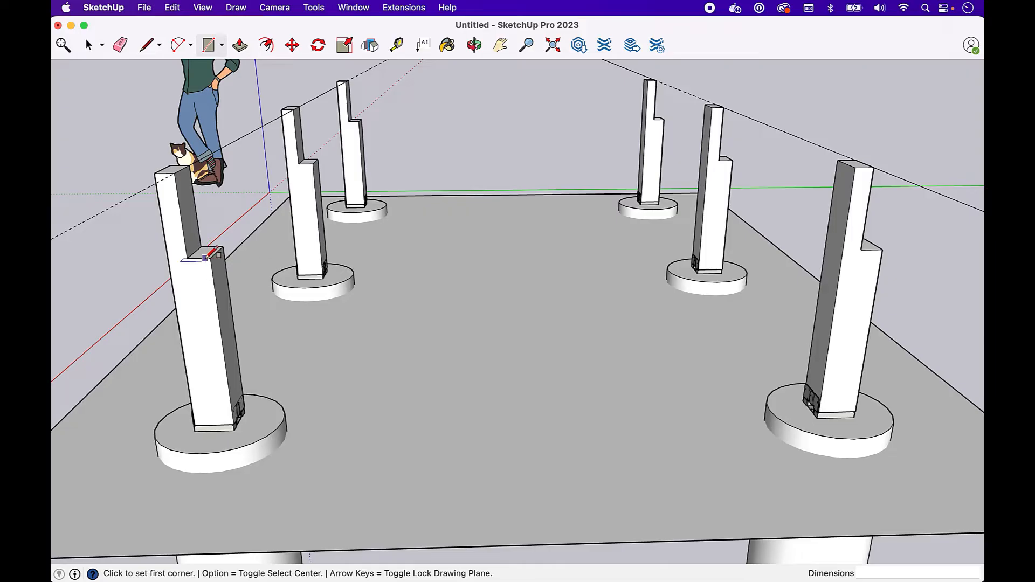
pyautogui.scroll(3, 219, 267)
pyautogui.click(212, 257)
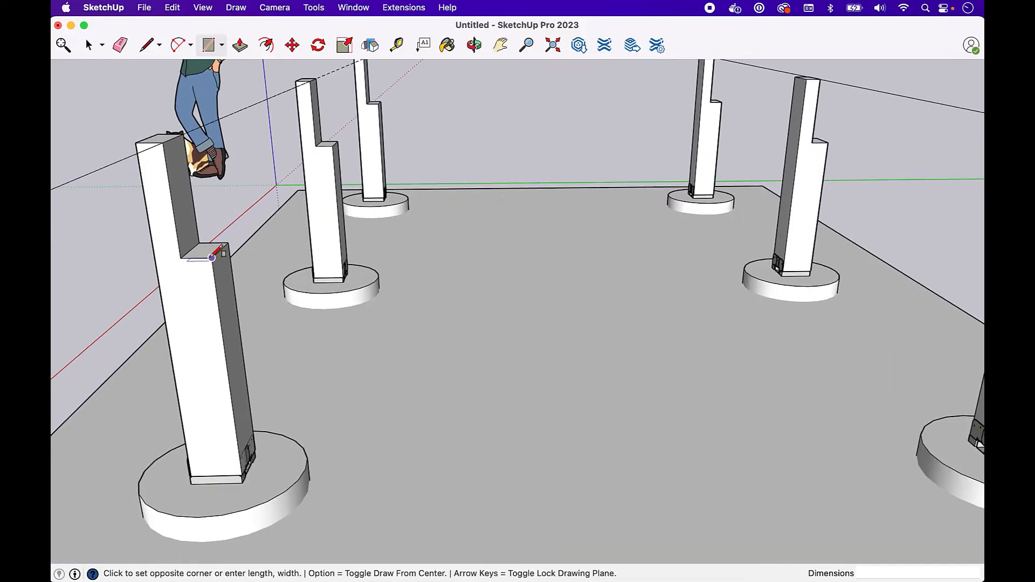
pyautogui.click(163, 143)
pyautogui.press('space')
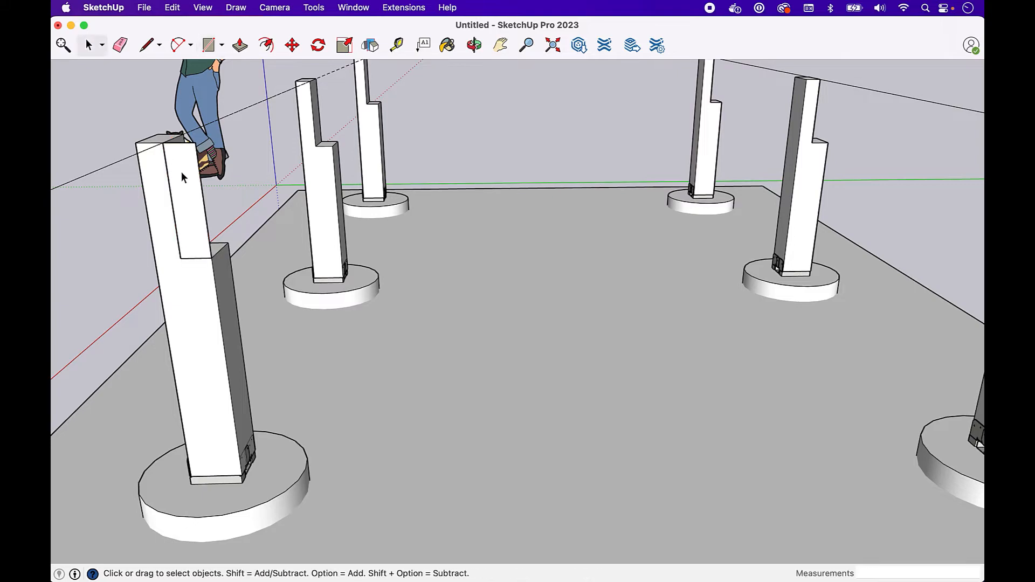
# Turn the rectangle in the post notch into a component named Drop Beam.
pyautogui.click(181, 172)
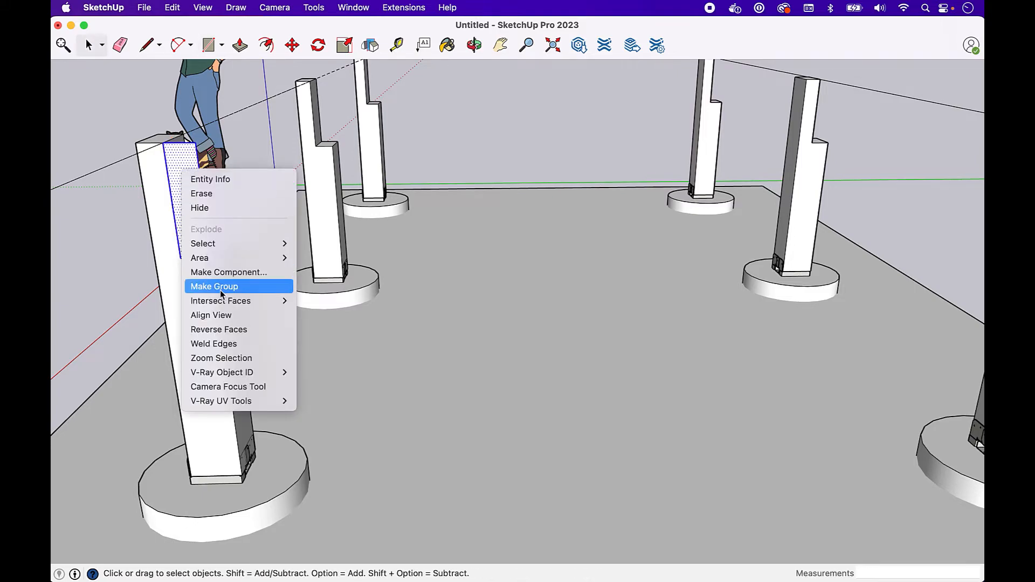
pyautogui.click(237, 271)
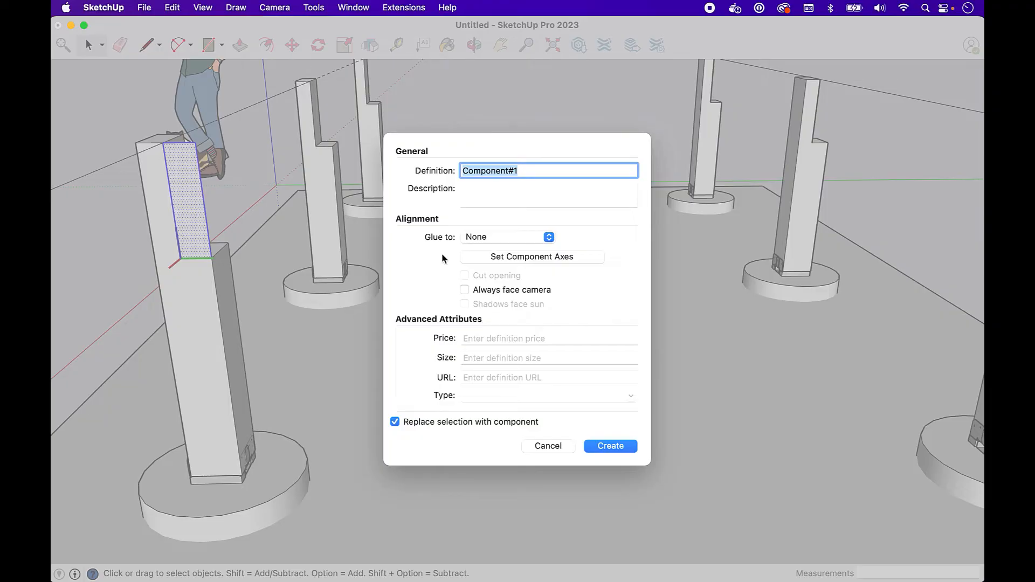
pyautogui.write('D')
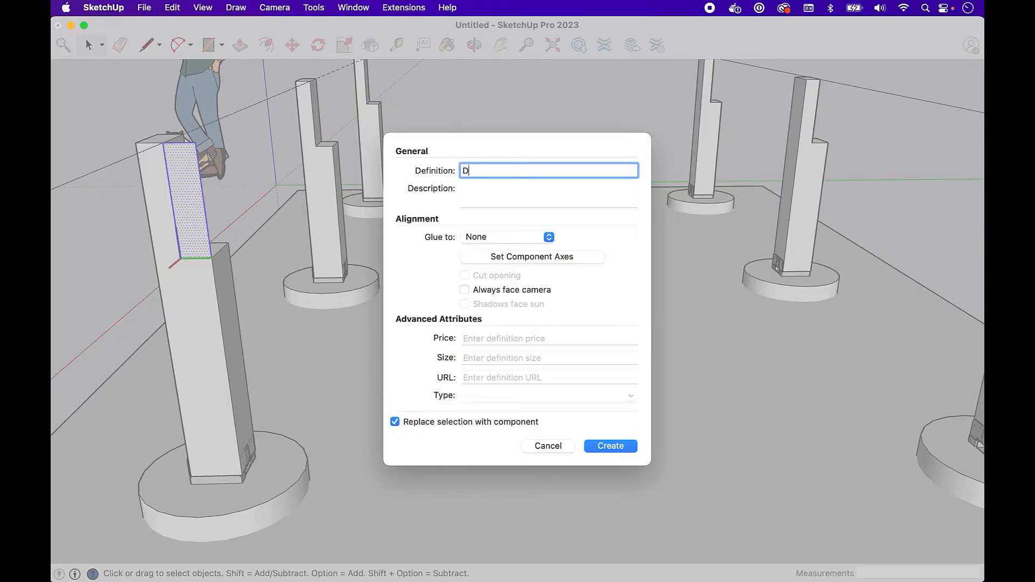
pyautogui.write('bou')
pyautogui.write('rop Beam')
pyautogui.press('Return')
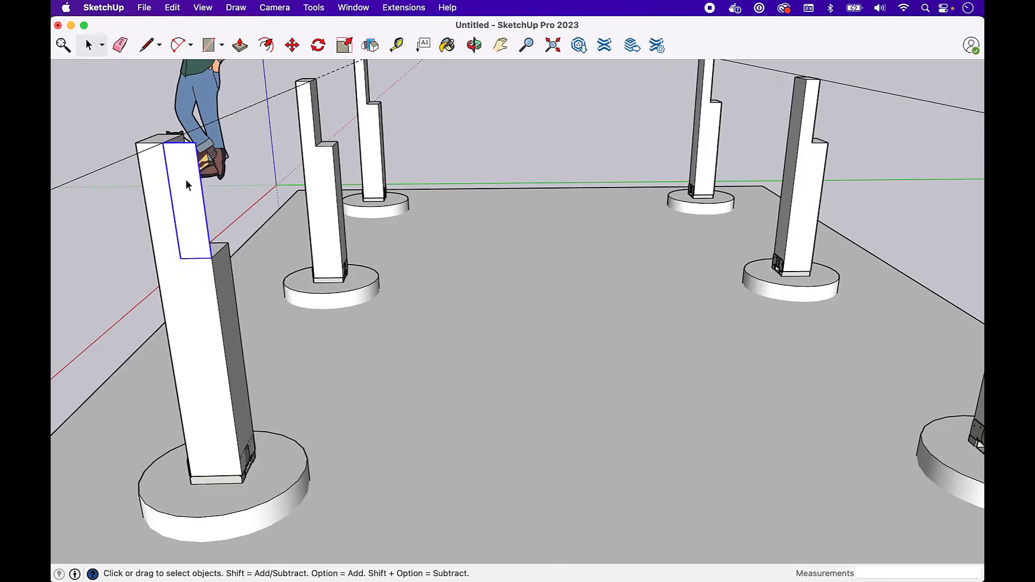
# Inside the Drop Beam component, split the face with a vertical line between its top and bottom midpoints, and close the component.
pyautogui.doubleClick(186, 180)
pyautogui.press('l')
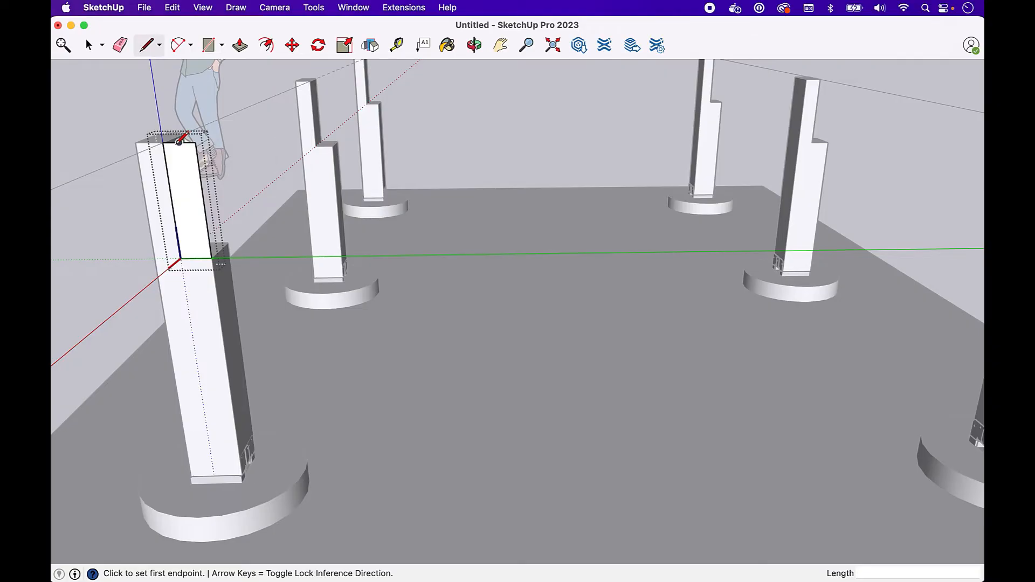
pyautogui.scroll(3, 179, 141)
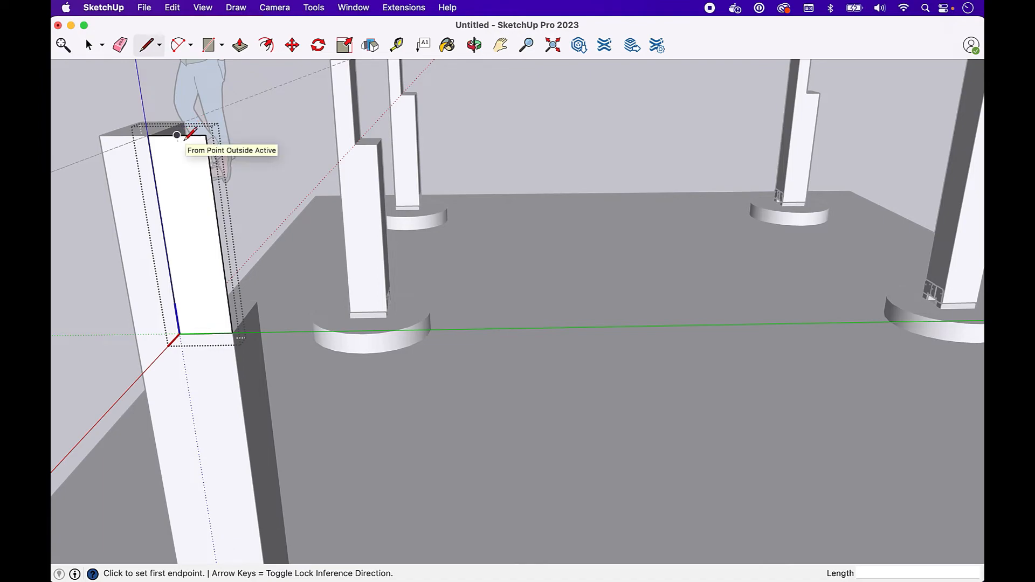
pyautogui.press('space')
pyautogui.click(181, 154)
pyautogui.press('l')
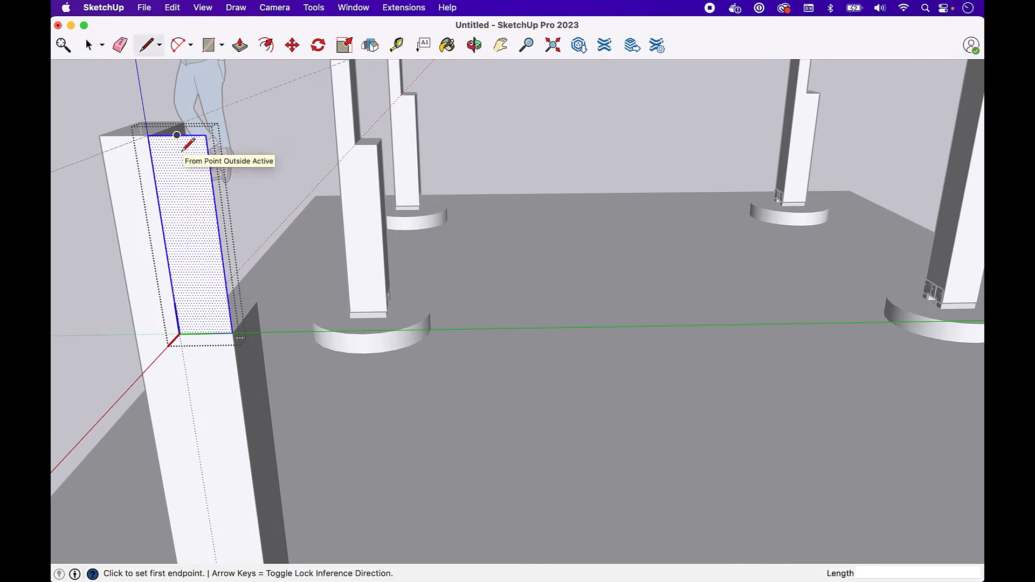
pyautogui.click(177, 135)
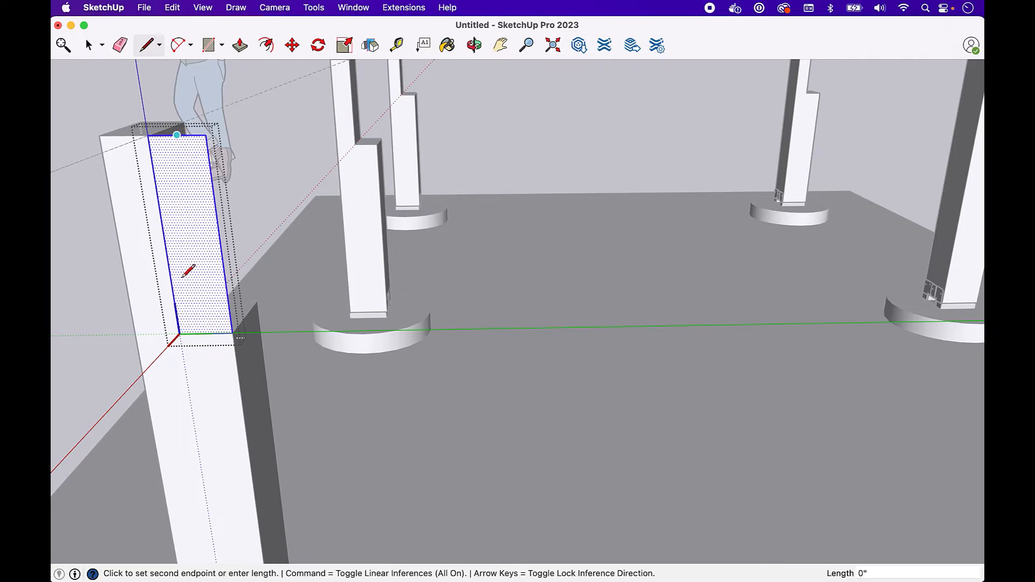
pyautogui.click(206, 333)
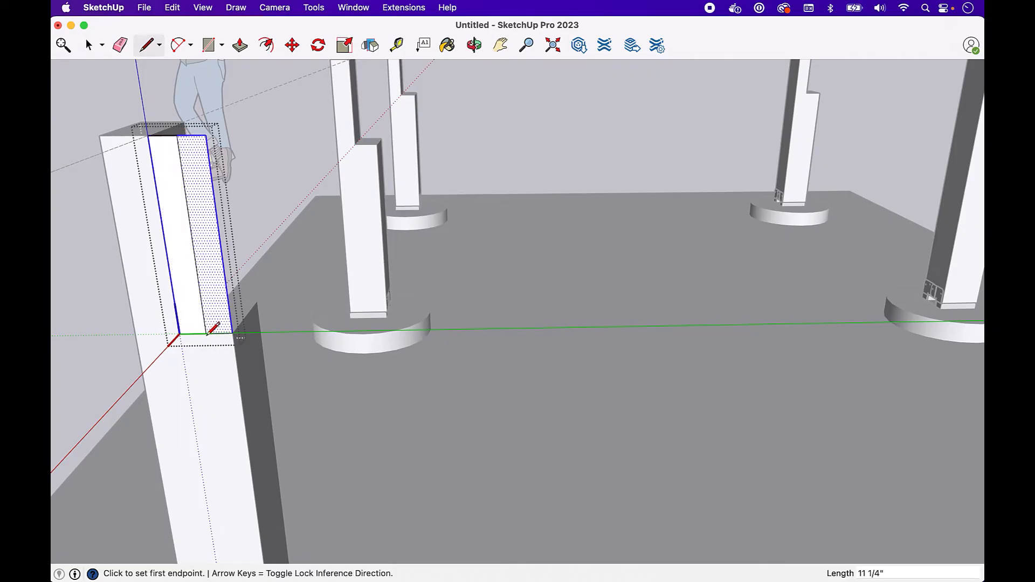
pyautogui.press('space')
pyautogui.click(91, 111)
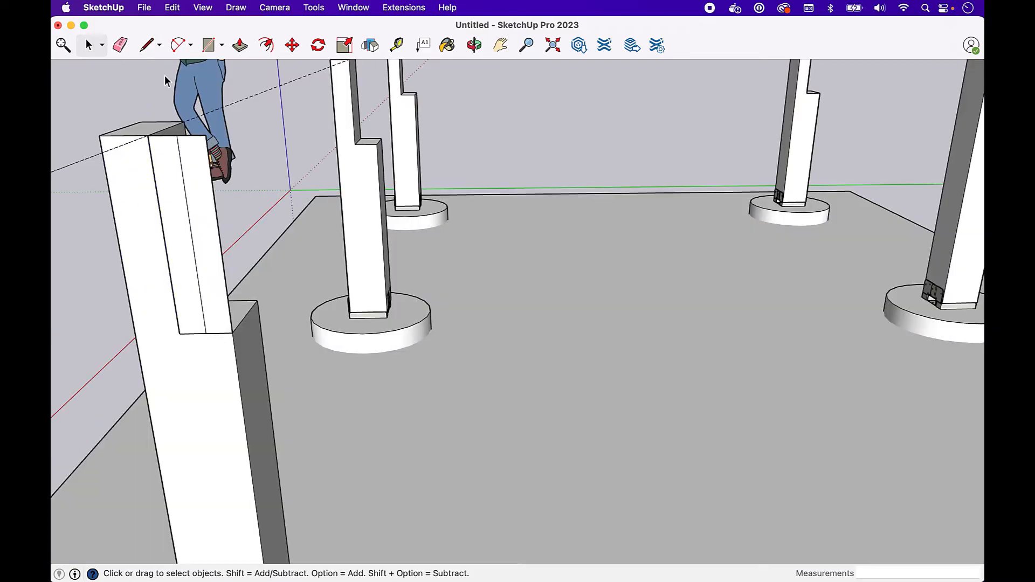
# Measure the width of one half of the divided Drop Beam face.
pyautogui.click(396, 45)
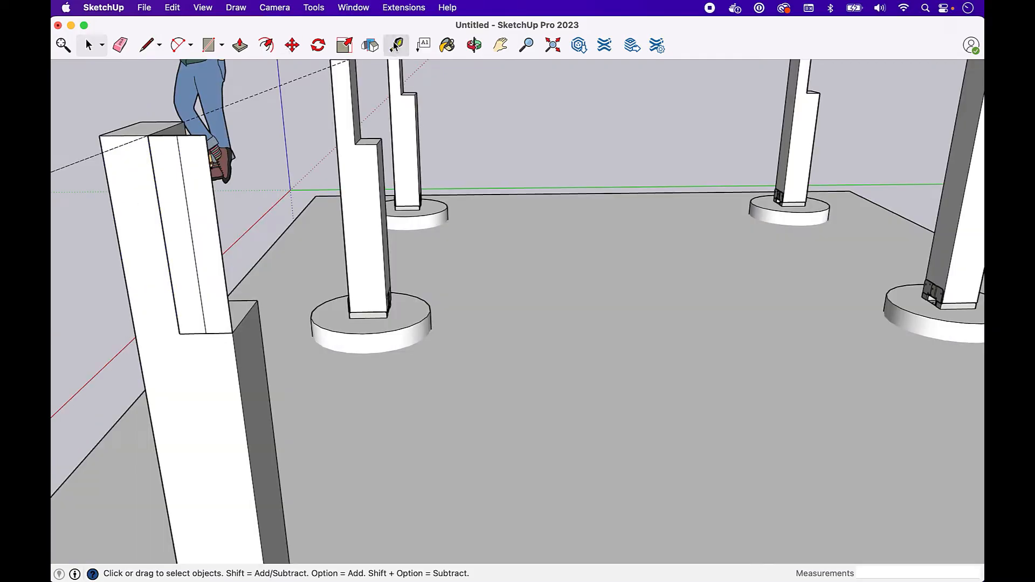
pyautogui.click(184, 176)
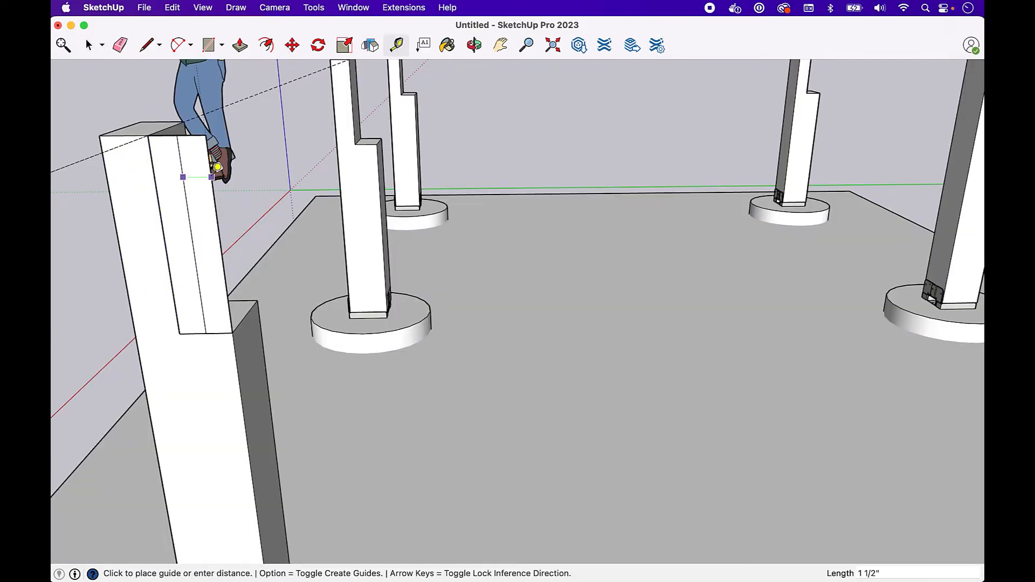
pyautogui.press('Escape')
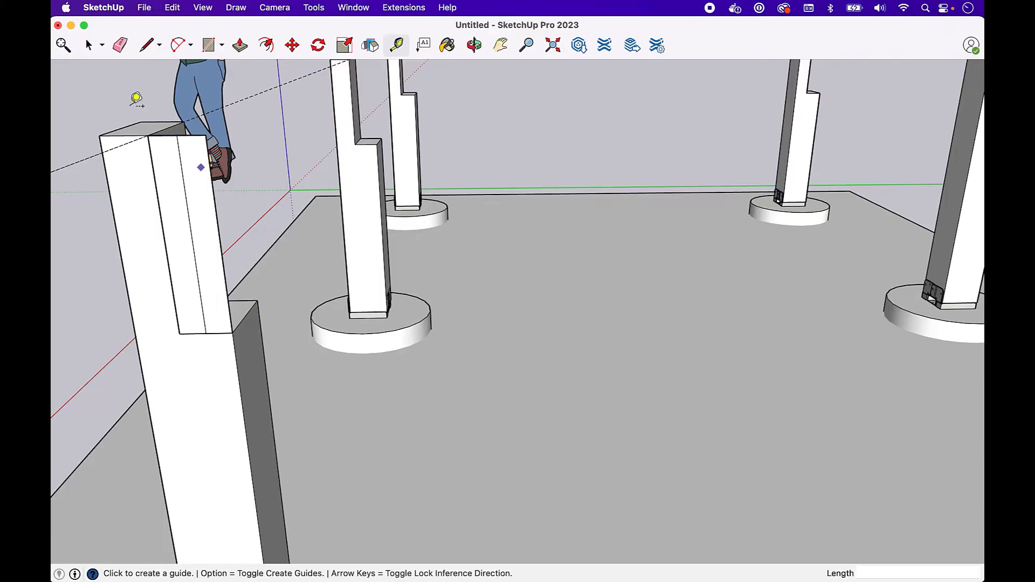
pyautogui.click(117, 93)
pyautogui.press('space')
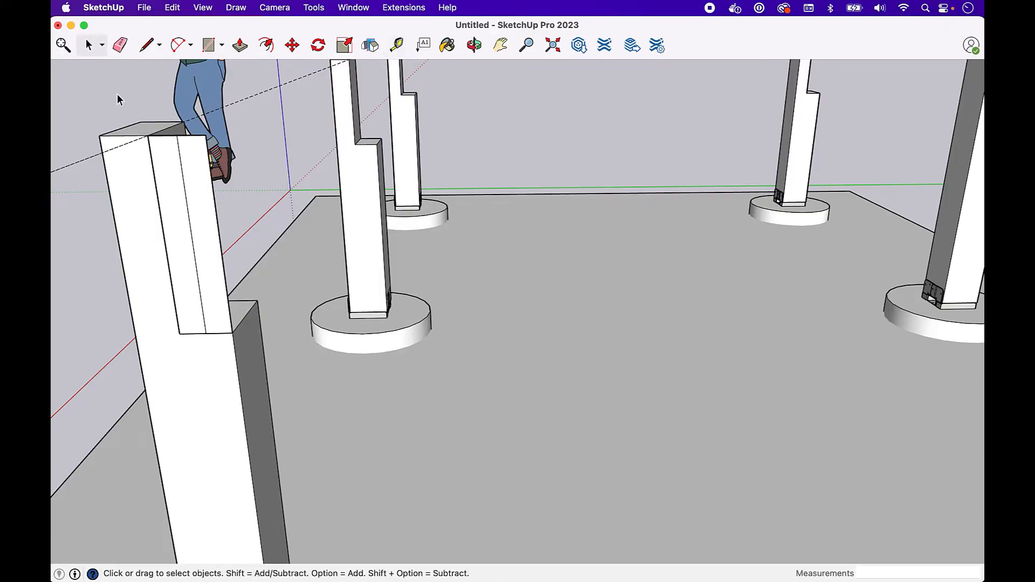
# Inside the Drop Beam component, extrude one half of the end face about 12' along the post row to the opposite corner post.
pyautogui.scroll(-1, 118, 94)
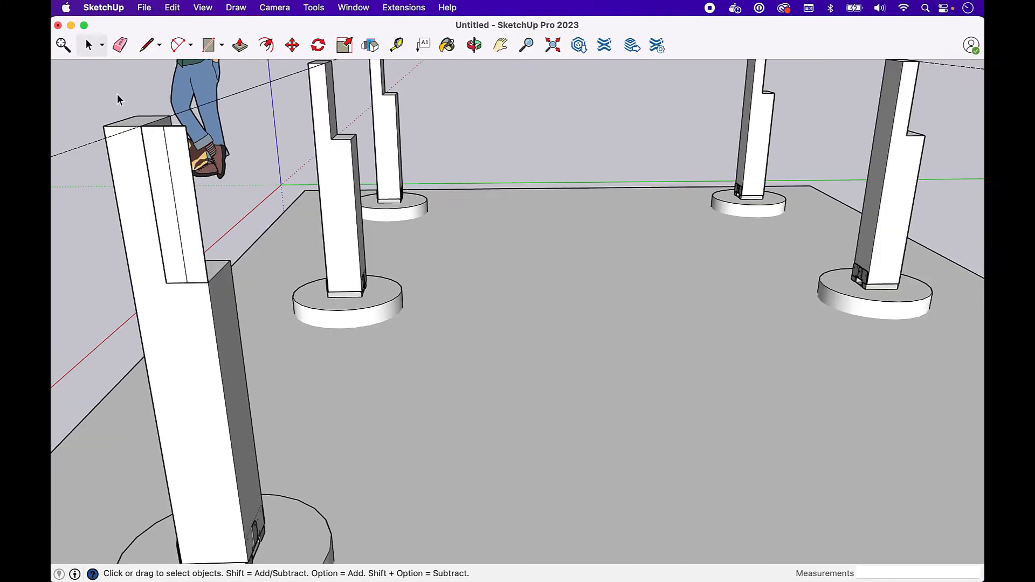
pyautogui.click(473, 45)
pyautogui.moveTo(351, 225); pyautogui.dragTo(599, 205)
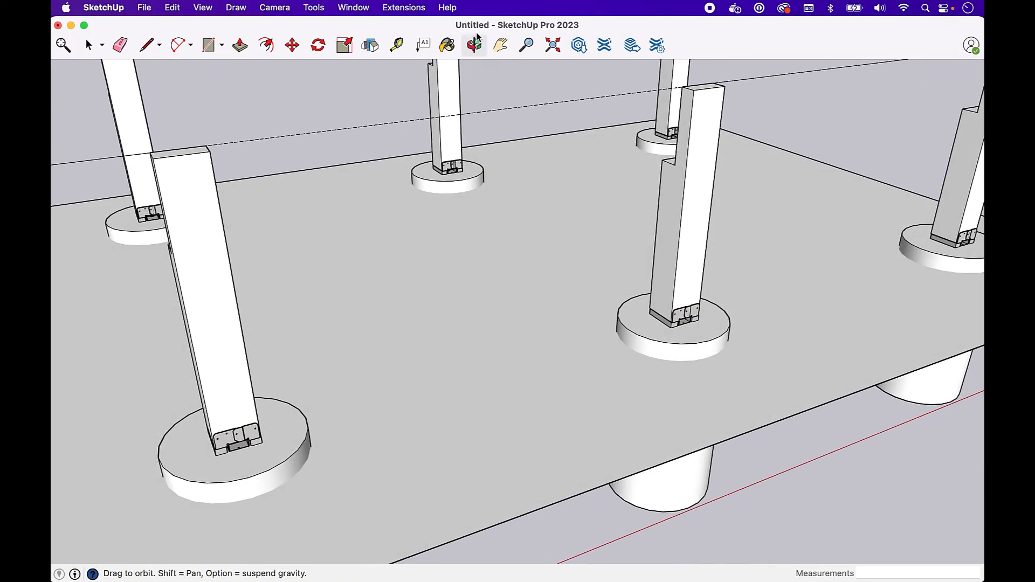
pyautogui.click(500, 45)
pyautogui.moveTo(409, 224); pyautogui.dragTo(442, 273)
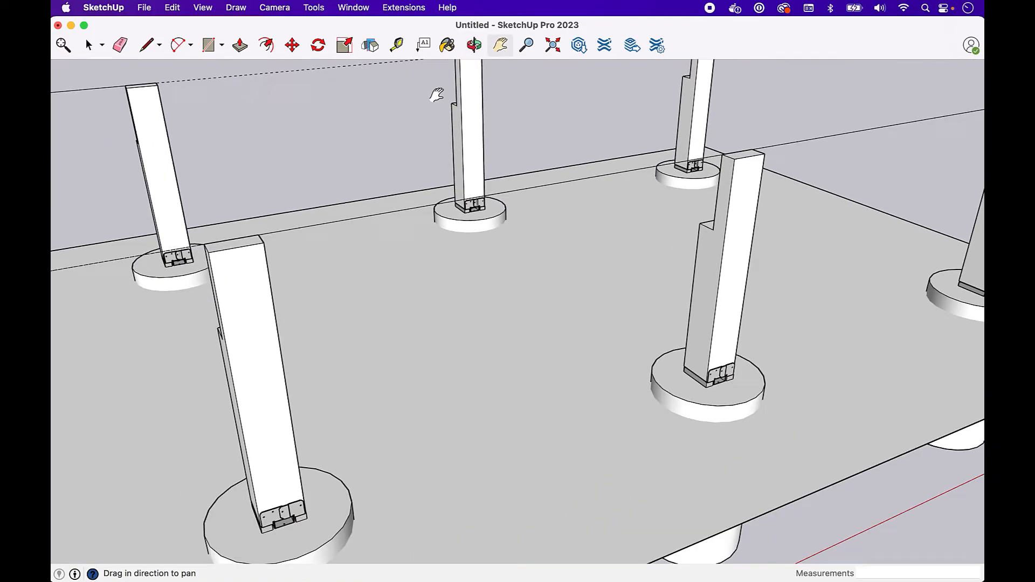
pyautogui.click(476, 46)
pyautogui.moveTo(480, 326); pyautogui.dragTo(571, 180)
pyautogui.click(500, 45)
pyautogui.press('space')
pyautogui.doubleClick(612, 101)
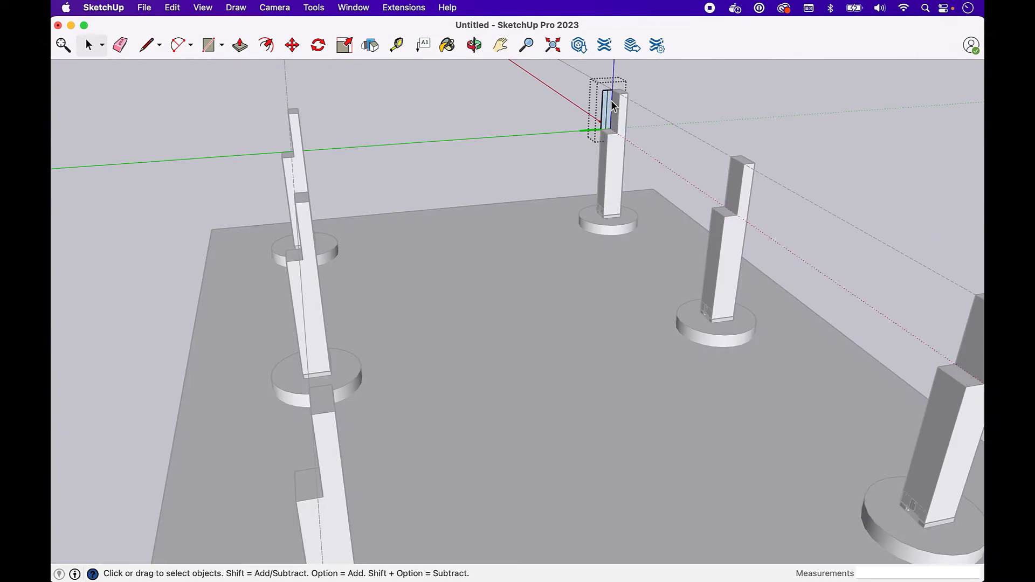
pyautogui.press('p')
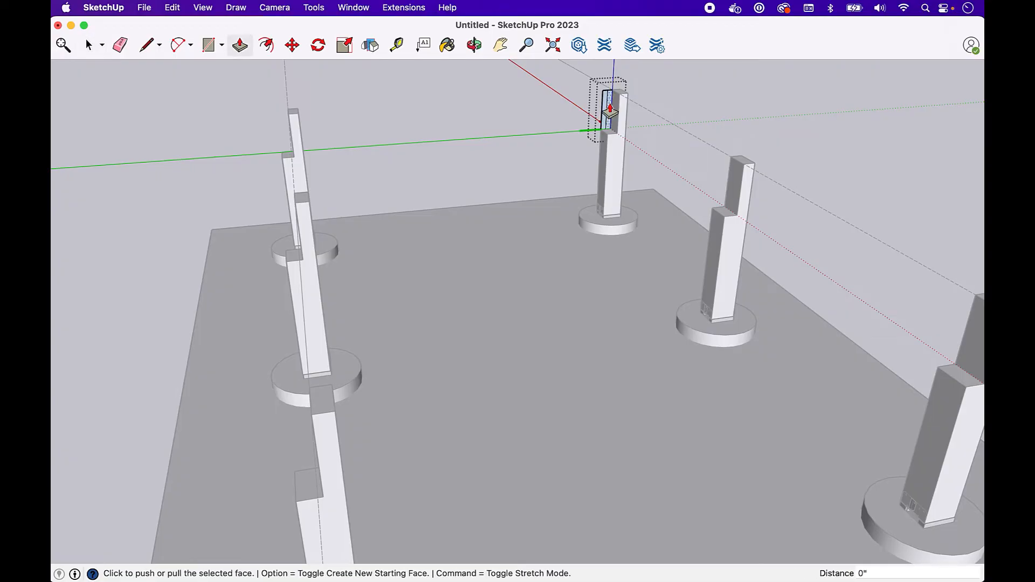
pyautogui.click(610, 111)
pyautogui.scroll(-1, 894, 322)
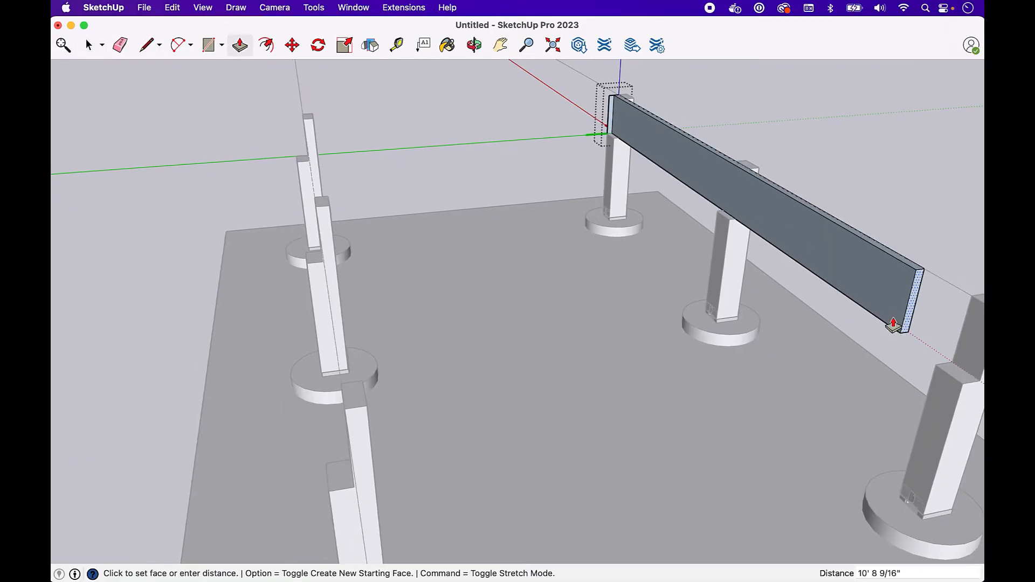
pyautogui.scroll(-2, 893, 322)
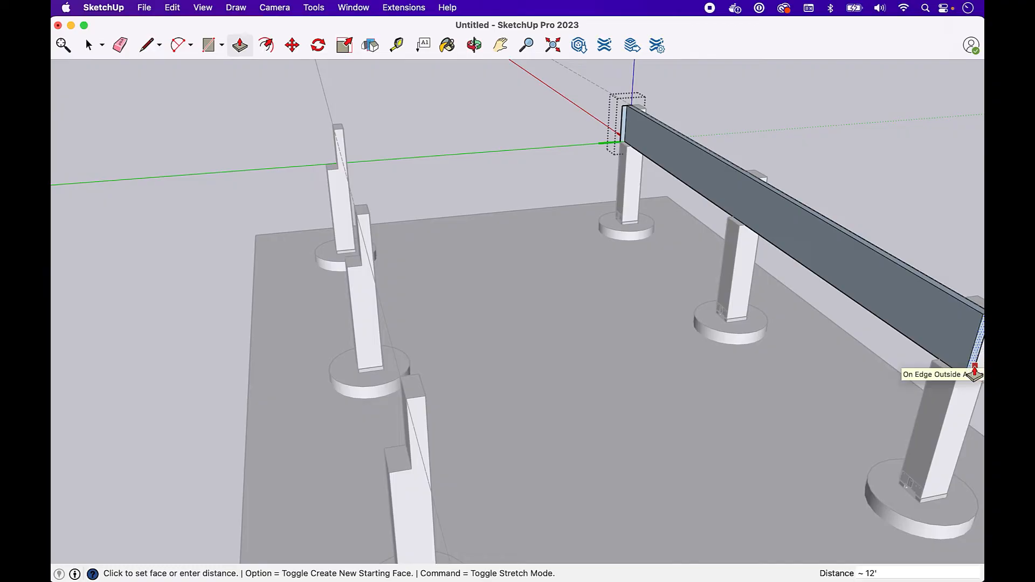
pyautogui.click(974, 372)
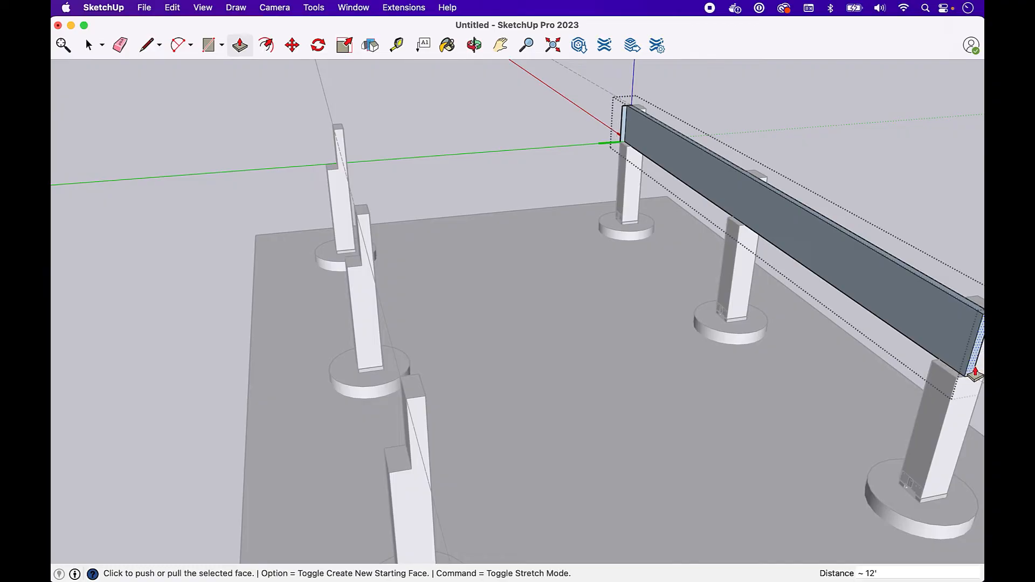
# Extrude the other half of the Drop Beam face about 12' to match the first half, and close the component.
pyautogui.click(625, 128)
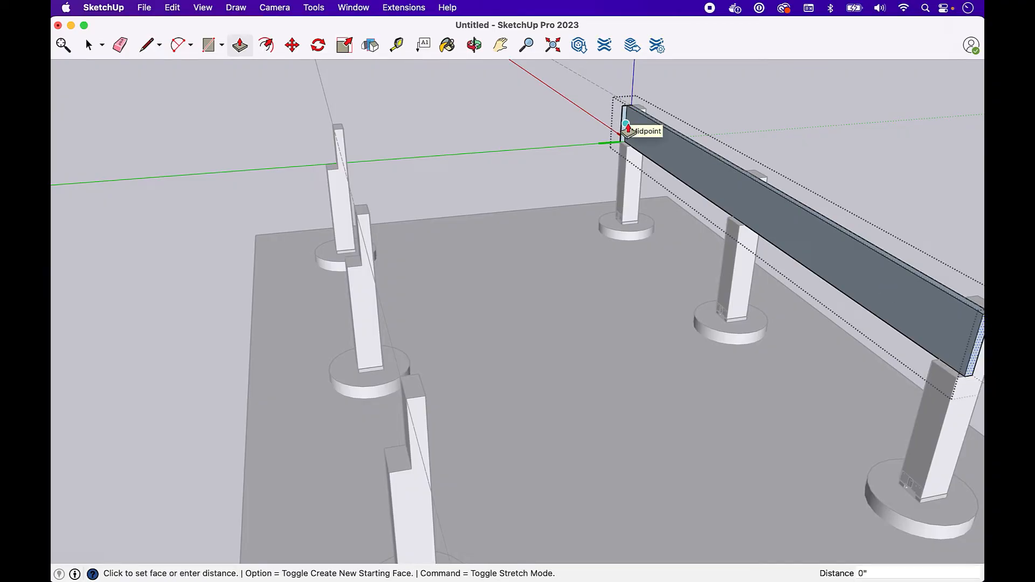
pyautogui.click(627, 126)
pyautogui.press('space')
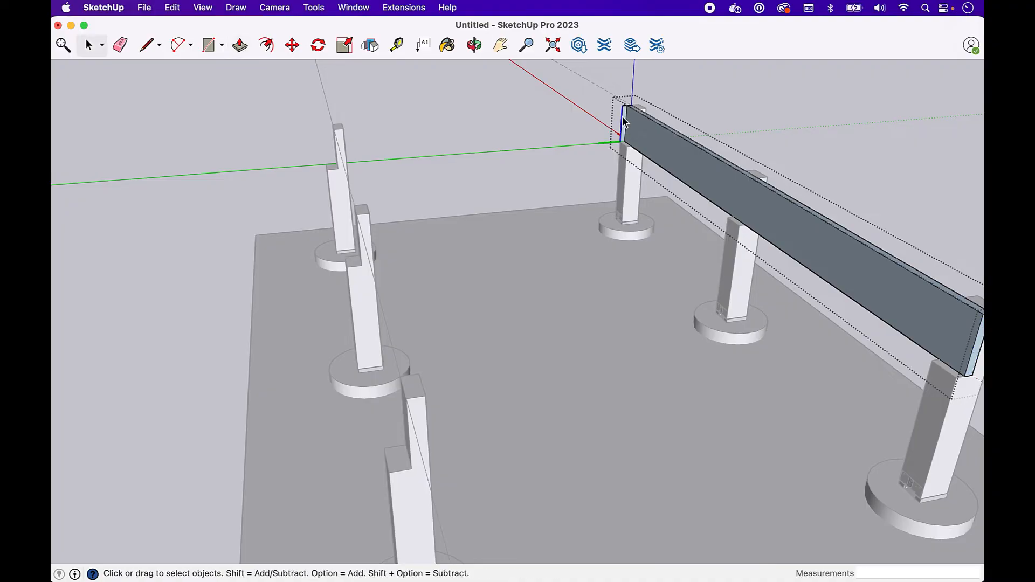
pyautogui.press('p')
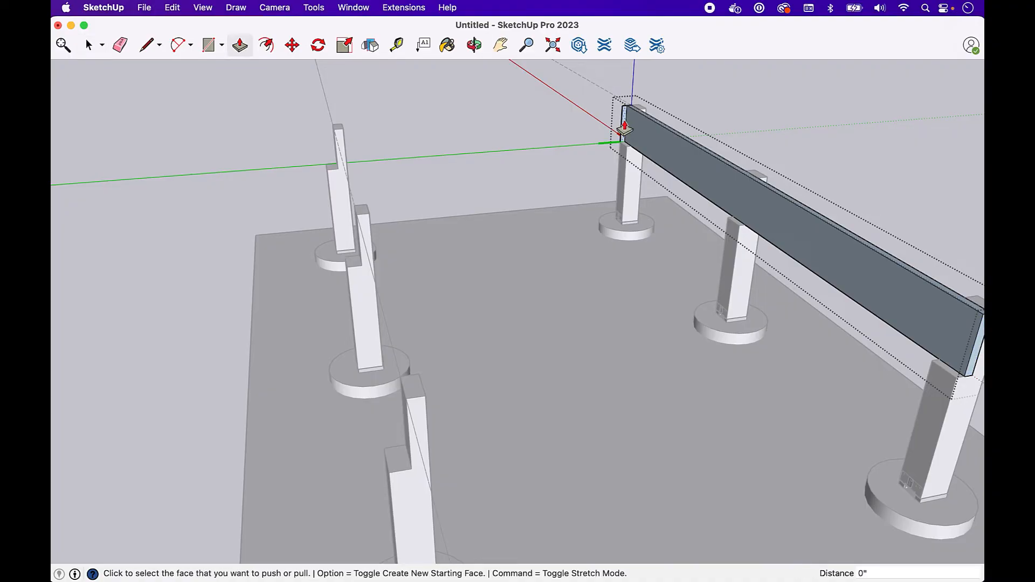
pyautogui.click(623, 120)
pyautogui.scroll(-5, 740, 212)
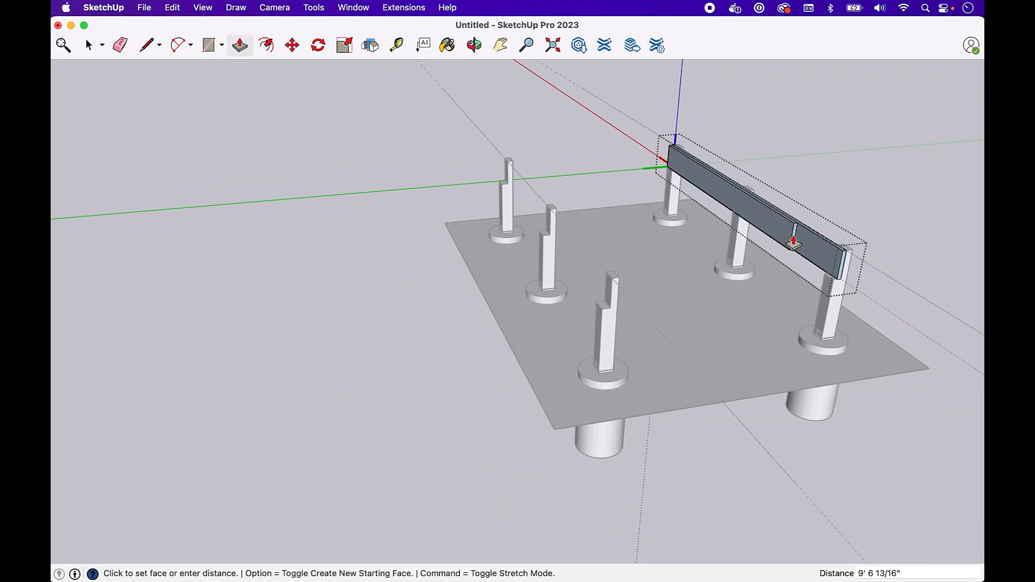
pyautogui.click(837, 276)
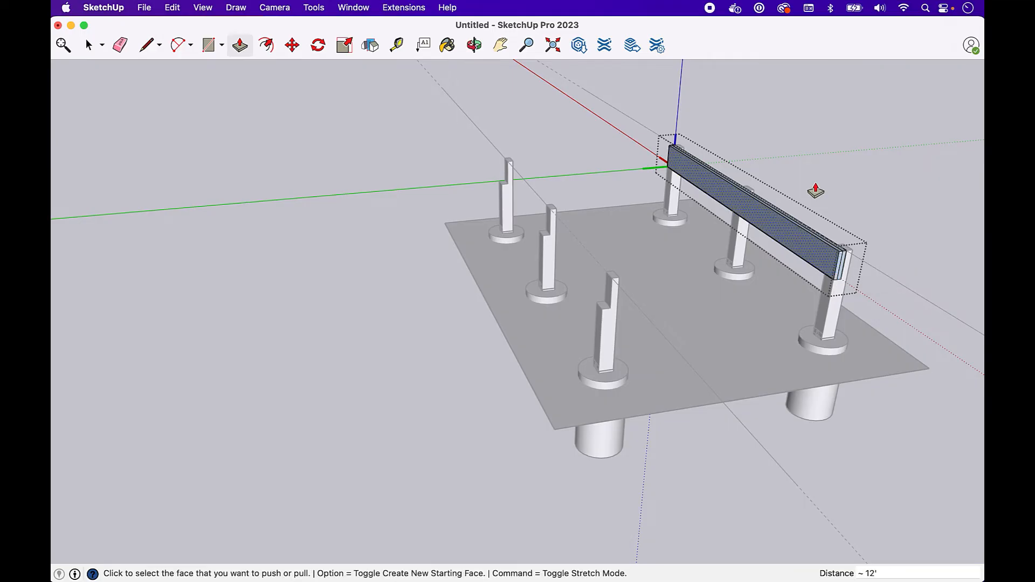
pyautogui.press('space')
pyautogui.click(803, 156)
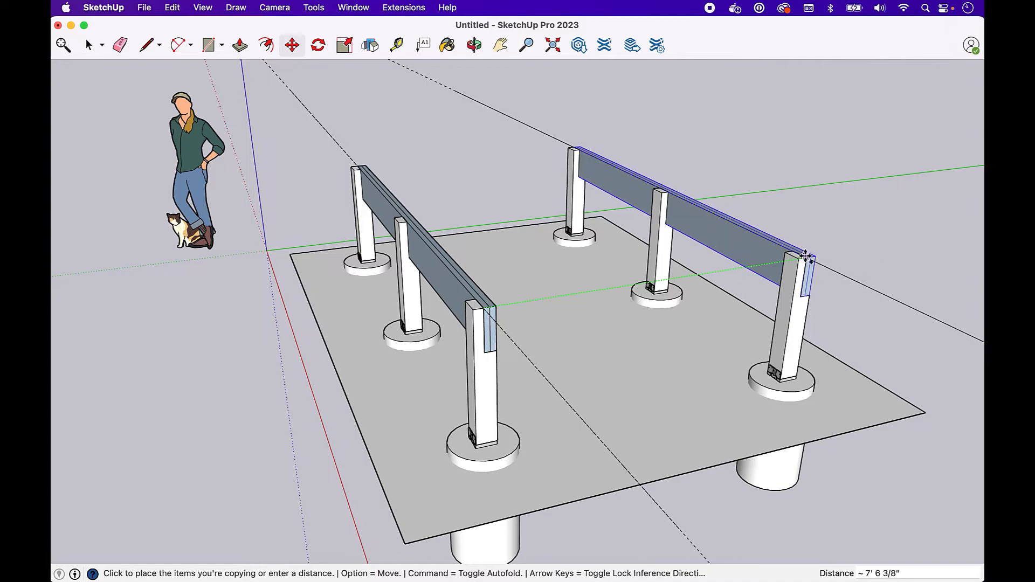
# Copy the Drop Beam about 7' 6 3/8" along the green axis into the notches of the opposite post row.
pyautogui.click(806, 257)
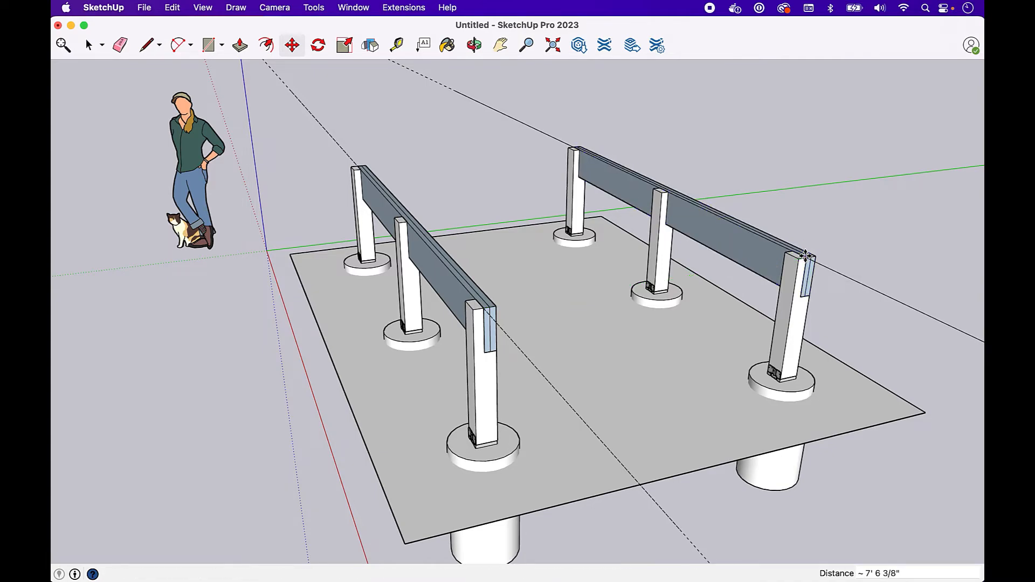
pyautogui.press('space')
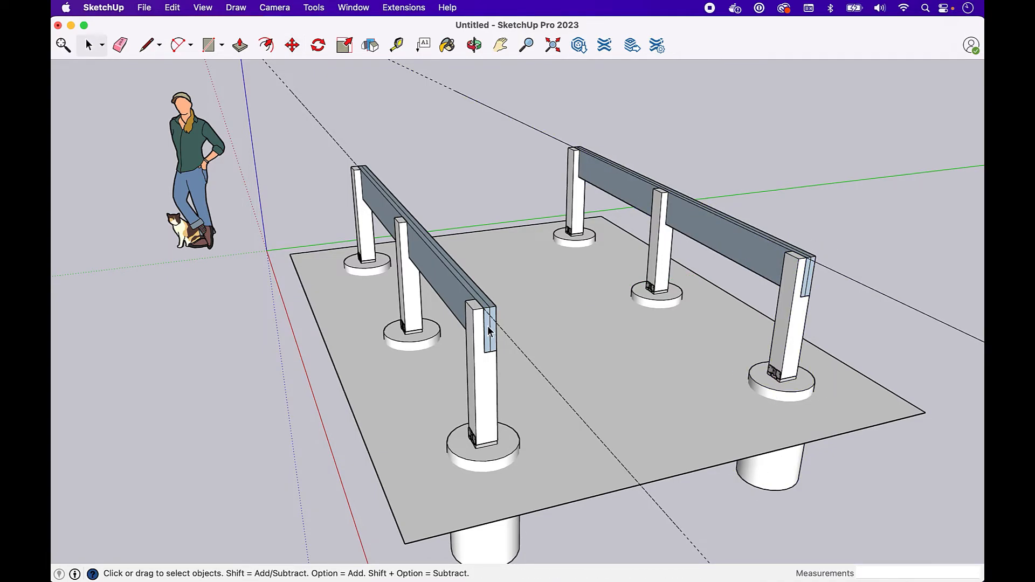
# Inside the Drop Beam component, extend both halves of the near end beyond the corner post by the same distance.
pyautogui.doubleClick(490, 330)
pyautogui.press('p')
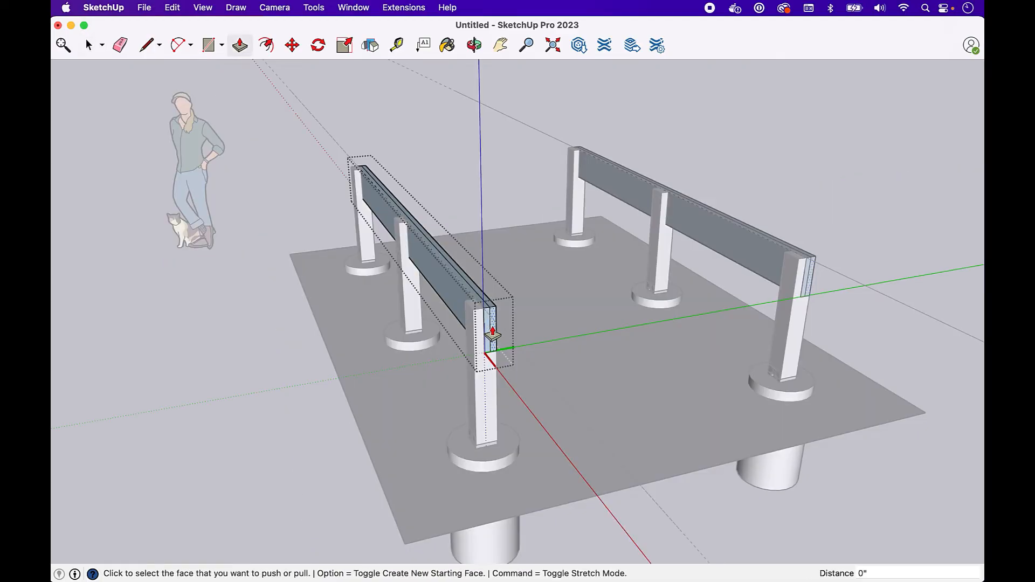
pyautogui.doubleClick(491, 335)
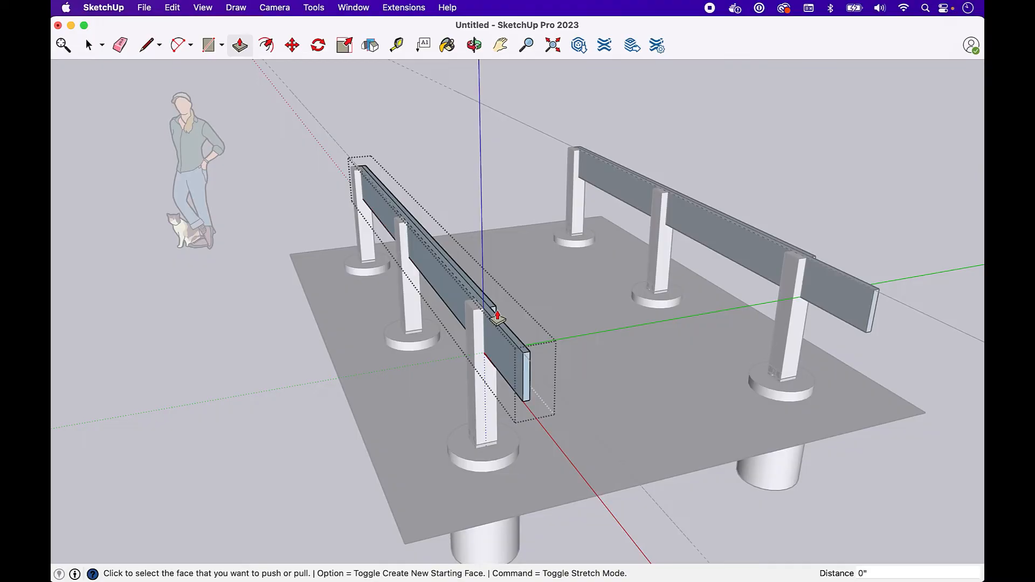
pyautogui.scroll(5, 497, 318)
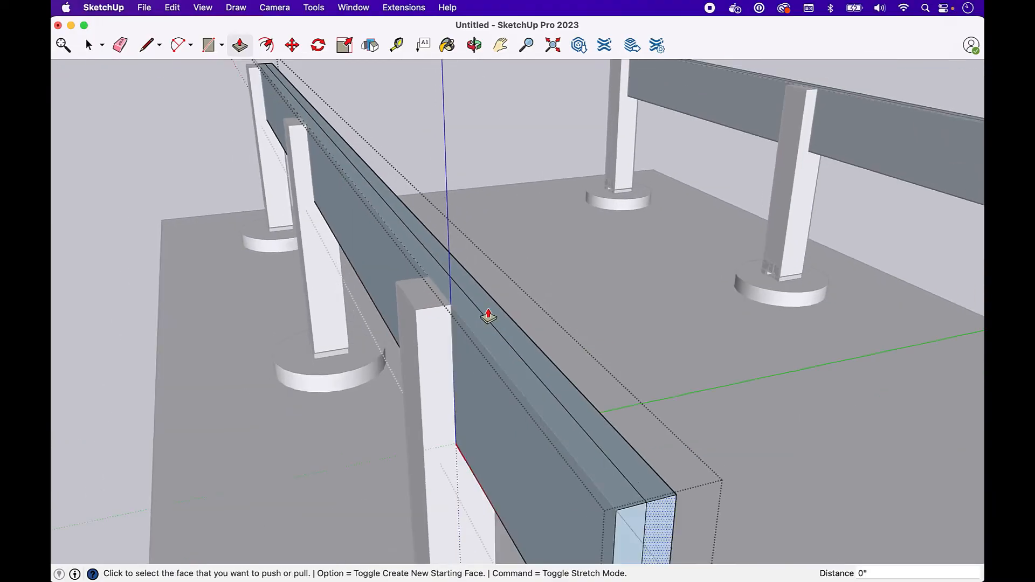
pyautogui.scroll(-8, 488, 317)
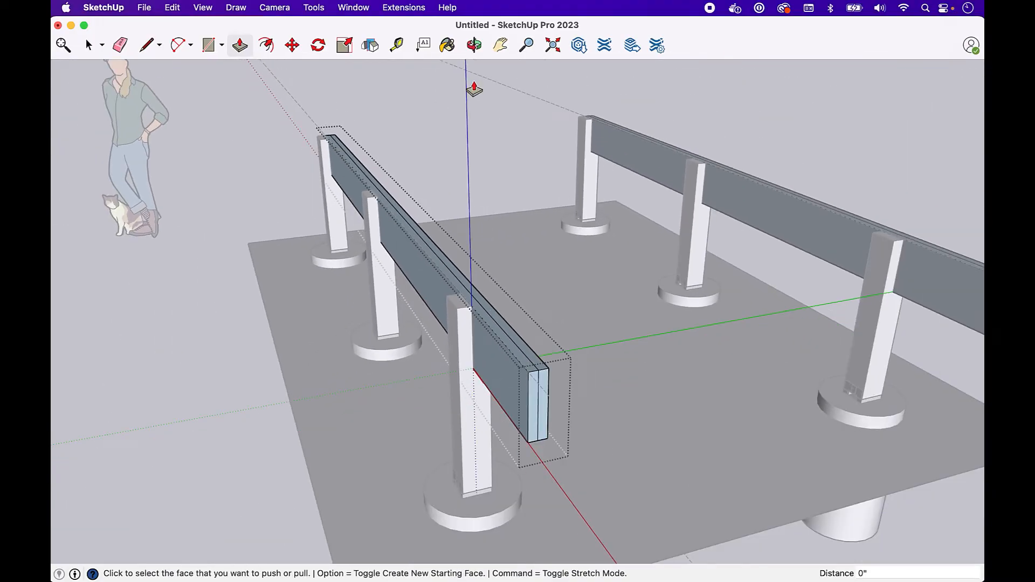
# Extend both halves of the Drop Beam's opposite end past its corner post by the same overhang, and close the component.
pyautogui.click(474, 45)
pyautogui.moveTo(527, 277)
pyautogui.mouseDown()
pyautogui.moveTo(580, 290)
pyautogui.moveTo(543, 402)
pyautogui.moveTo(732, 394)
pyautogui.mouseUp()
pyautogui.press('p')
pyautogui.click(673, 309)
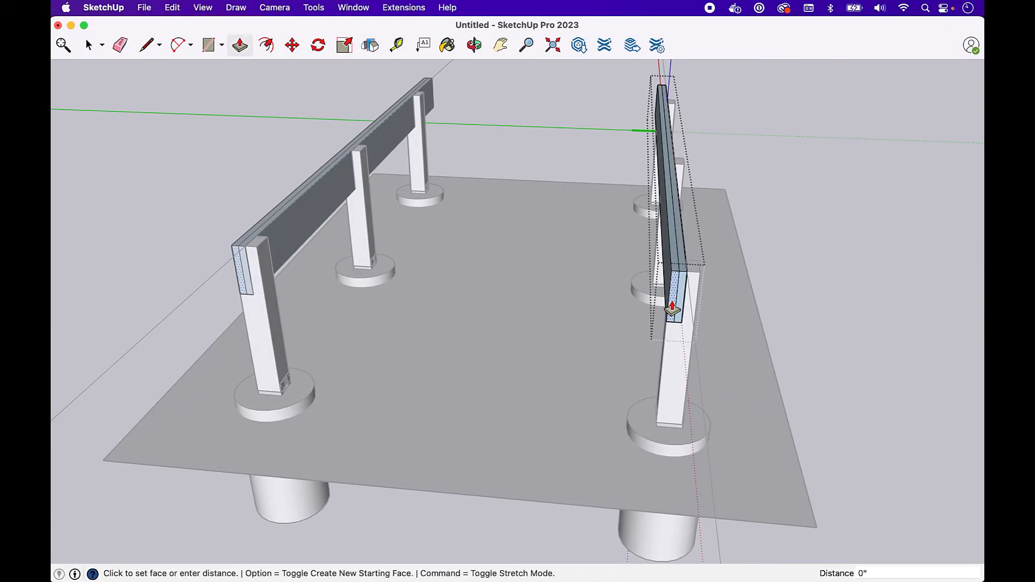
pyautogui.click(672, 309)
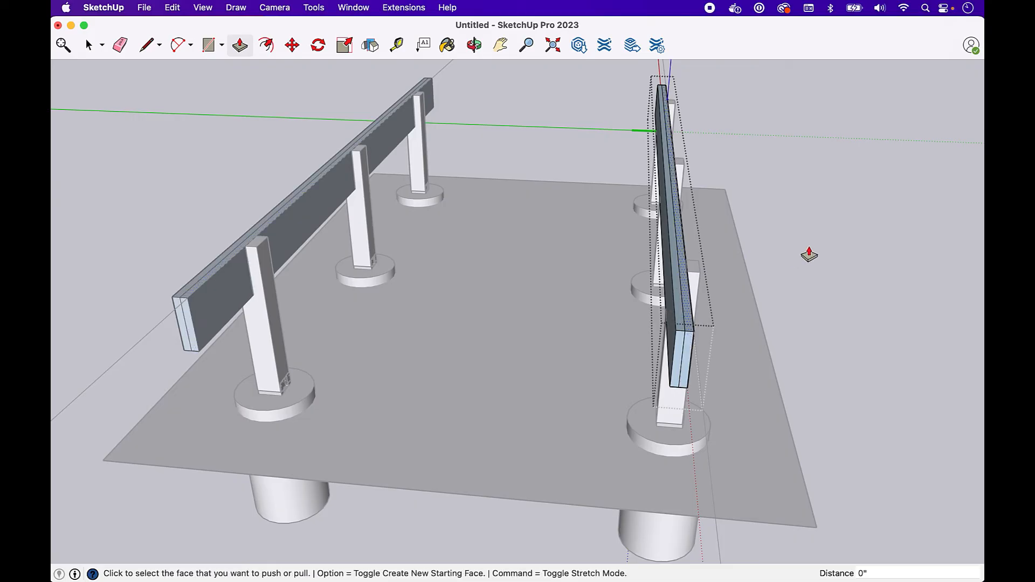
pyautogui.press('space')
pyautogui.click(816, 252)
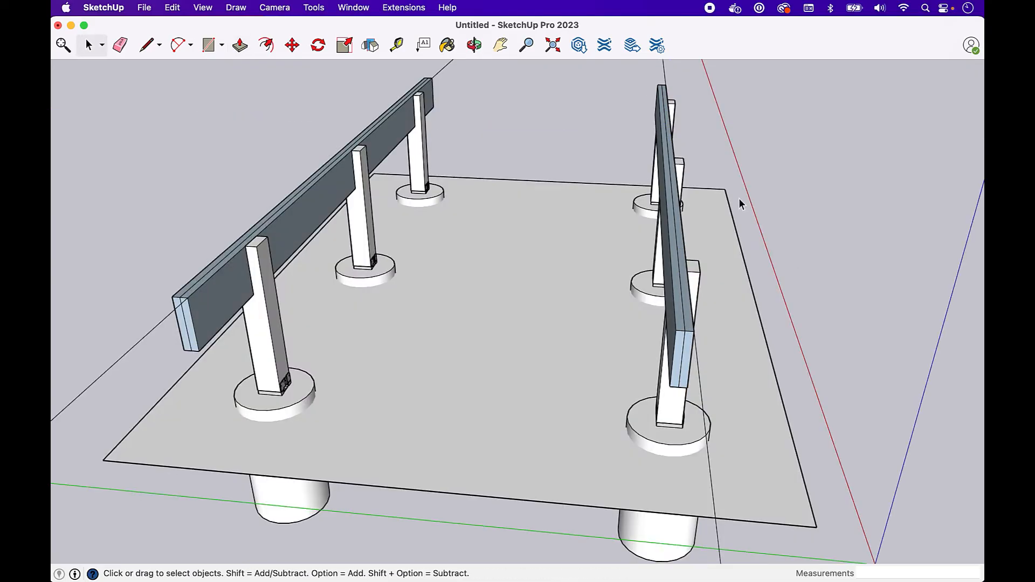
# Delete all the guides in the model.
pyautogui.click(474, 46)
pyautogui.moveTo(608, 247); pyautogui.dragTo(596, 330)
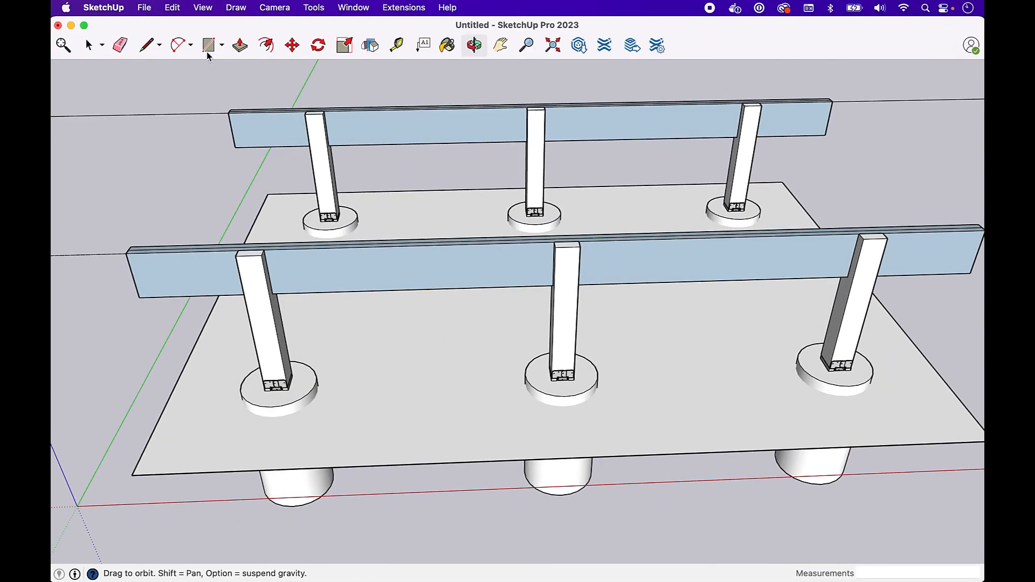
pyautogui.click(172, 7)
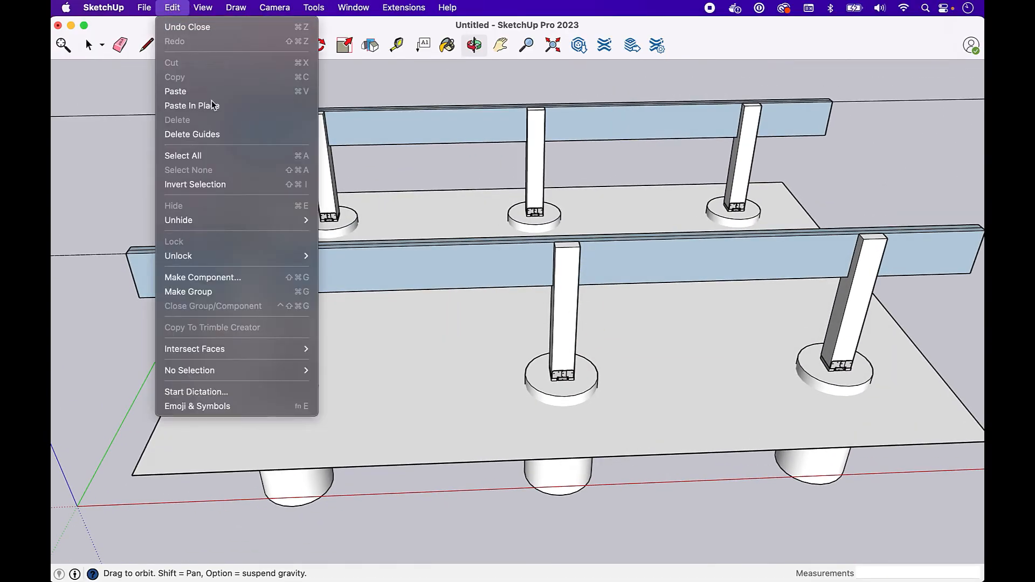
pyautogui.click(212, 134)
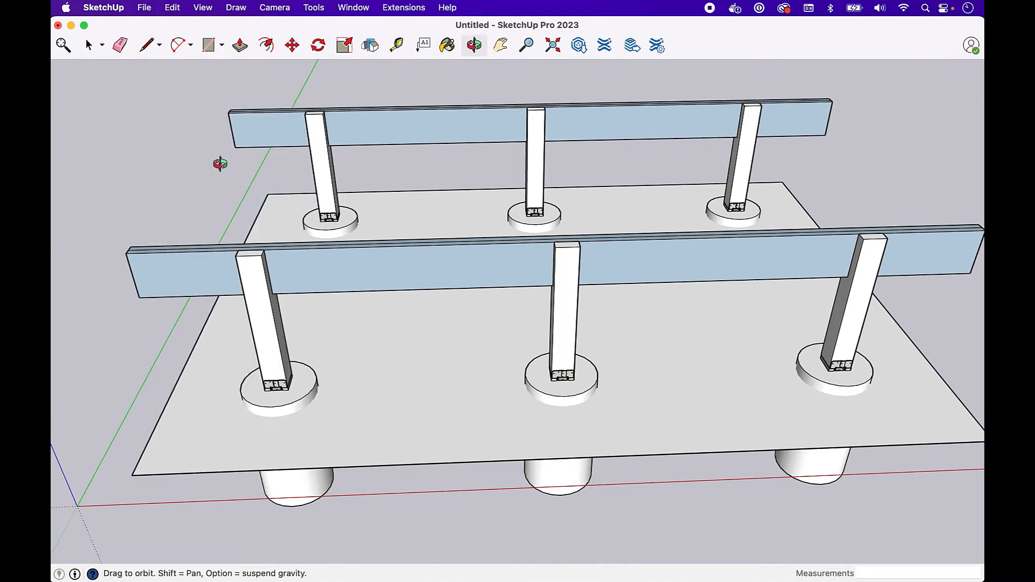
# Try to draw a circle with a radius of .25 near the top of the corner post's outer face, inside the Footer component.
pyautogui.press('space')
pyautogui.doubleClick(253, 283)
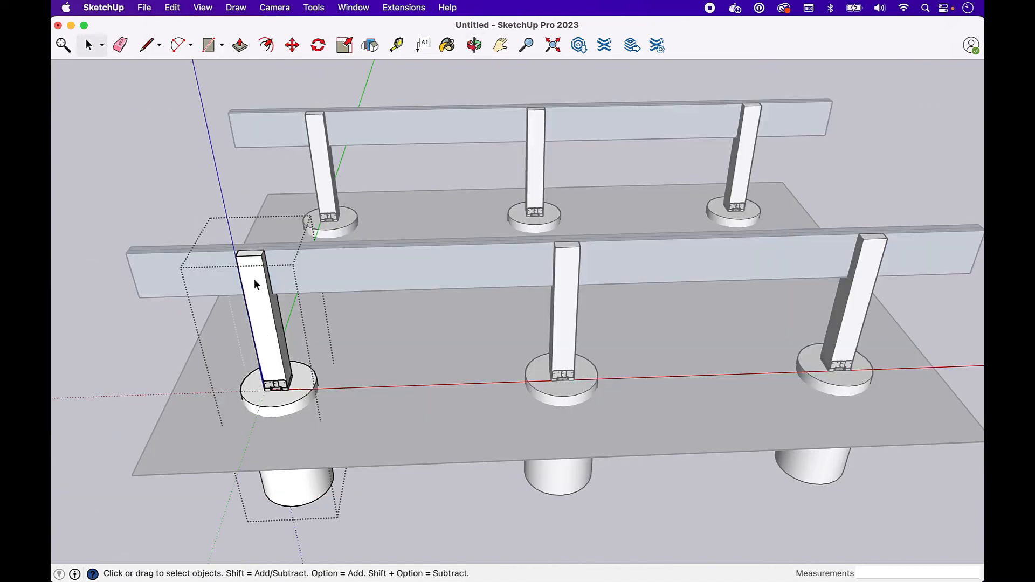
pyautogui.scroll(5, 254, 279)
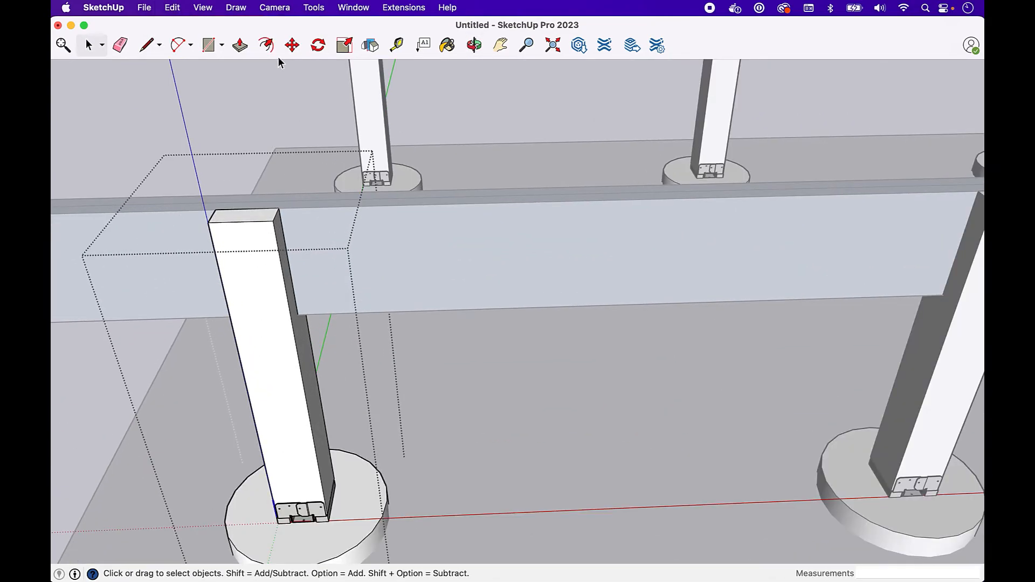
pyautogui.click(213, 46)
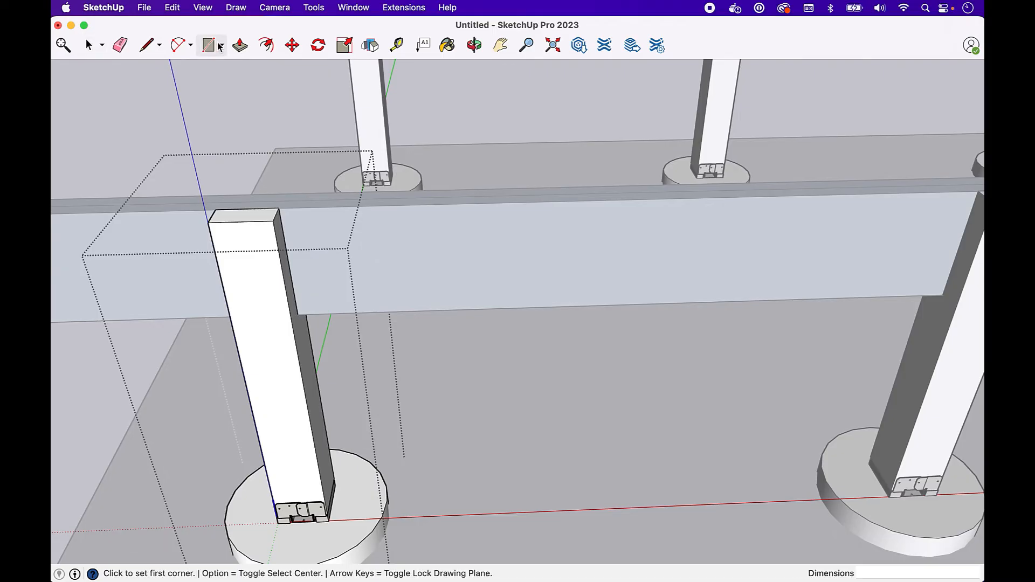
pyautogui.click(221, 46)
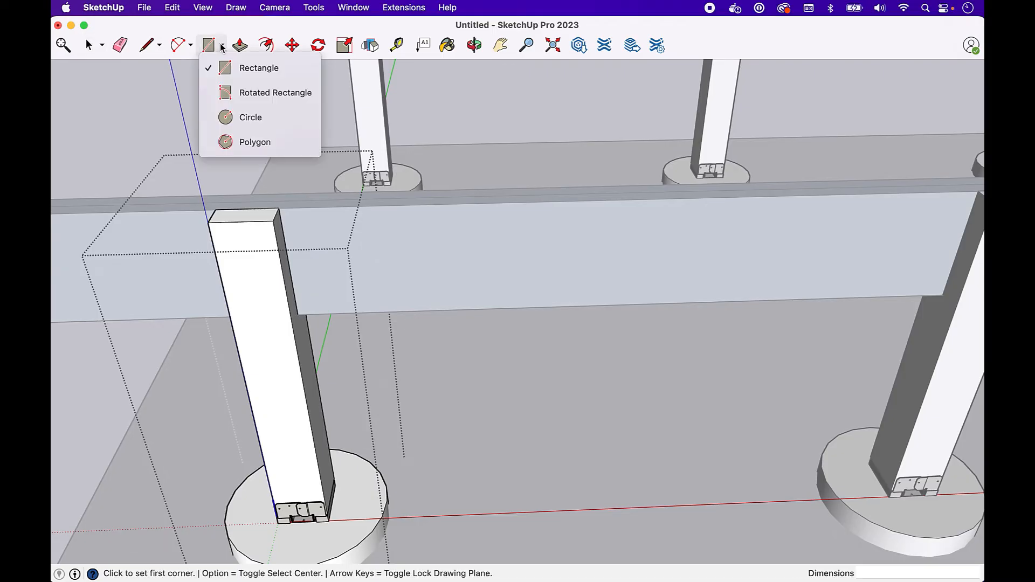
pyautogui.click(245, 117)
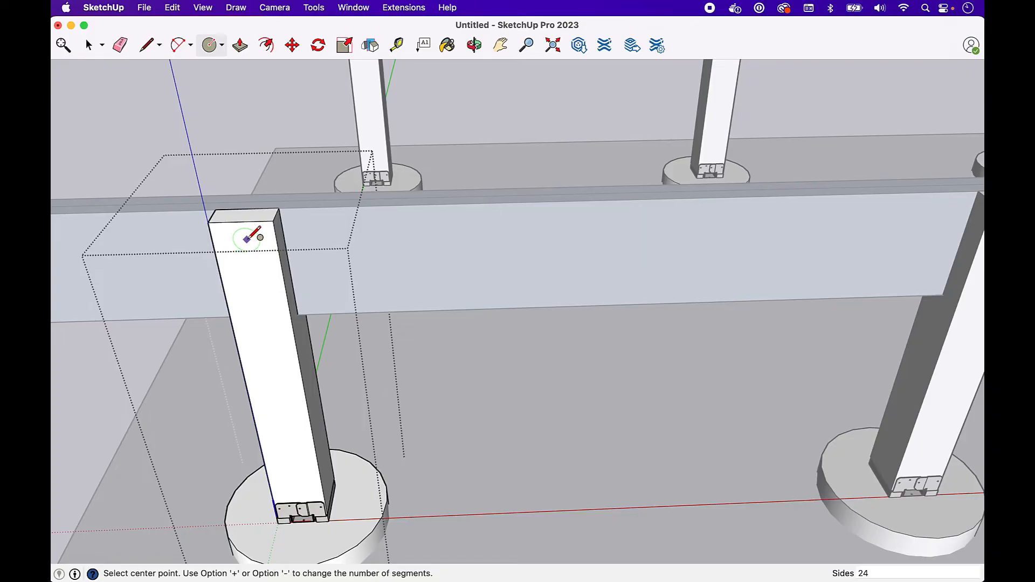
pyautogui.click(246, 240)
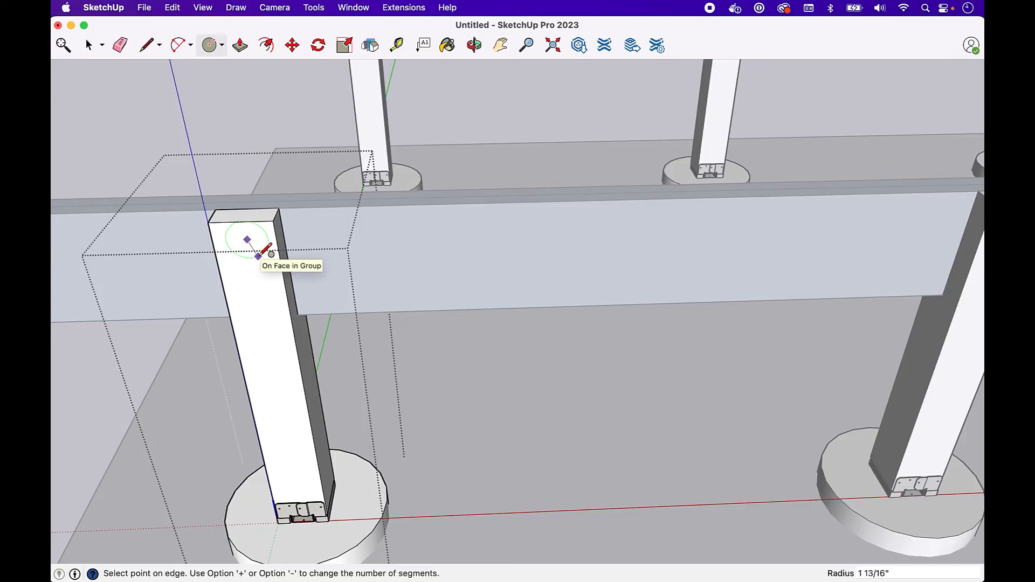
pyautogui.press('Escape')
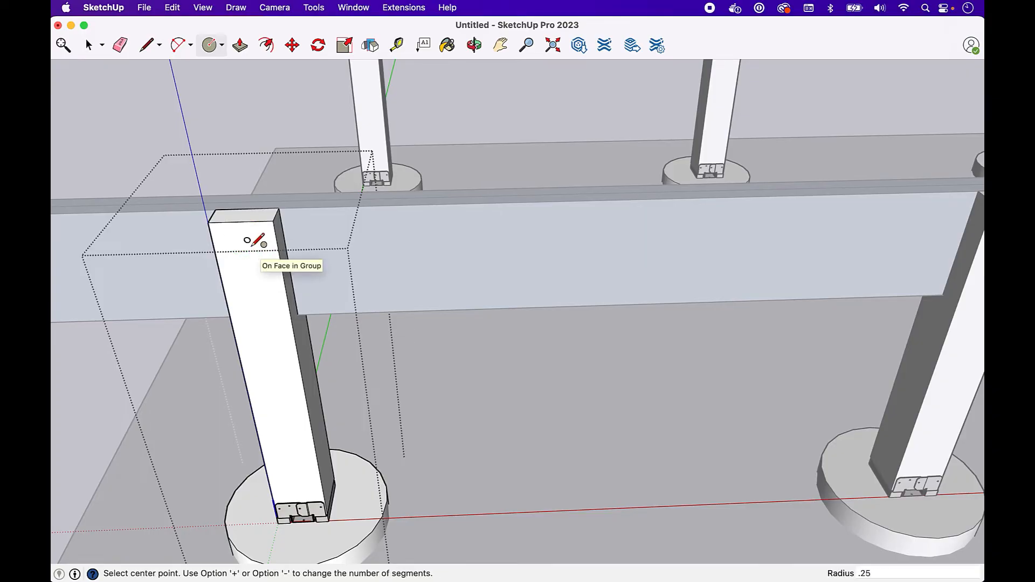
pyautogui.press('space')
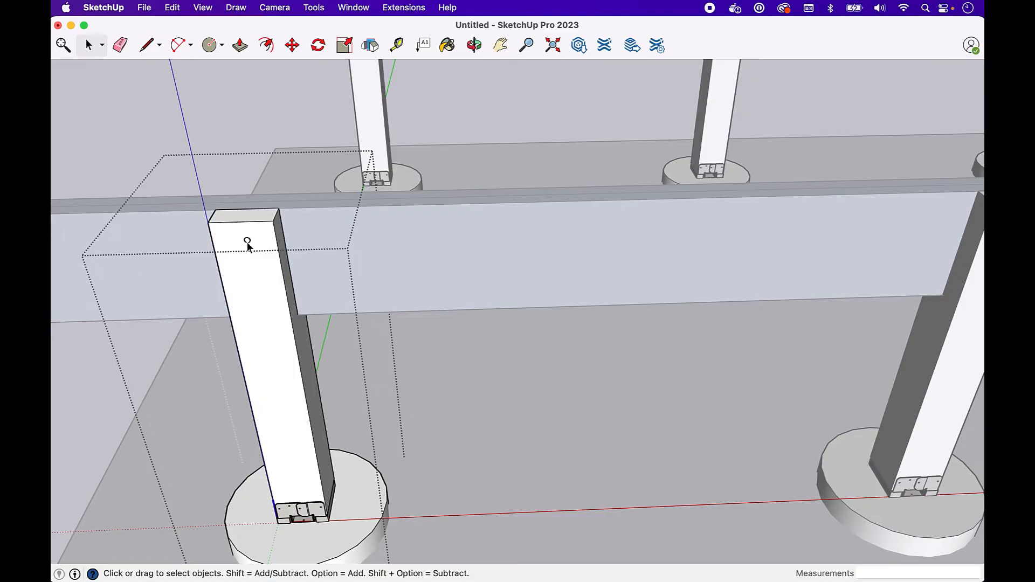
pyautogui.click(231, 101)
pyautogui.scroll(-5, 230, 101)
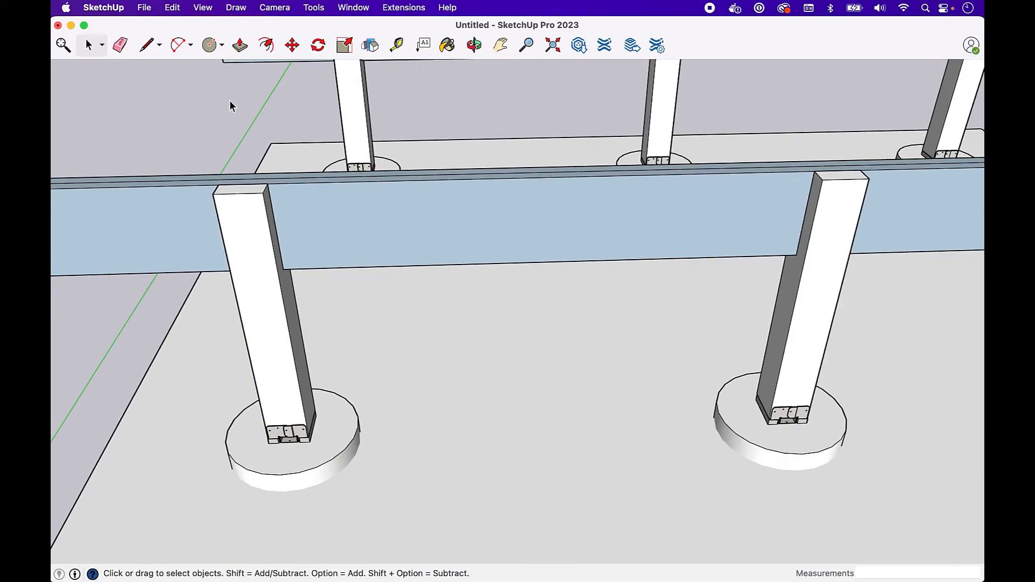
# Draw an upright 1.5 by 7.5 inch rectangle on top of the near Drop Beam's outer end corner, perpendicular to the green axis.
pyautogui.click(503, 56)
pyautogui.scroll(-2, 549, 164)
pyautogui.rightClick(549, 164)
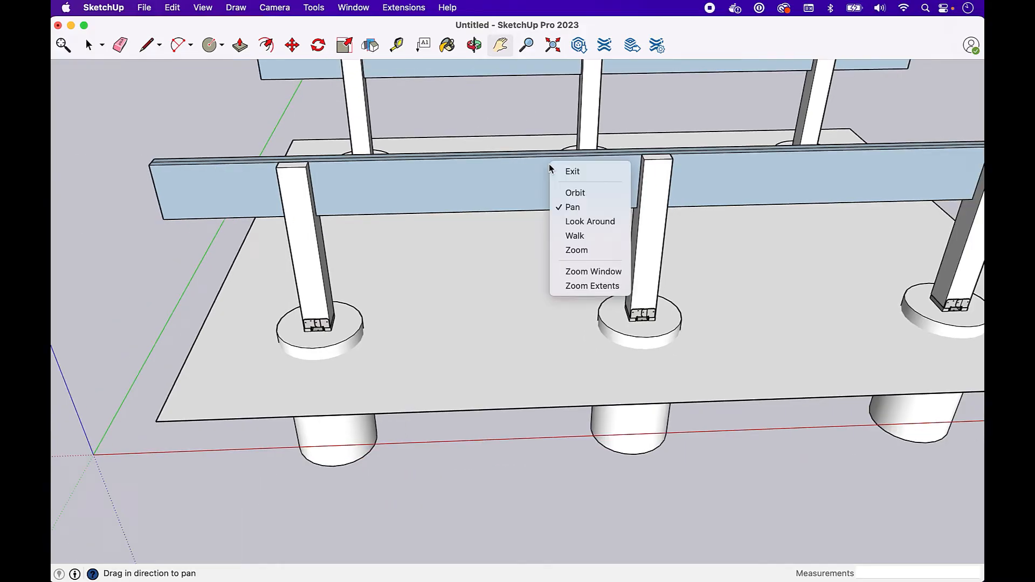
pyautogui.click(483, 119)
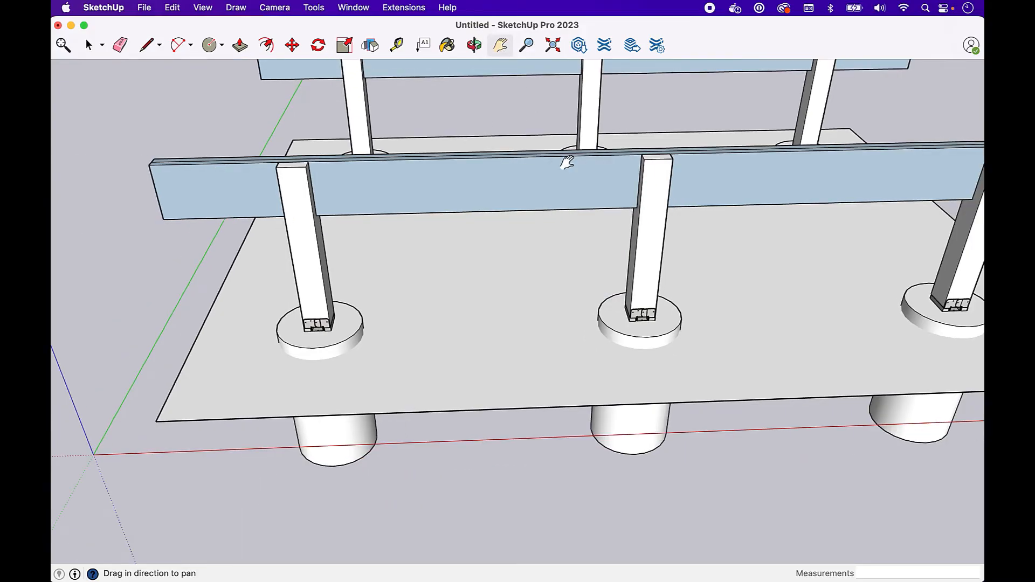
pyautogui.moveTo(564, 161); pyautogui.dragTo(526, 279)
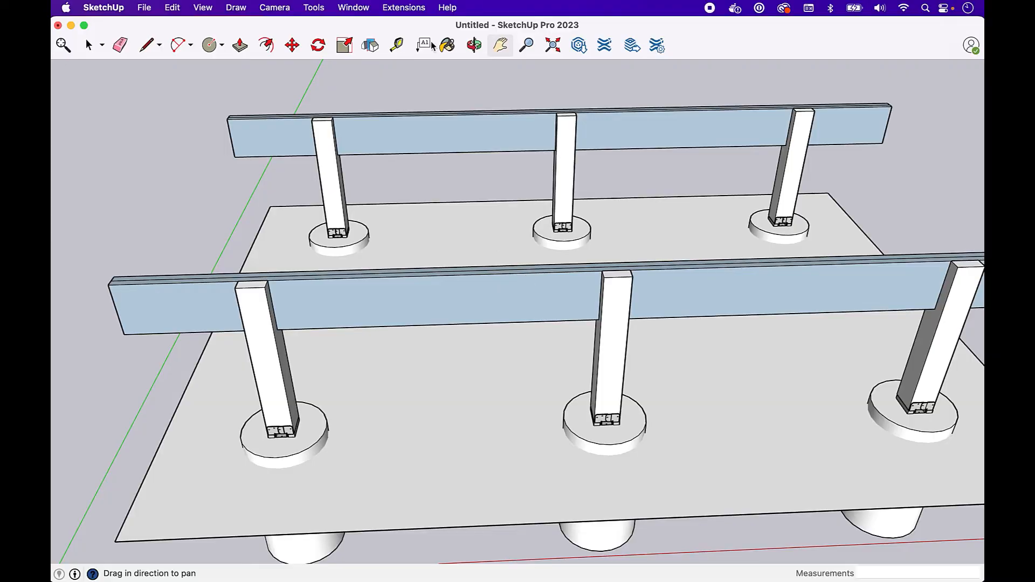
pyautogui.click(474, 46)
pyautogui.moveTo(452, 173); pyautogui.dragTo(492, 148)
pyautogui.moveTo(207, 311); pyautogui.dragTo(210, 304)
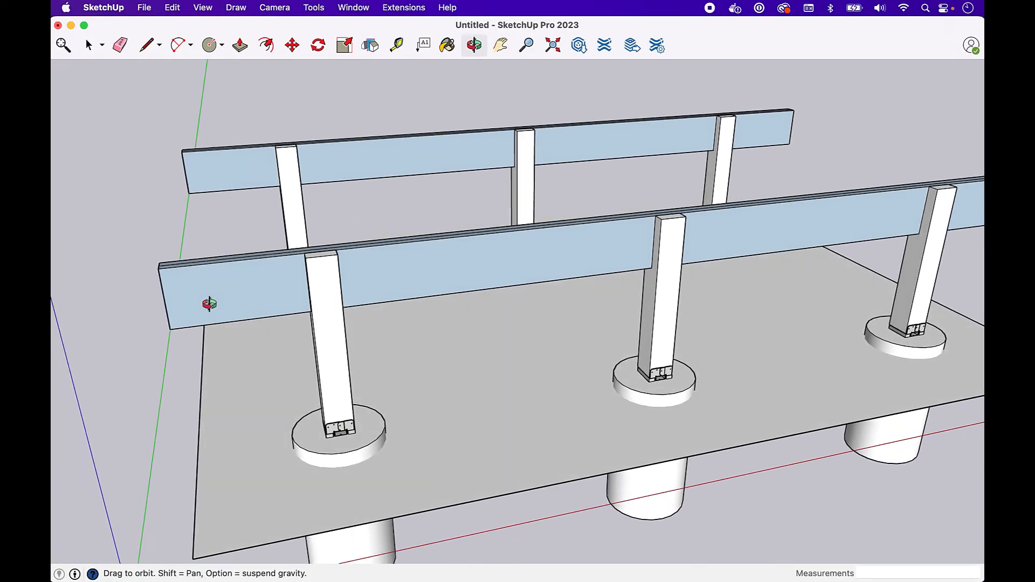
pyautogui.press('r')
pyautogui.click(158, 268)
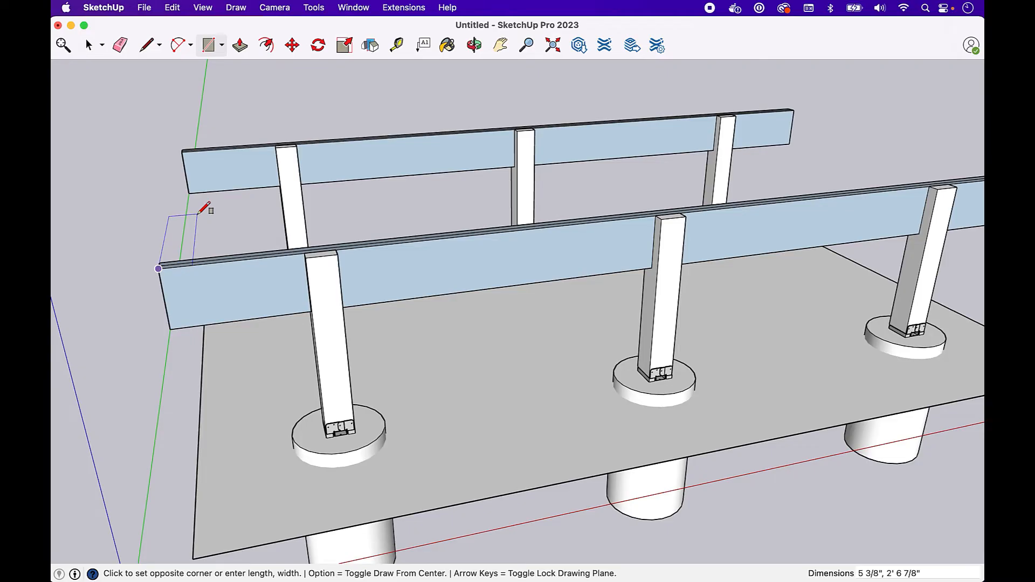
pyautogui.press('Left')
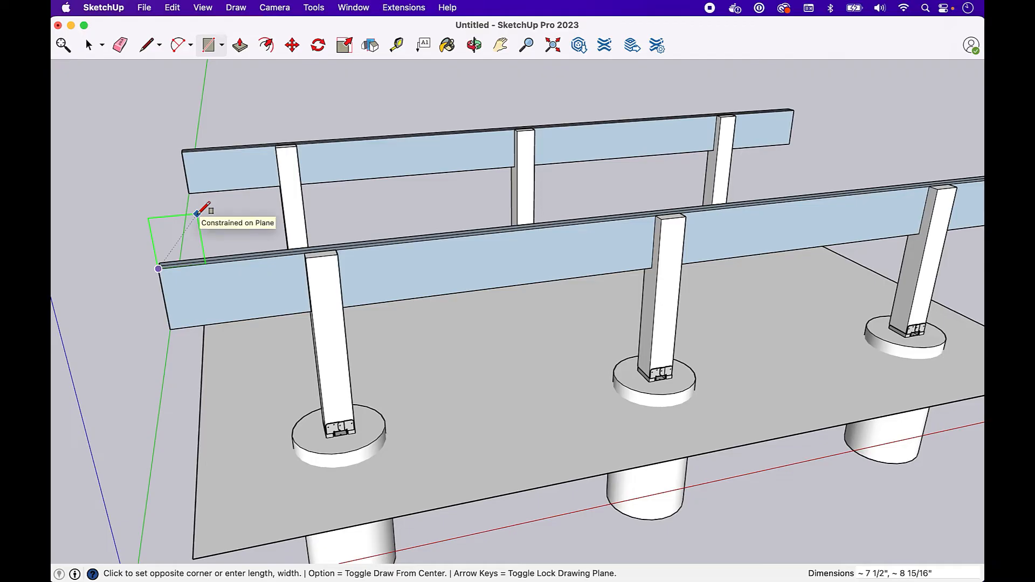
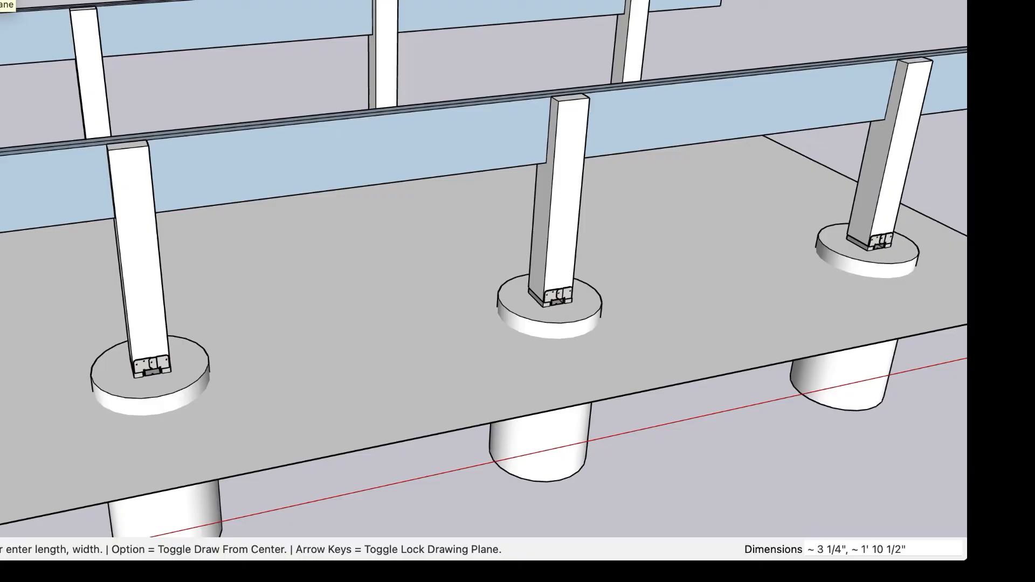
pyautogui.write('1')
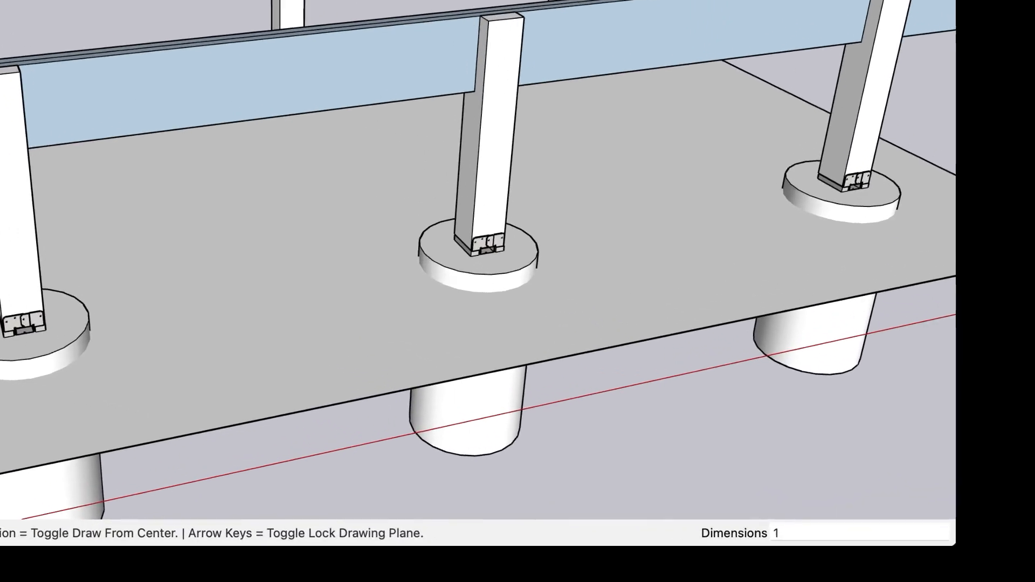
pyautogui.write('.5,7.5')
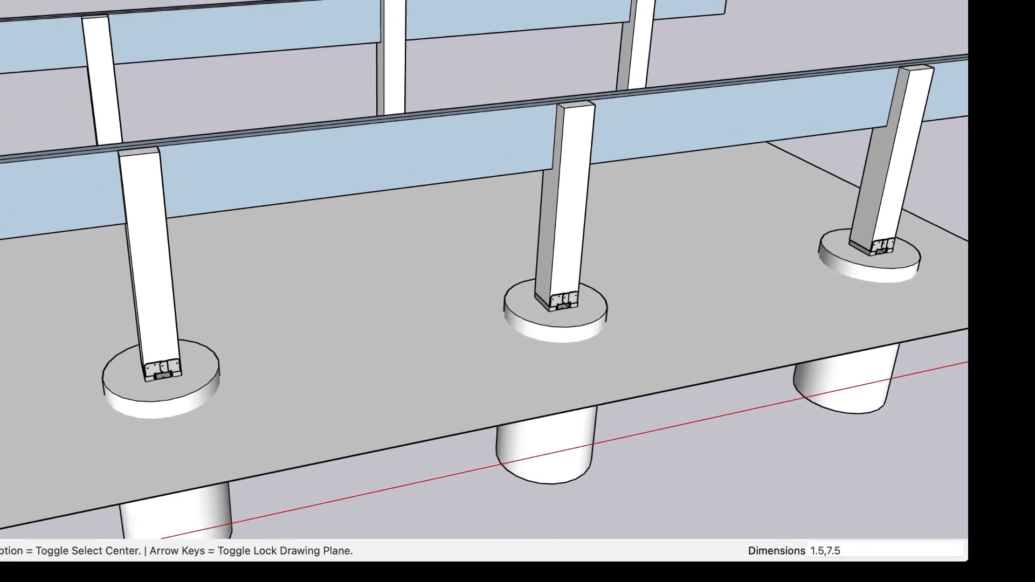
pyautogui.press('space')
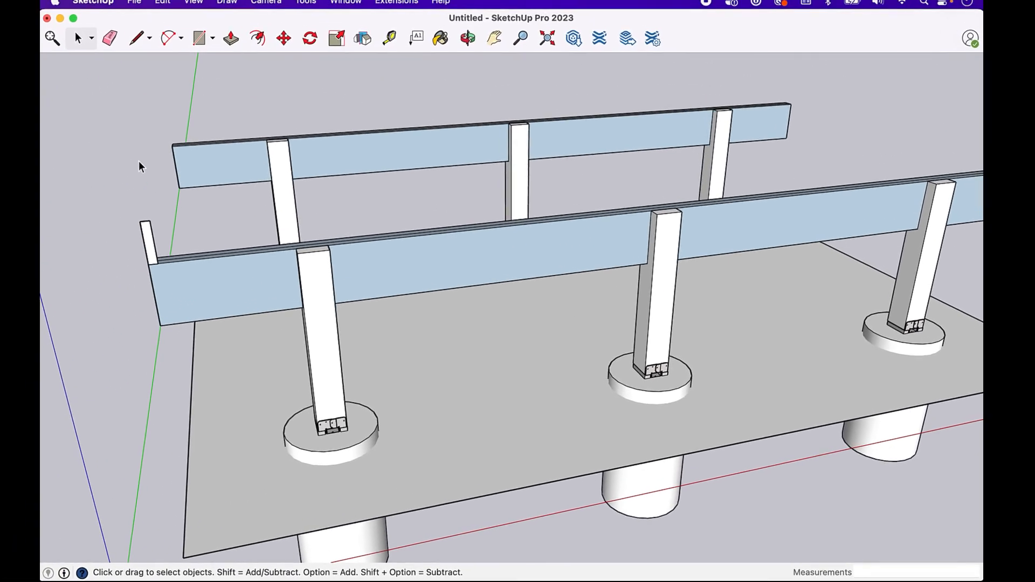
# Turn the upright rectangle into a component named 2x8 Joist.
pyautogui.moveTo(199, 69); pyautogui.dragTo(360, 270, button='middle')
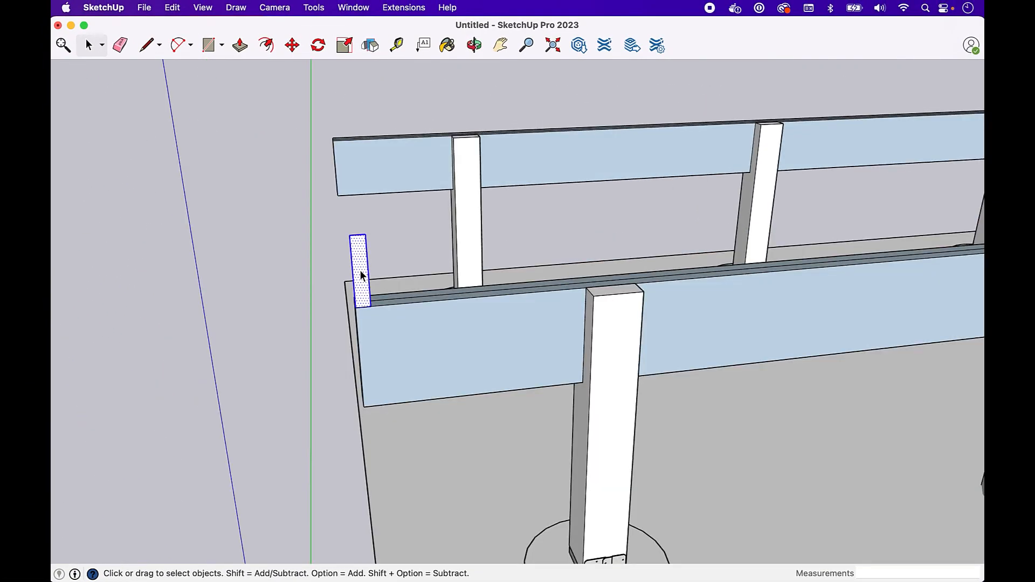
pyautogui.rightClick(361, 271)
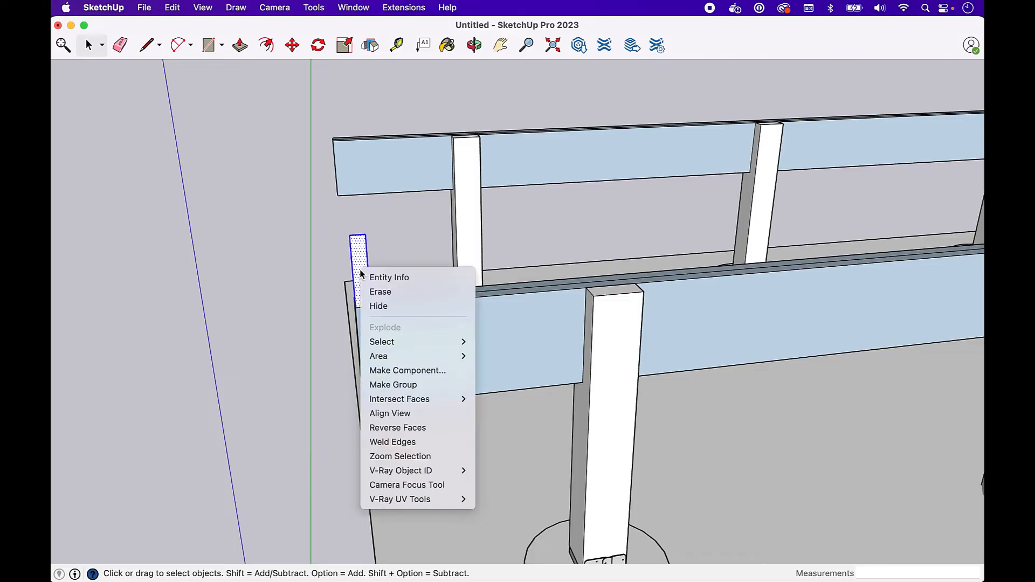
pyautogui.click(412, 370)
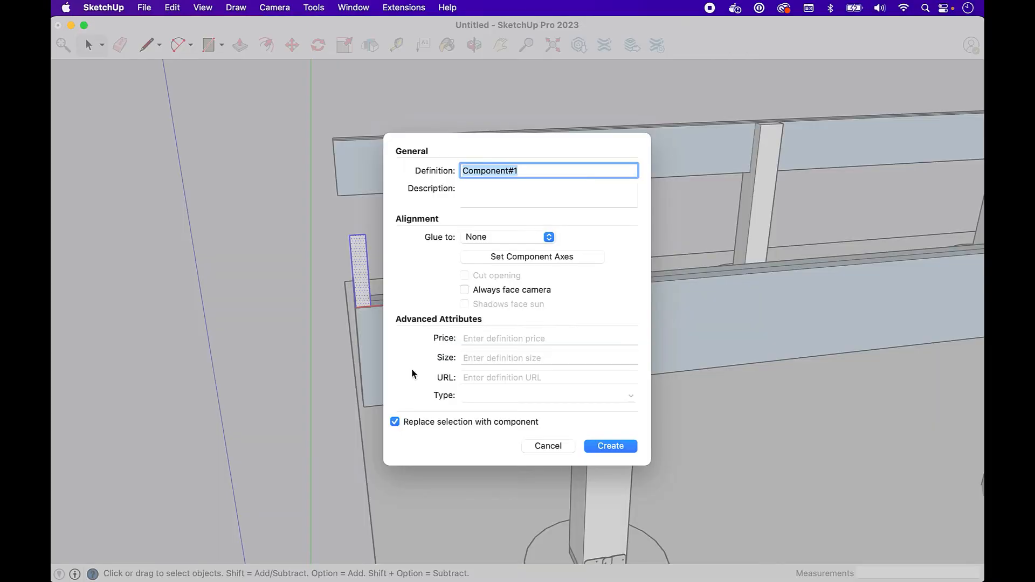
pyautogui.write('2x8 Joist')
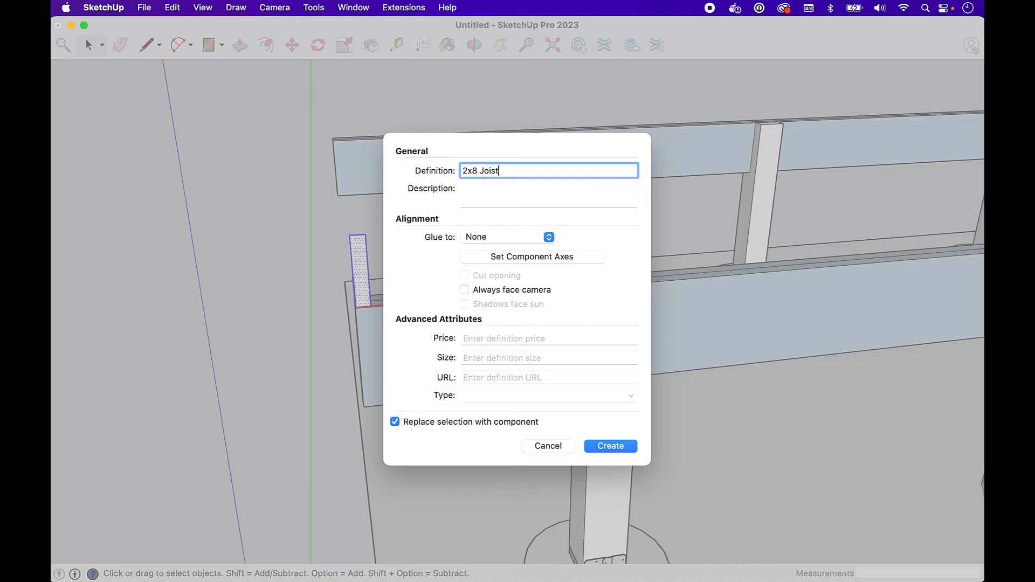
pyautogui.press('Return')
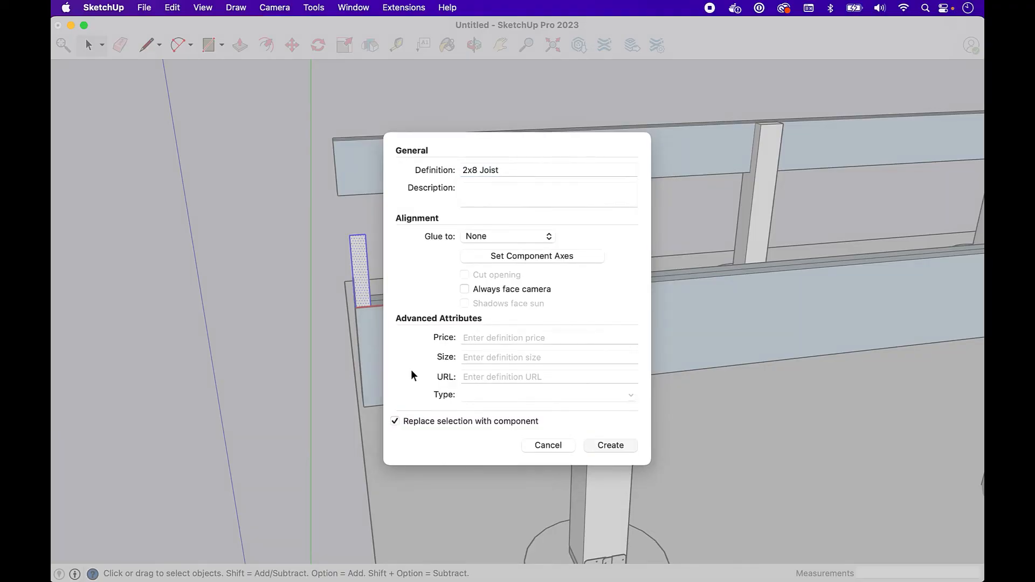
# Inside the 2x8 Joist component, extrude the profile across to the outer edge of the opposite Drop Beam, and close the component.
pyautogui.press('t')
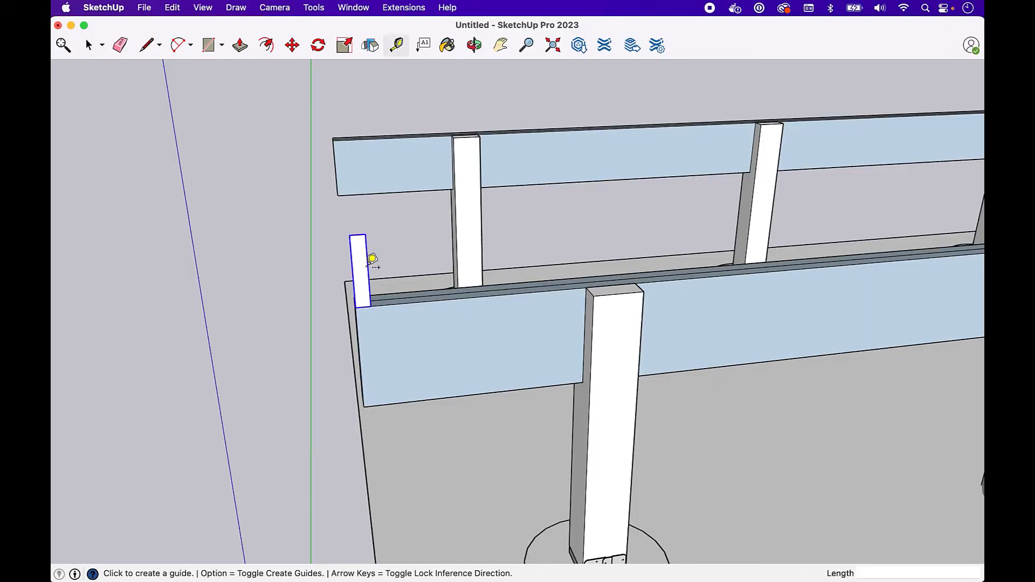
pyautogui.click(474, 45)
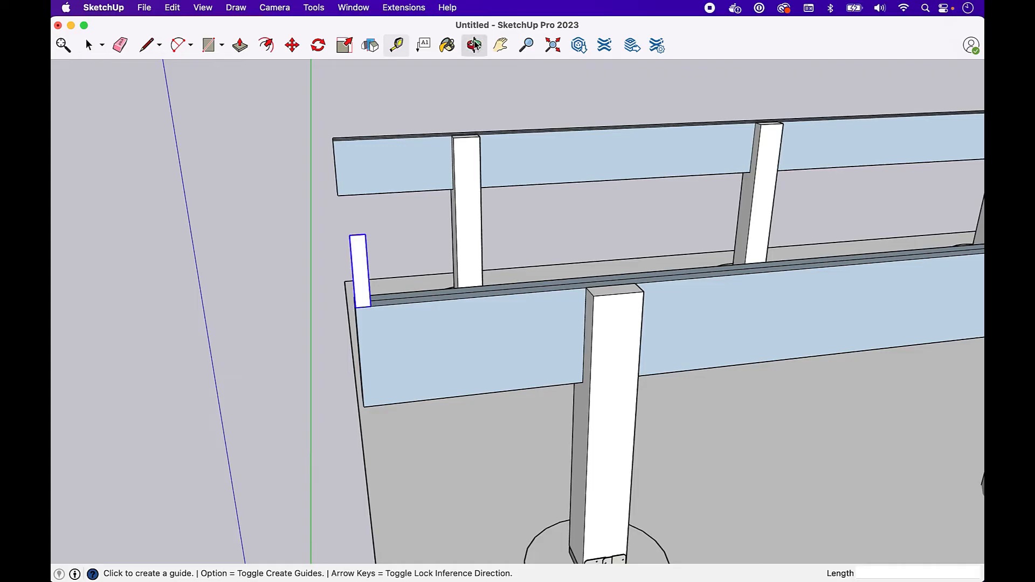
pyautogui.moveTo(350, 224); pyautogui.dragTo(768, 278)
pyautogui.scroll(-6, 767, 279)
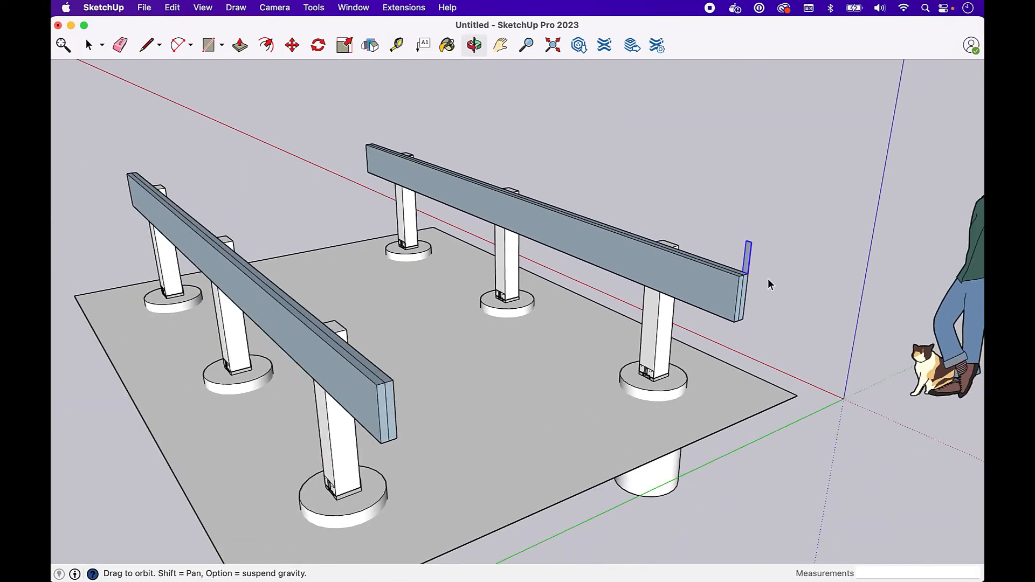
pyautogui.press('space')
pyautogui.doubleClick(749, 261)
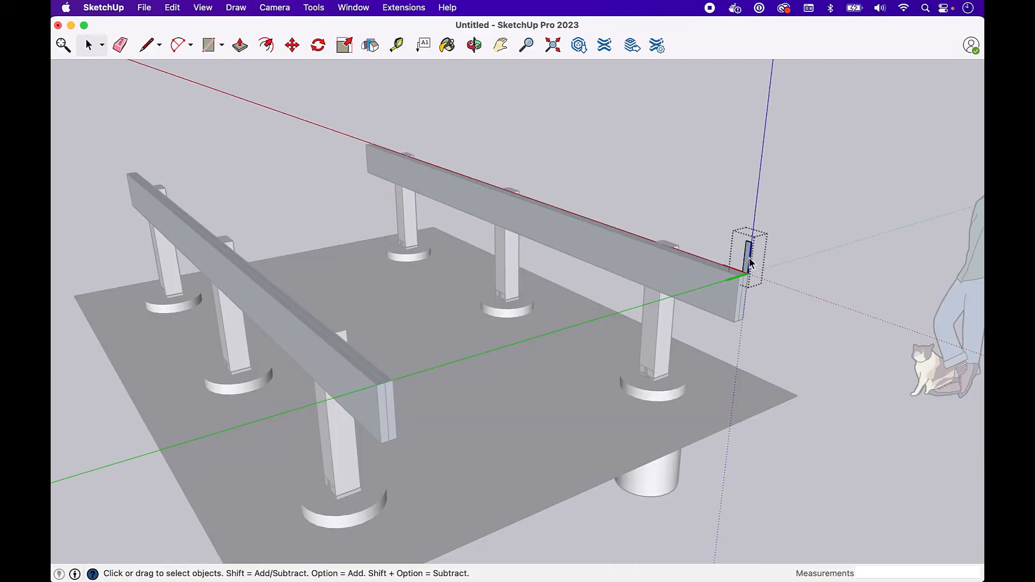
pyautogui.press('p')
pyautogui.click(748, 261)
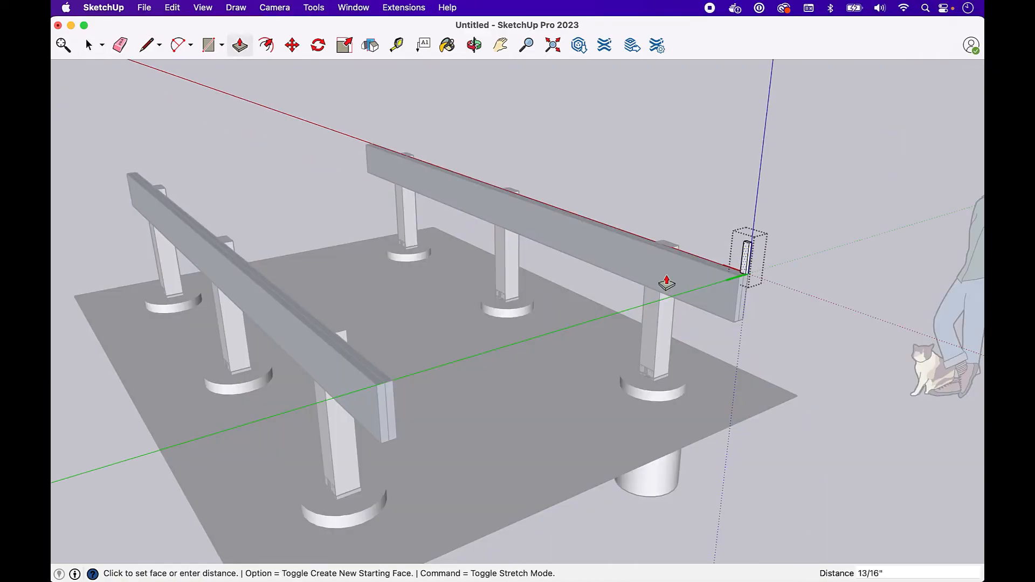
pyautogui.click(356, 384)
pyautogui.press('space')
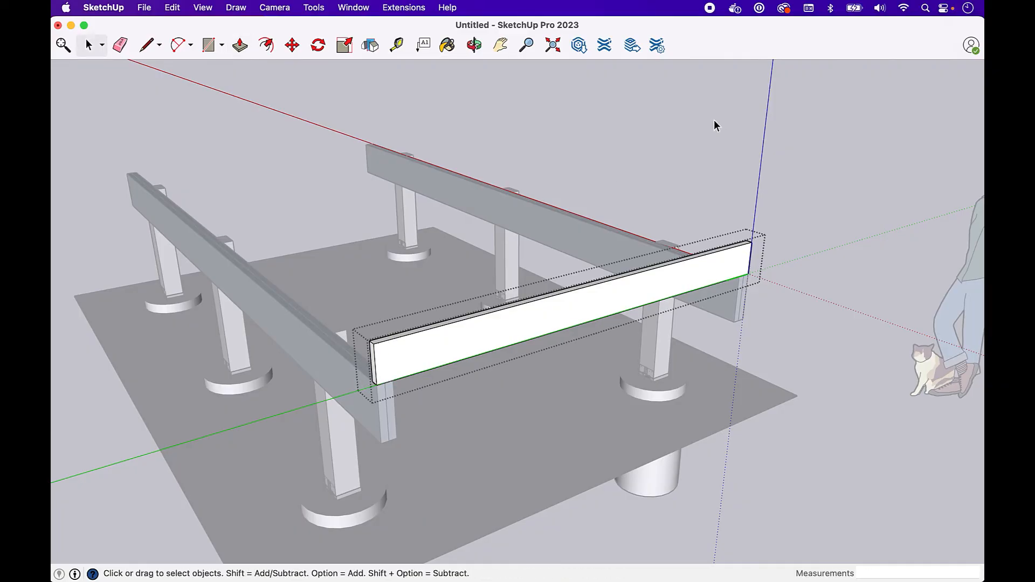
pyautogui.click(712, 124)
# Copy the 2x8 Joist 16 inches along the red axis from its lower front corner.
pyautogui.click(498, 46)
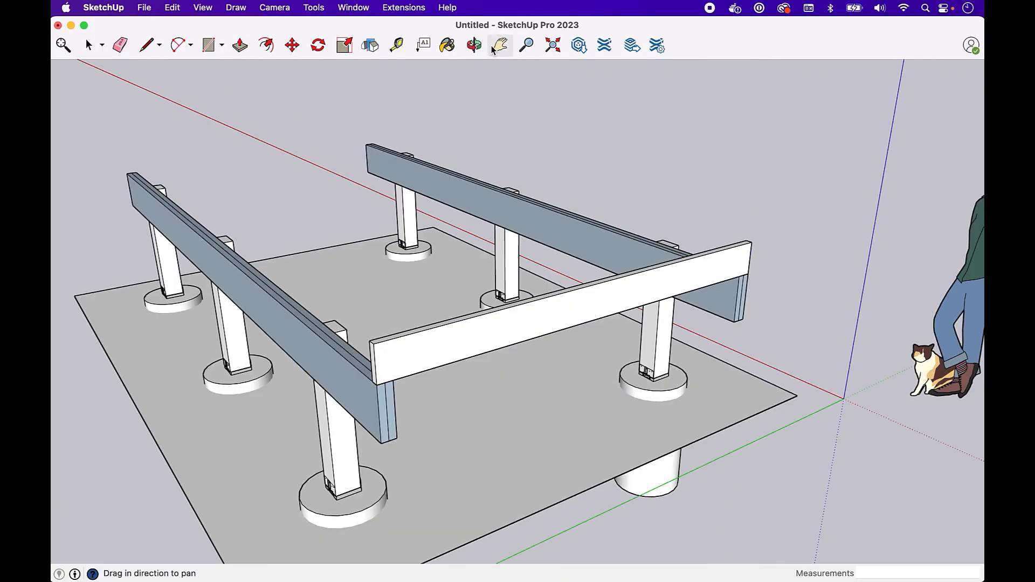
pyautogui.moveTo(745, 180); pyautogui.dragTo(816, 160)
pyautogui.click(482, 47)
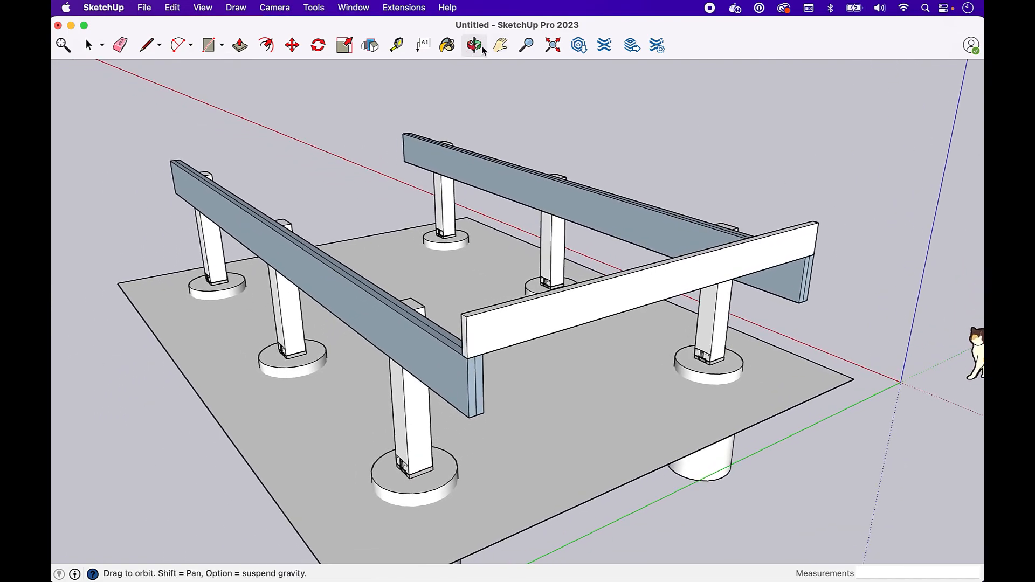
pyautogui.moveTo(776, 398); pyautogui.dragTo(480, 383)
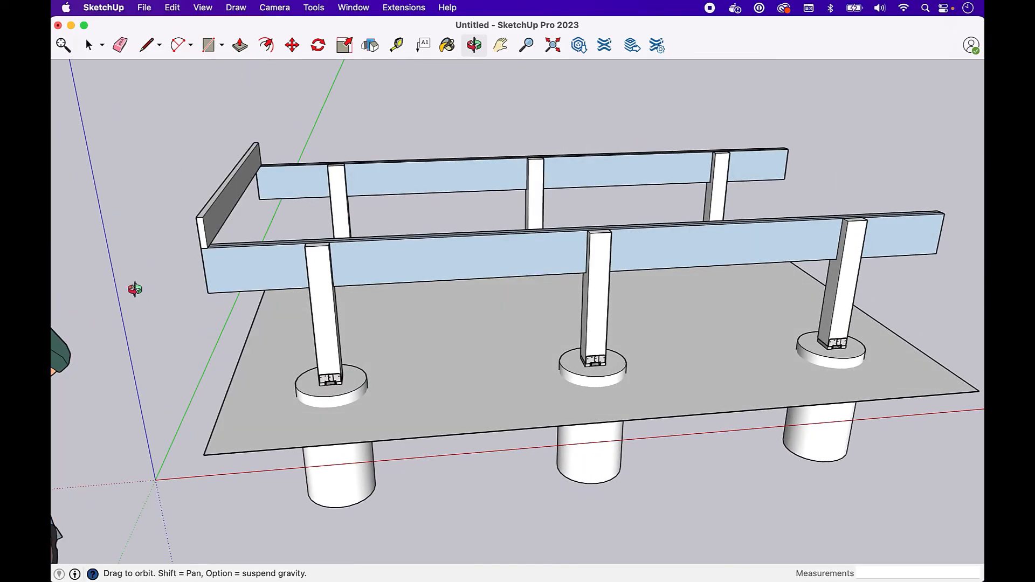
pyautogui.scroll(5, 234, 244)
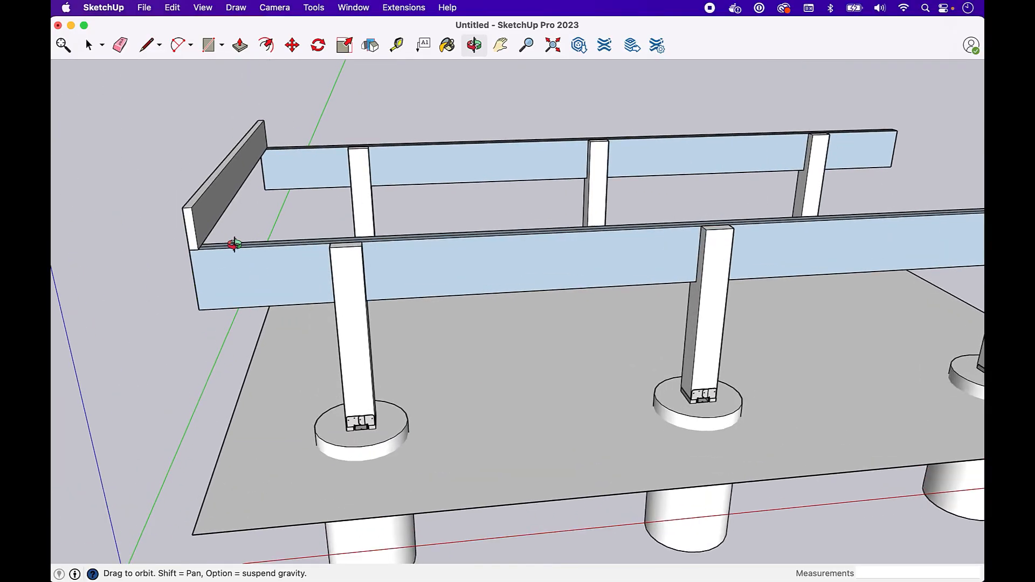
pyautogui.moveTo(340, 250); pyautogui.dragTo(322, 288)
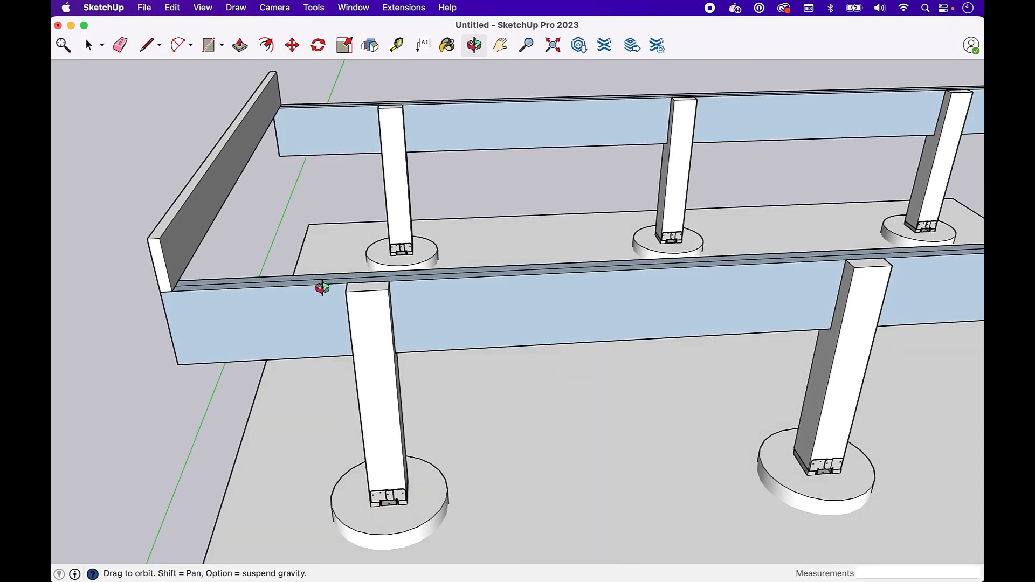
pyautogui.press('m')
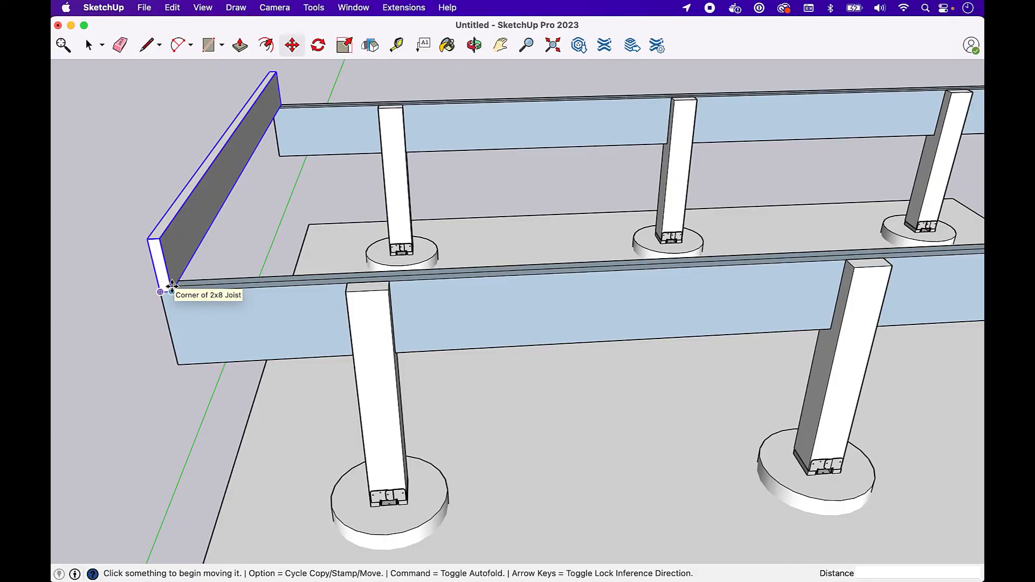
pyautogui.press('Right')
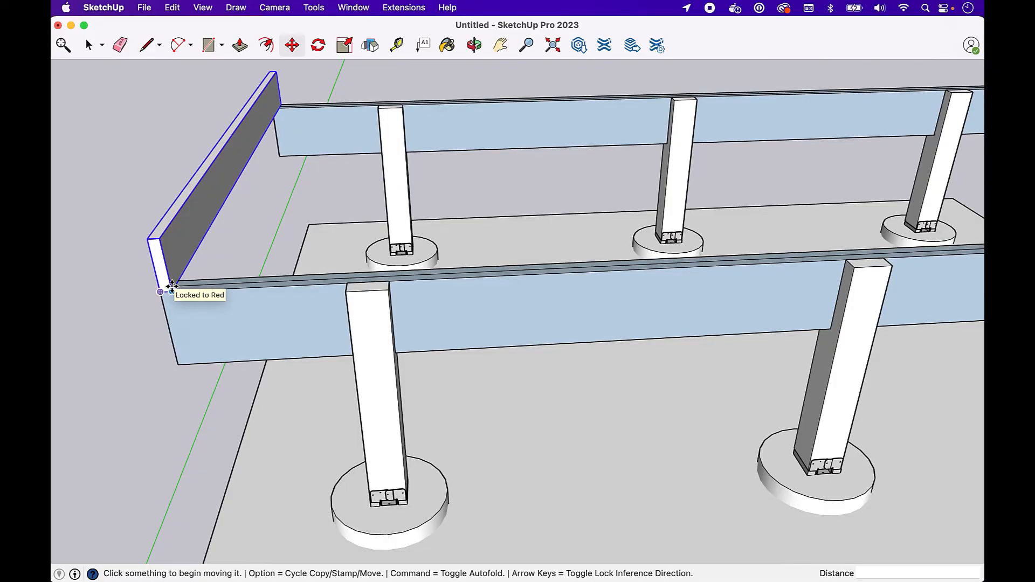
pyautogui.click(172, 287)
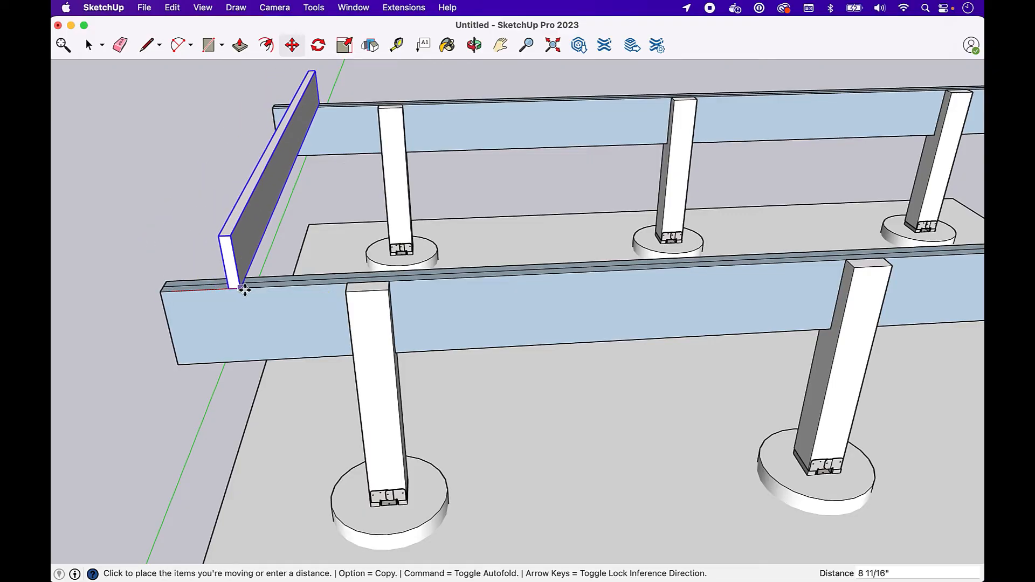
pyautogui.press('alt')
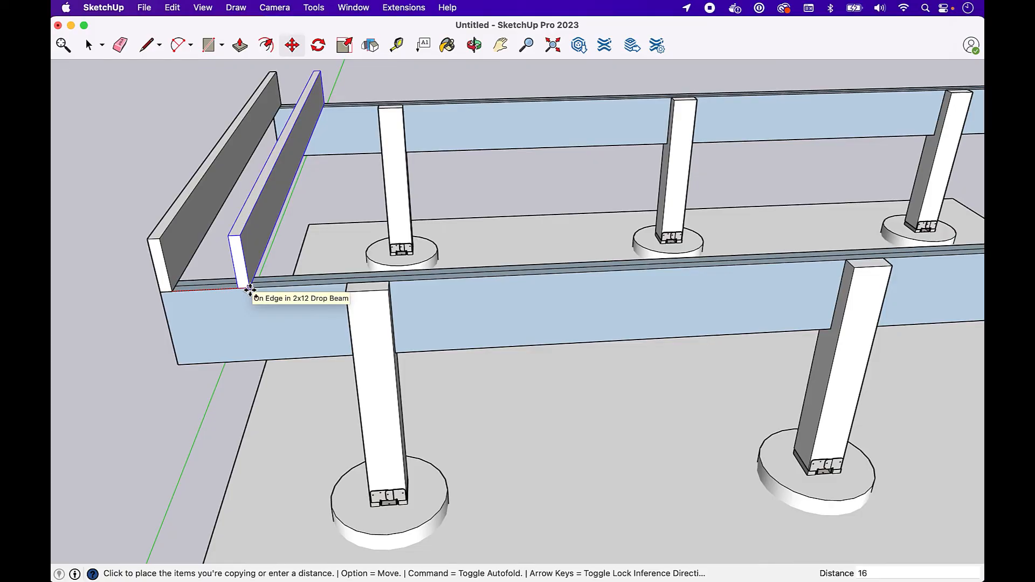
pyautogui.press('Return')
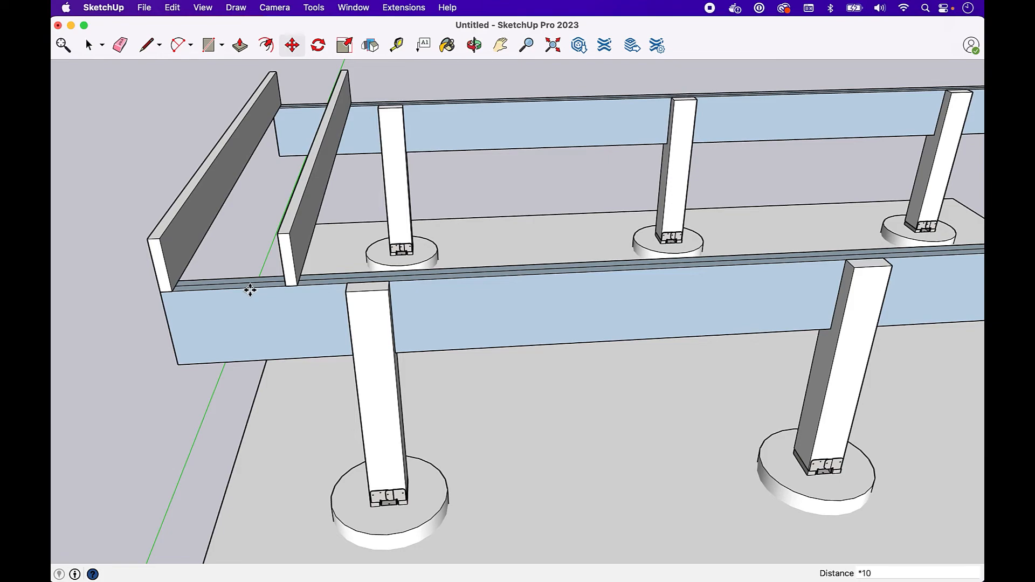
# Repeat the spaced joist copy along the Drop Beams, trying multipliers of 10 and 13 and settling on 12.
pyautogui.press('Return')
pyautogui.scroll(-3, 250, 290)
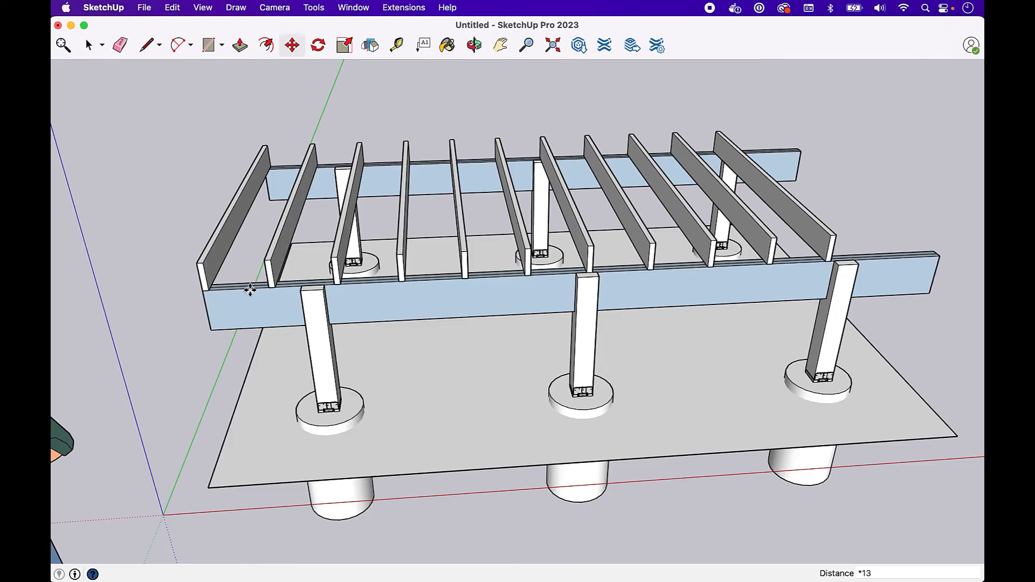
pyautogui.press('Return')
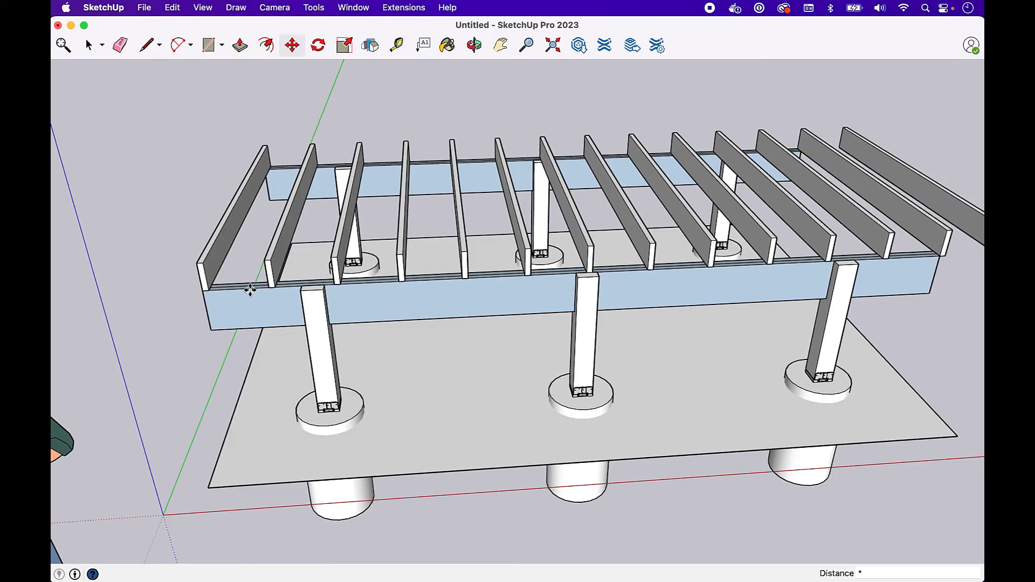
pyautogui.press('Return')
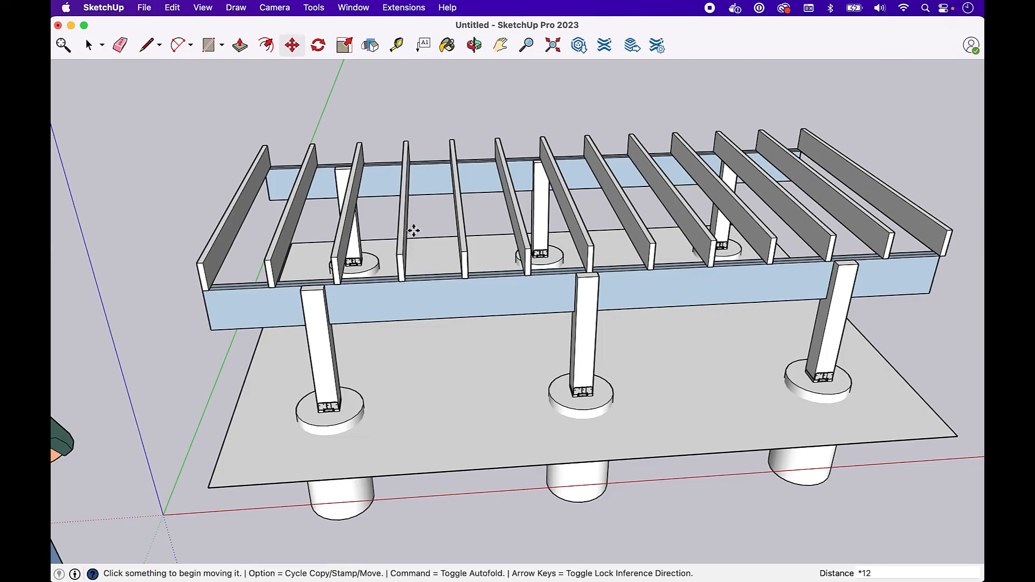
pyautogui.click(500, 45)
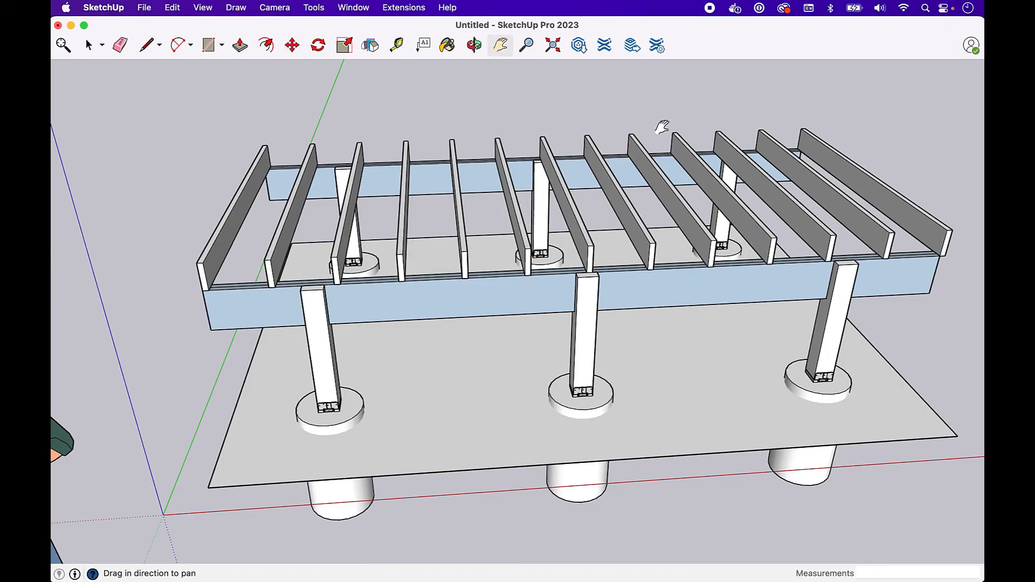
# Move the overhanging end 2x8 Joist 1 1/2" inward along the red axis, flush with the ends of the Drop Beams.
pyautogui.moveTo(662, 127); pyautogui.dragTo(600, 127)
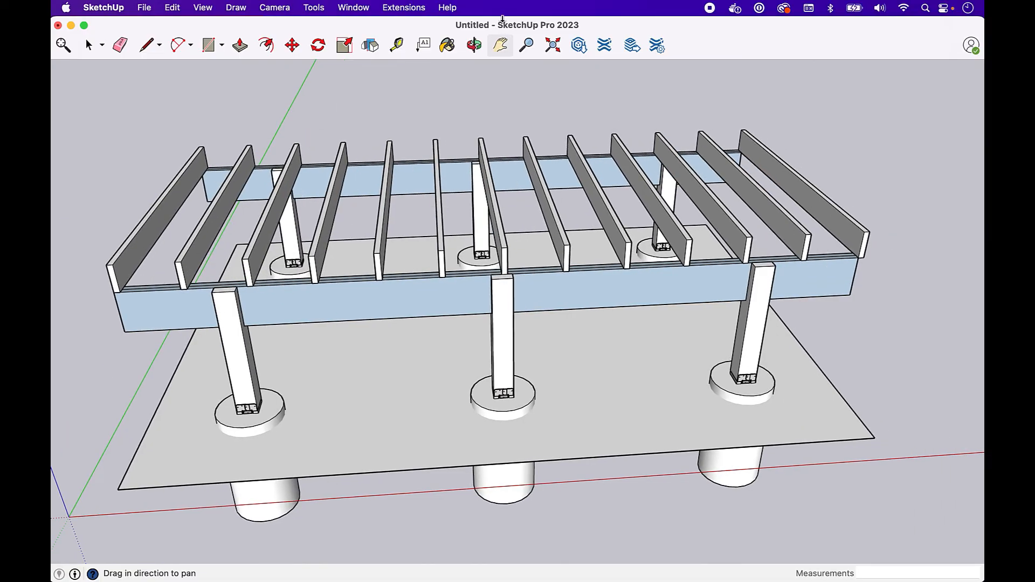
pyautogui.click(473, 45)
pyautogui.moveTo(776, 257); pyautogui.dragTo(869, 254)
pyautogui.scroll(6, 831, 269)
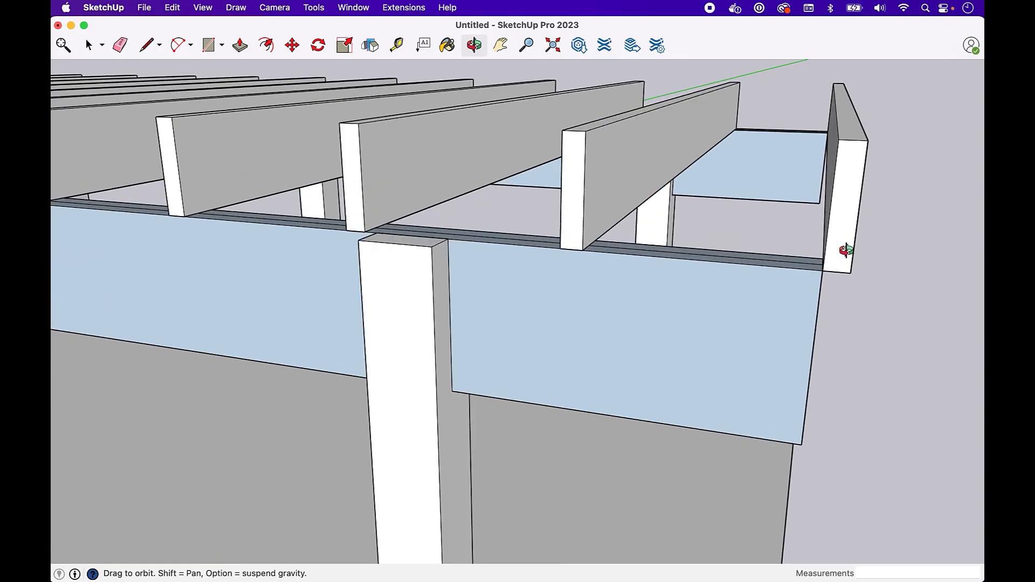
pyautogui.press('m')
pyautogui.click(851, 276)
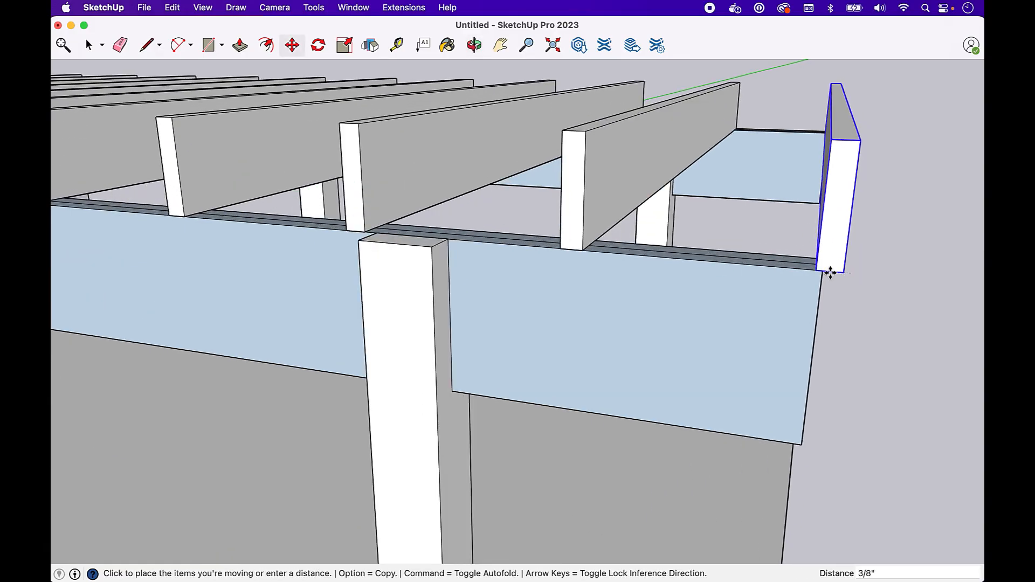
pyautogui.click(821, 273)
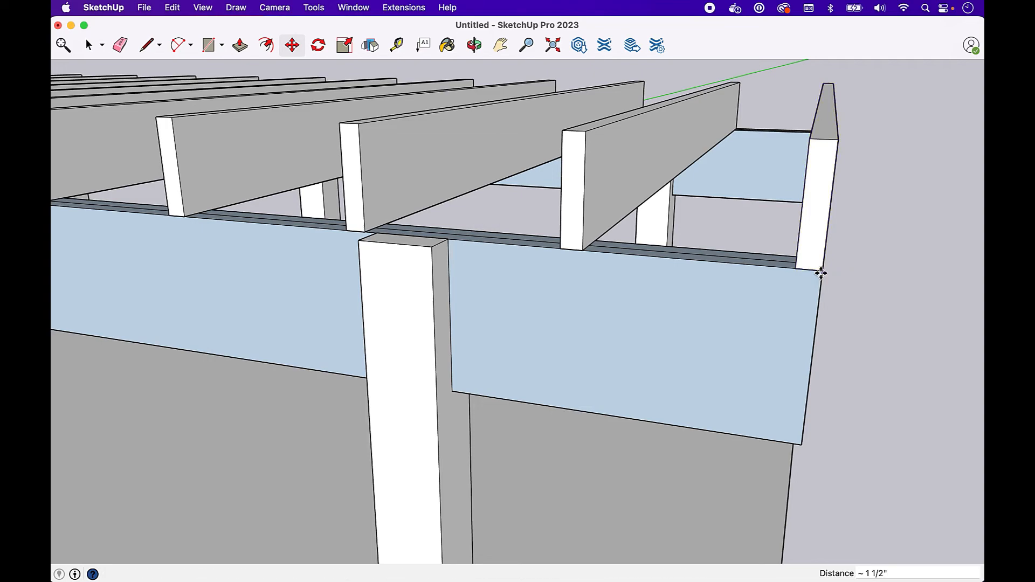
pyautogui.scroll(-8, 700, 161)
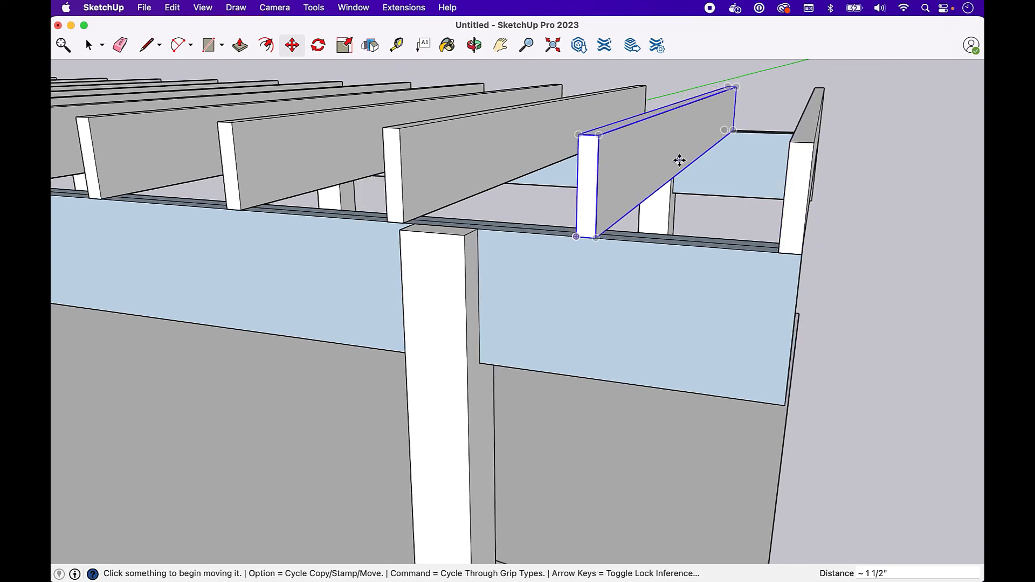
# Inside the 2x8 Joist component, extend the front end face 2' past the front Drop Beam, correcting an initial entry of 2".
pyautogui.click(499, 48)
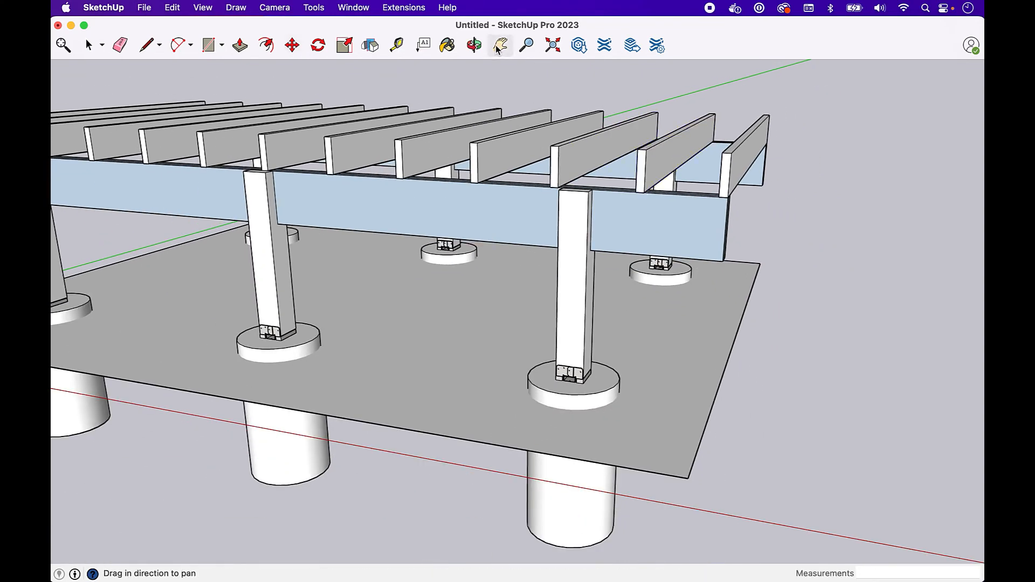
pyautogui.moveTo(530, 95); pyautogui.dragTo(610, 219)
pyautogui.click(473, 46)
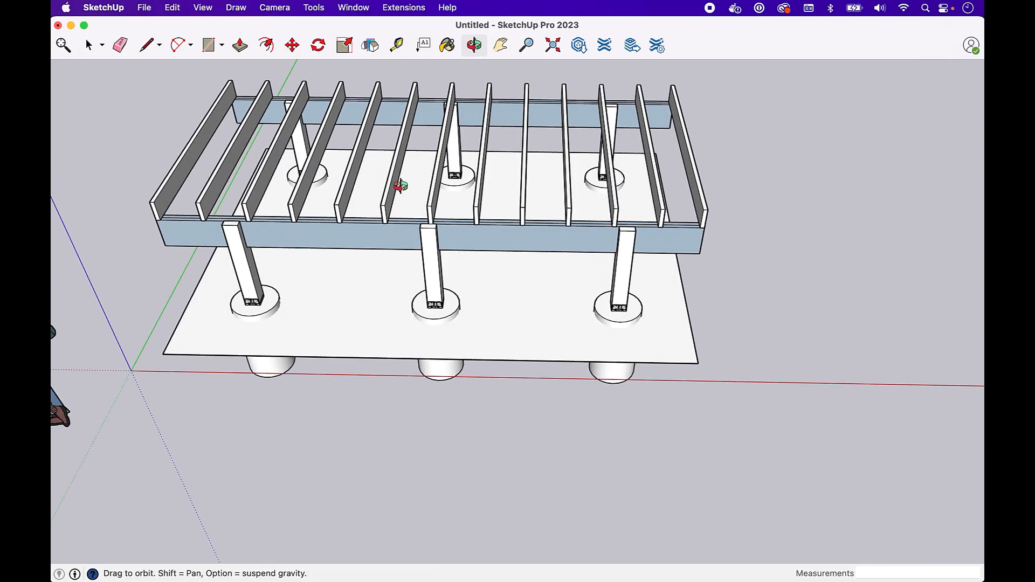
pyautogui.click(501, 45)
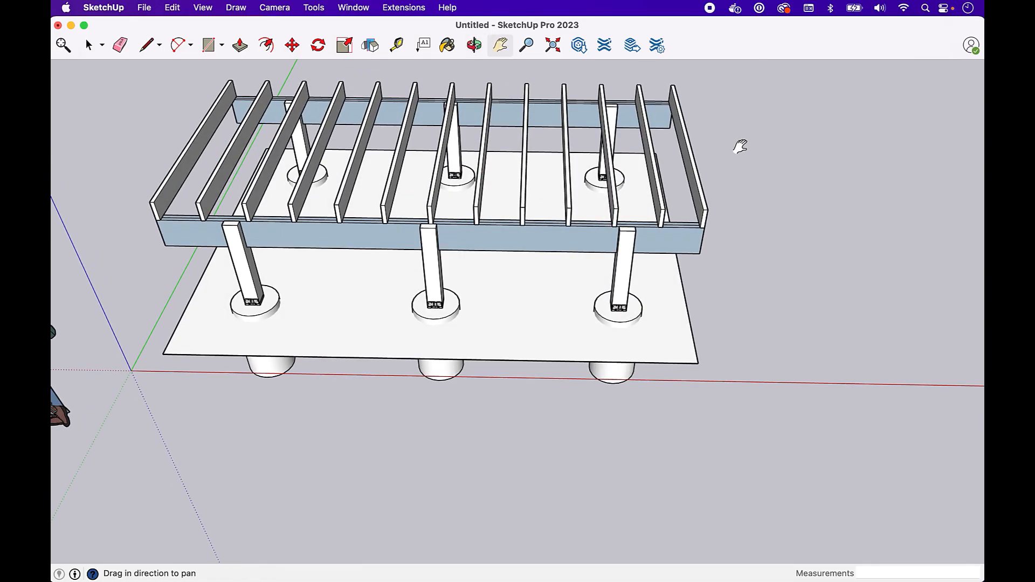
pyautogui.moveTo(744, 150); pyautogui.dragTo(794, 174)
pyautogui.press('space')
pyautogui.doubleClick(748, 237)
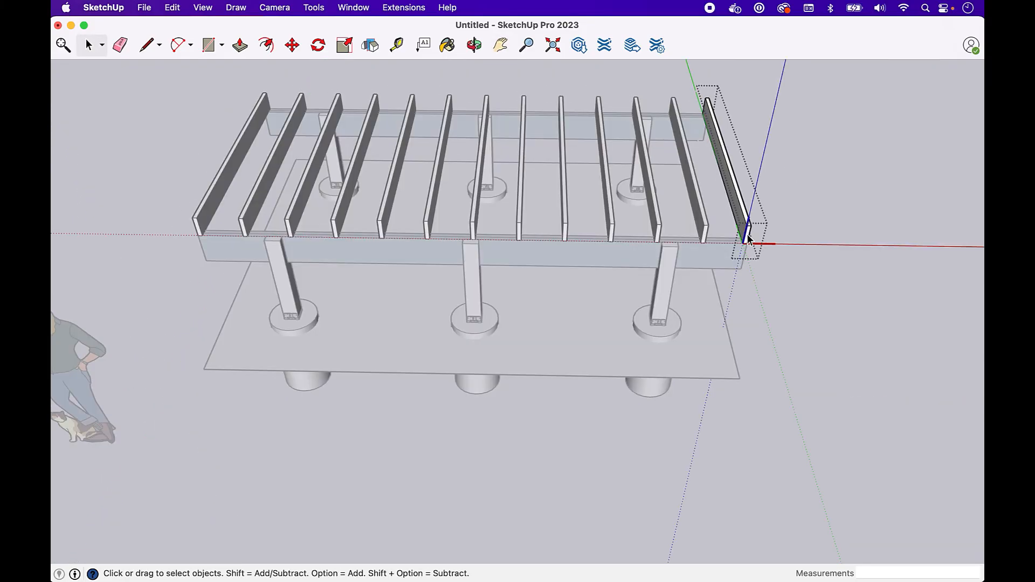
pyautogui.press('p')
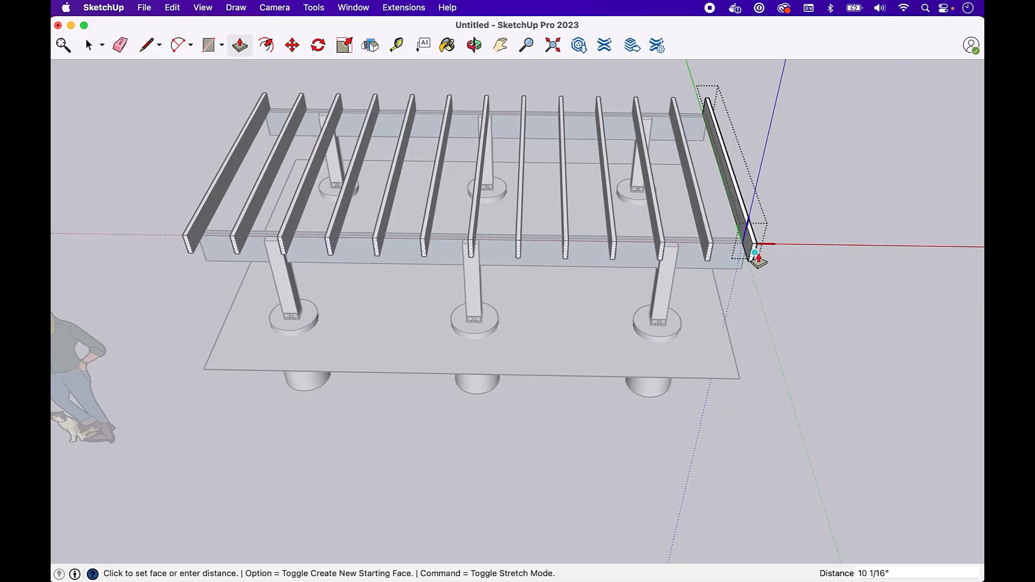
pyautogui.press('Return')
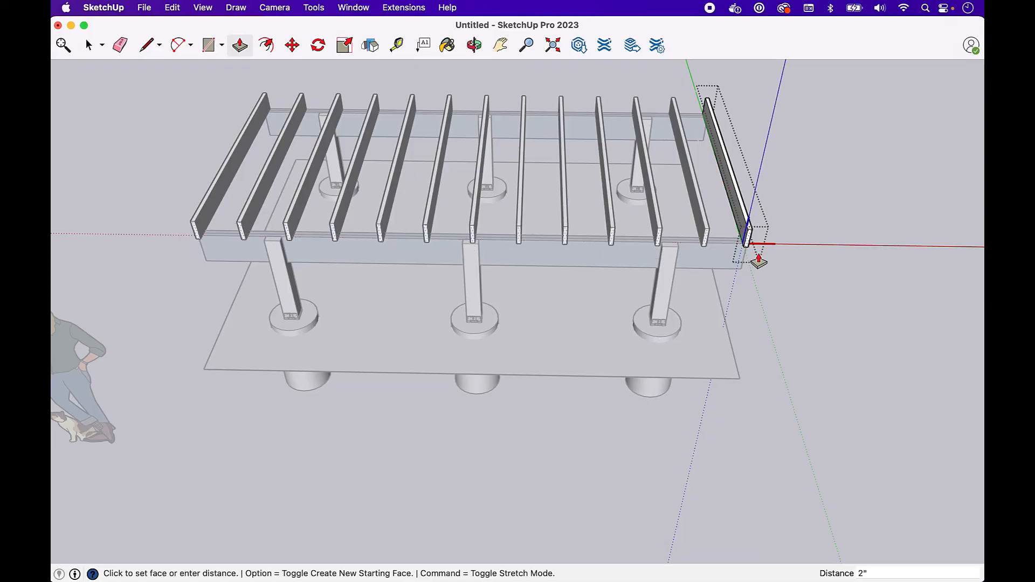
pyautogui.press('Return')
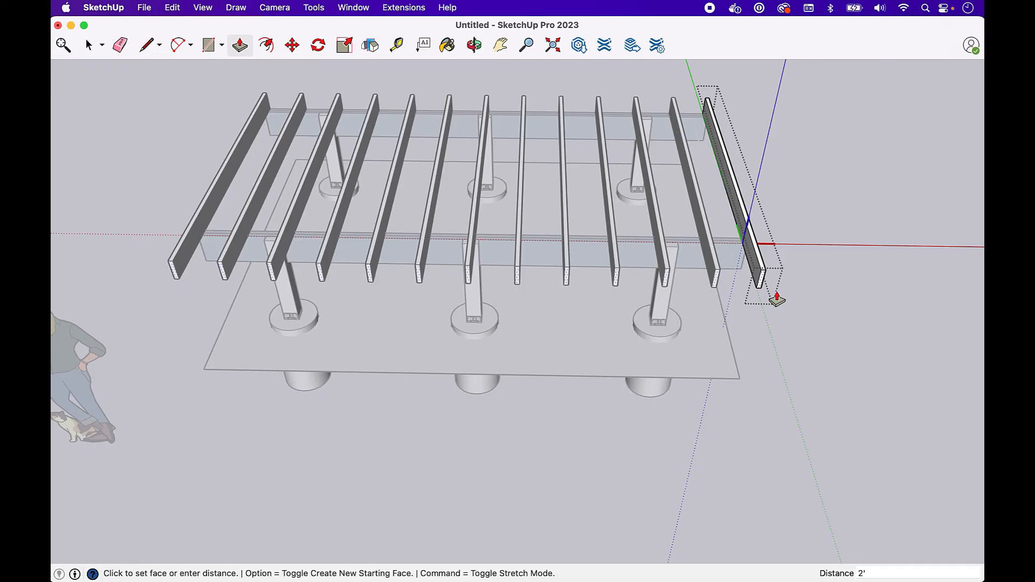
pyautogui.press('space')
# Extend the joist's back end face by the same 2' past the rear Drop Beam and close the component.
pyautogui.click(475, 46)
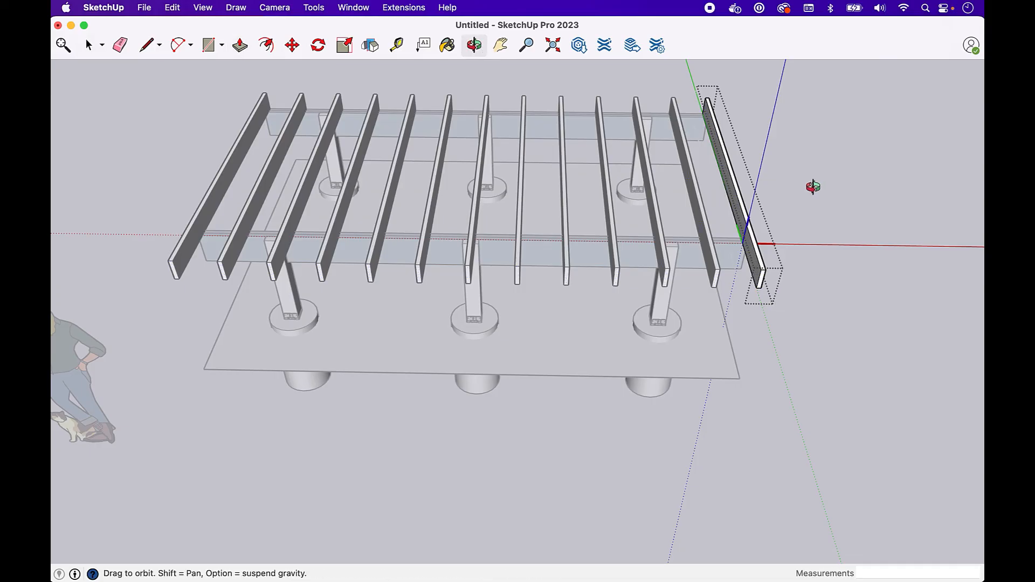
pyautogui.moveTo(813, 186); pyautogui.dragTo(453, 156)
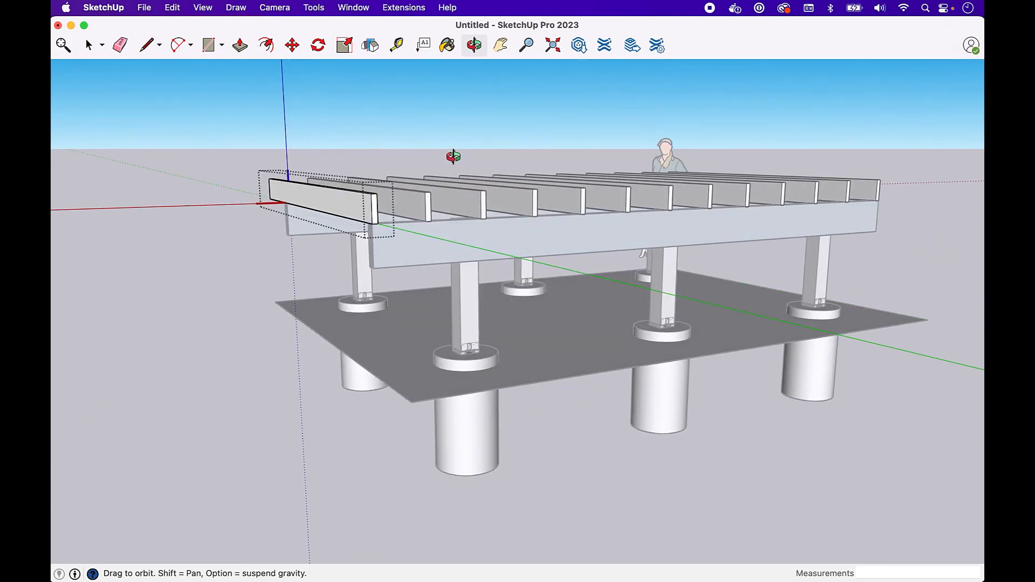
pyautogui.press('p')
pyautogui.doubleClick(377, 218)
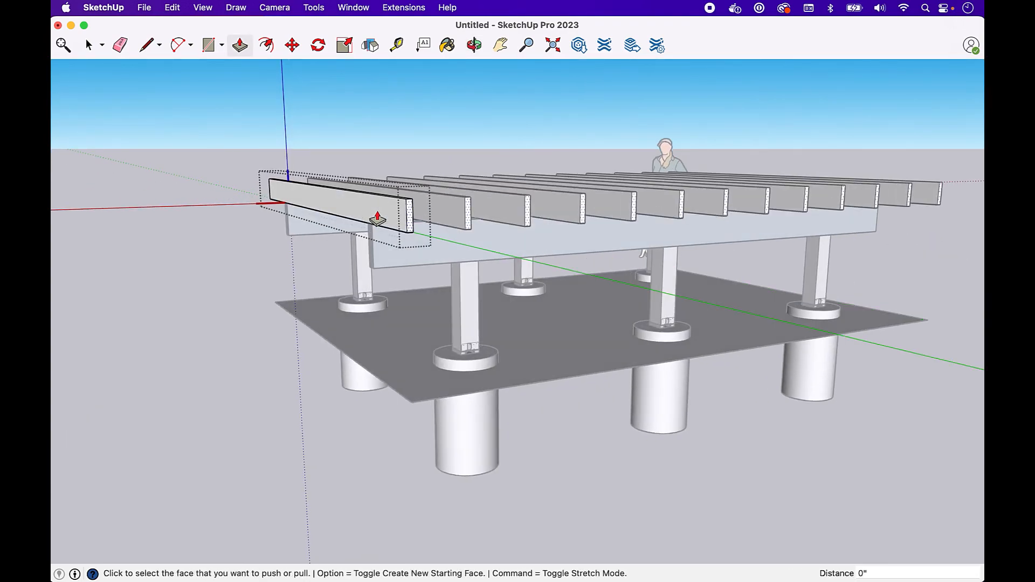
pyautogui.press('space')
pyautogui.click(203, 266)
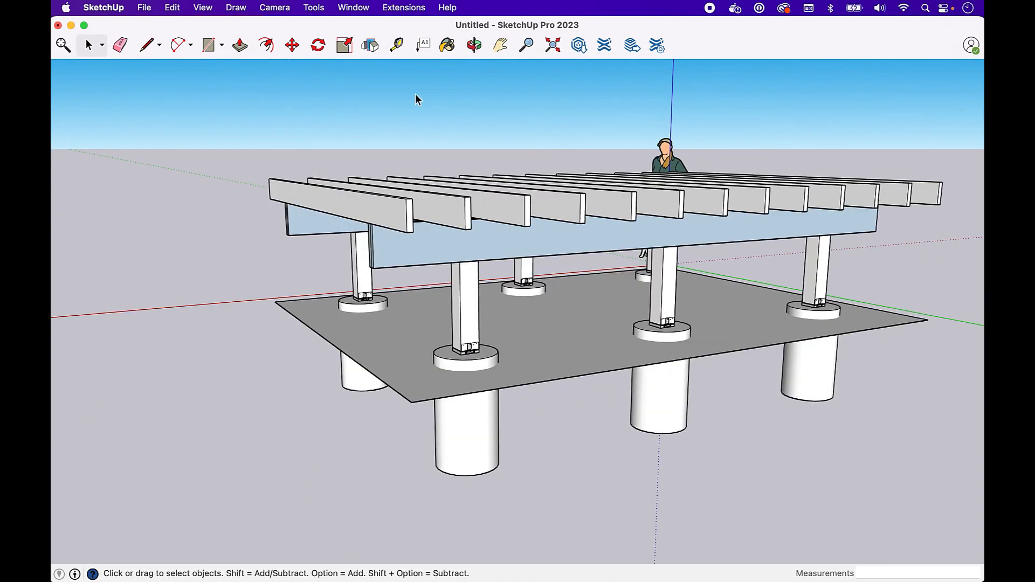
# Draw a rectangle across the front ends of all joists, from the first joist's outer upper corner to the last one's outer lower corner.
pyautogui.click(474, 46)
pyautogui.moveTo(415, 114); pyautogui.dragTo(705, 185)
pyautogui.moveTo(926, 201); pyautogui.dragTo(714, 400)
pyautogui.press('r')
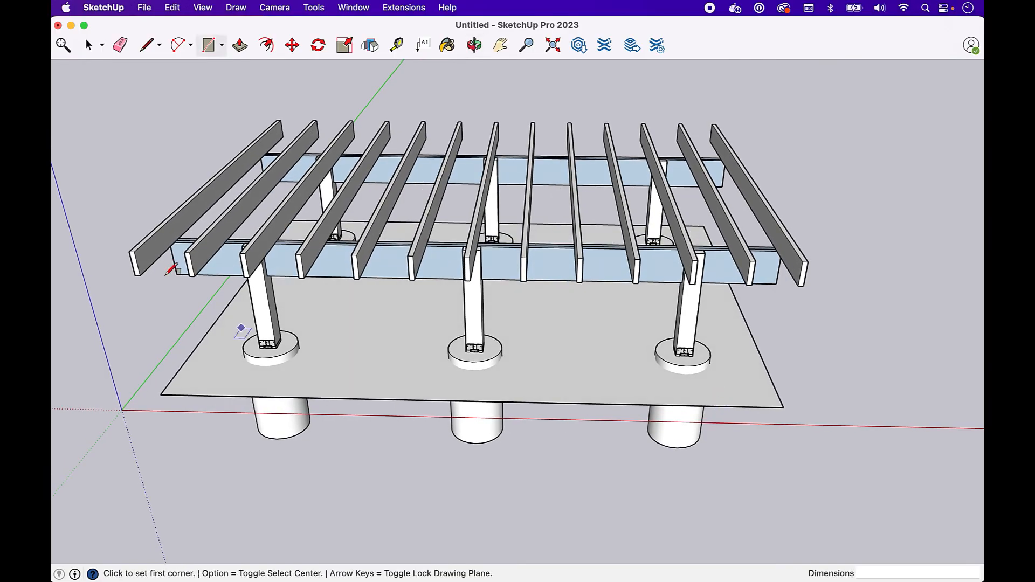
pyautogui.click(129, 251)
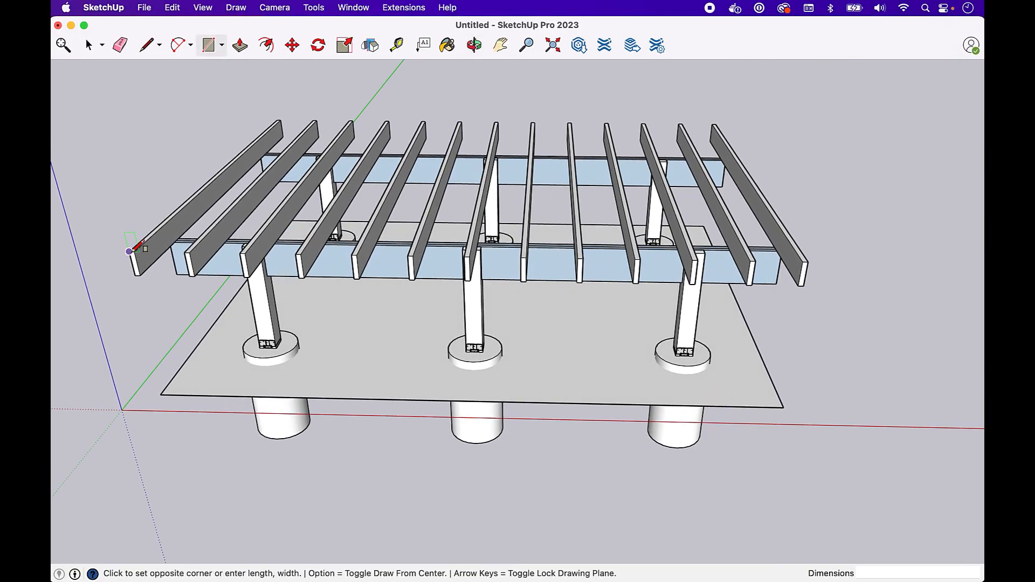
pyautogui.click(803, 286)
# Make the rectangle across the front joist ends a group.
pyautogui.press('space')
pyautogui.click(783, 273)
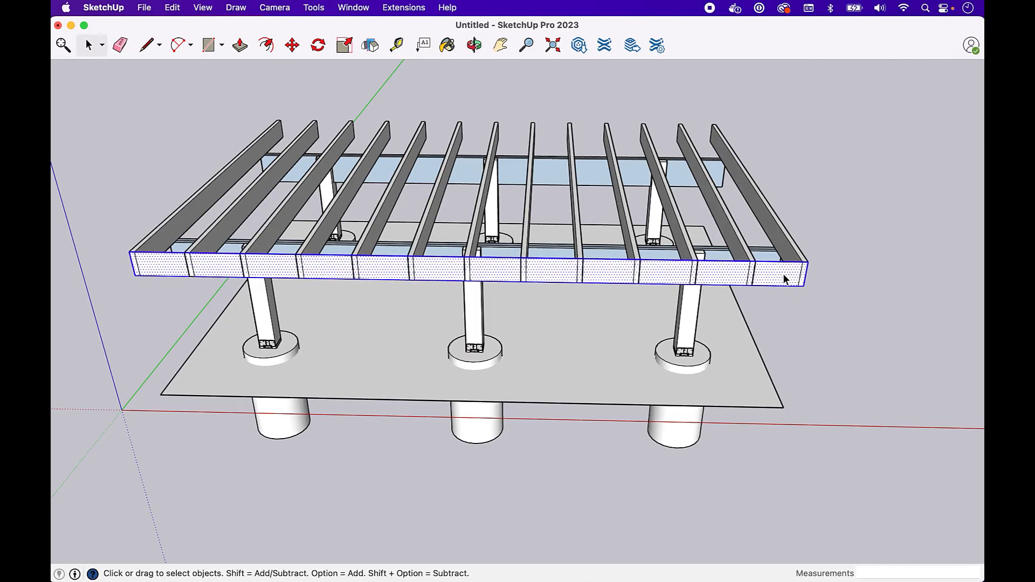
pyautogui.rightClick(783, 273)
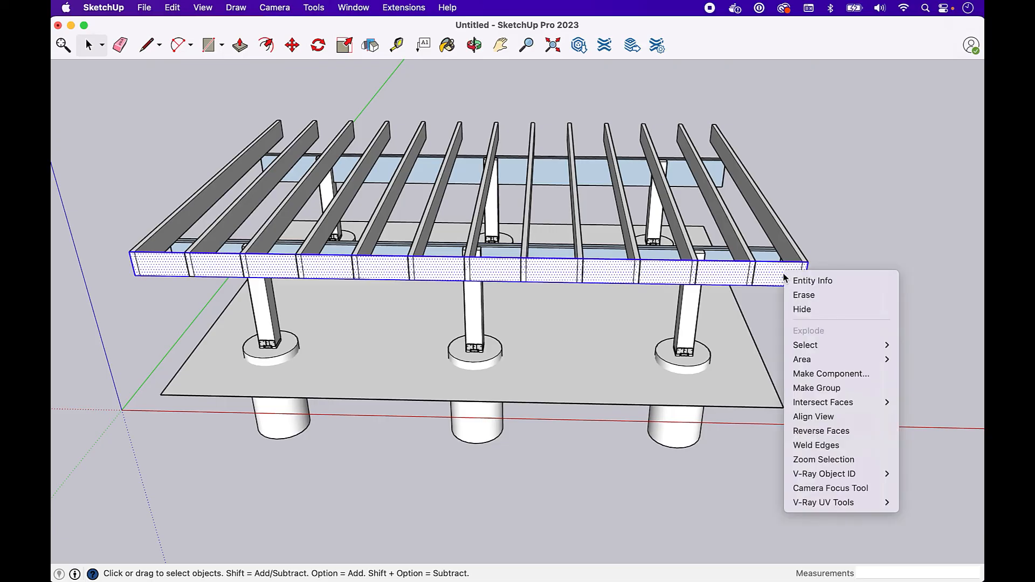
pyautogui.click(829, 389)
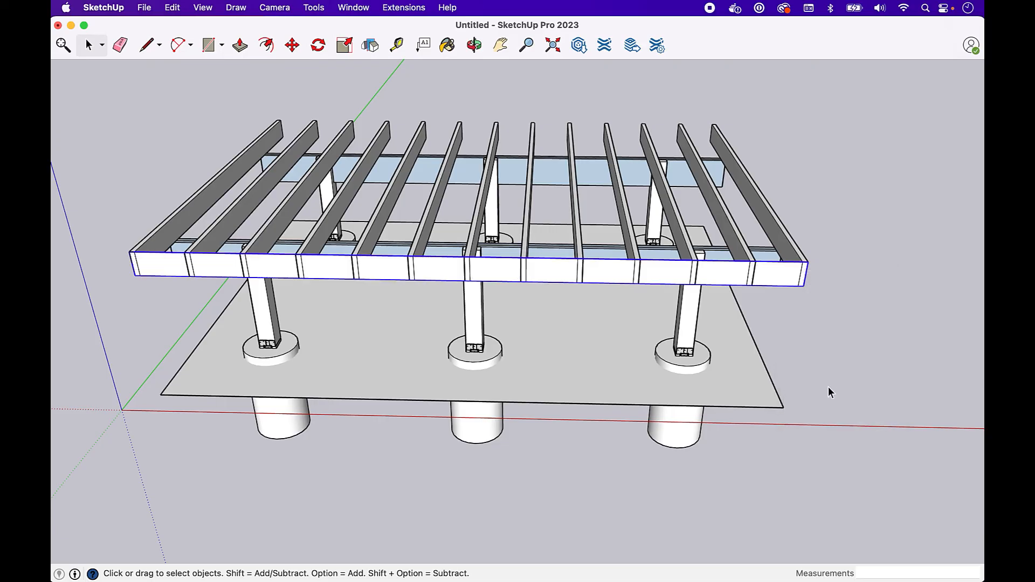
# Inside the front rectangle's group, extrude the face 1 1/2" outward to form a rim board, and close the group.
pyautogui.press('p')
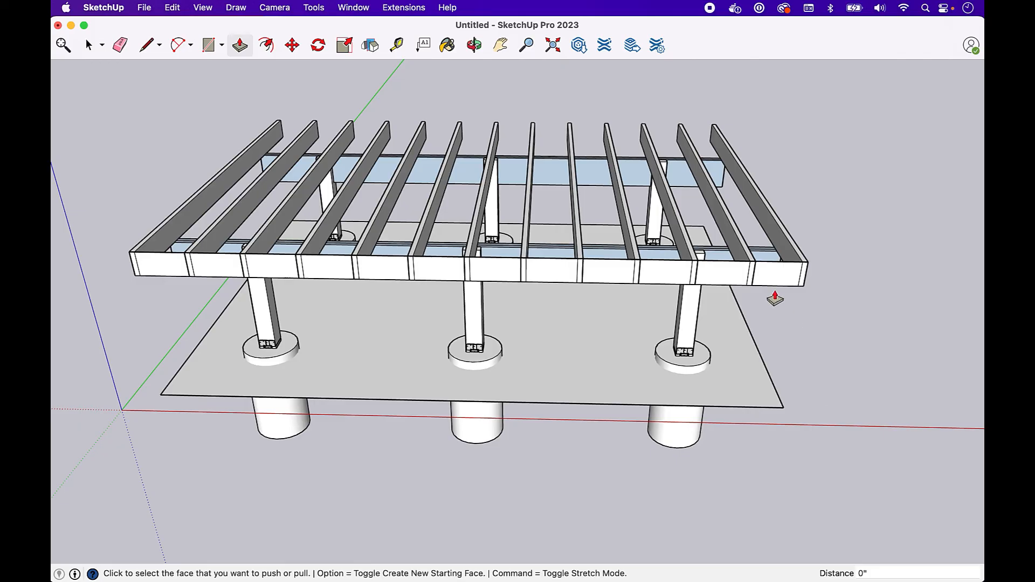
pyautogui.press('space')
pyautogui.doubleClick(771, 273)
pyautogui.press('p')
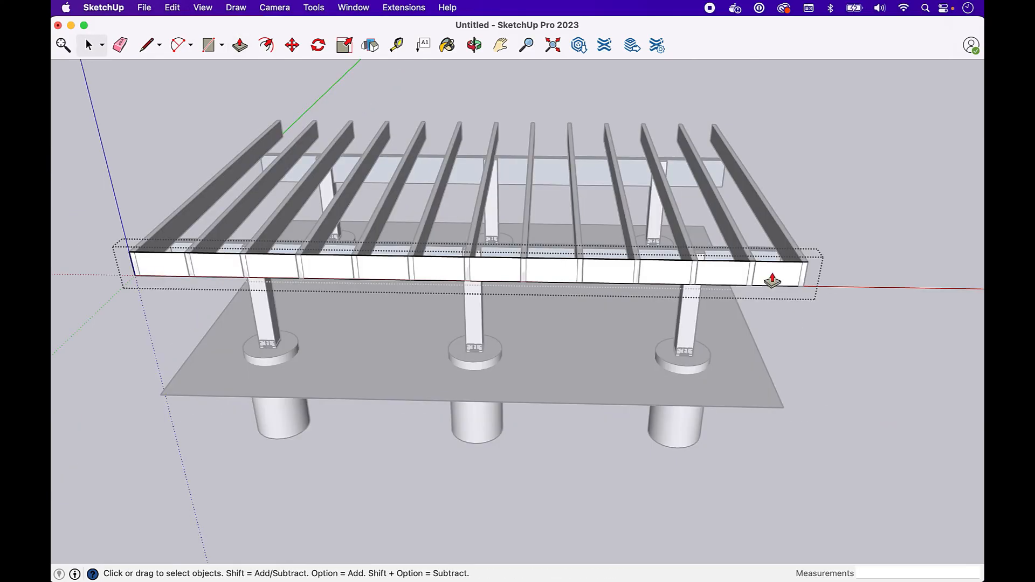
pyautogui.click(776, 281)
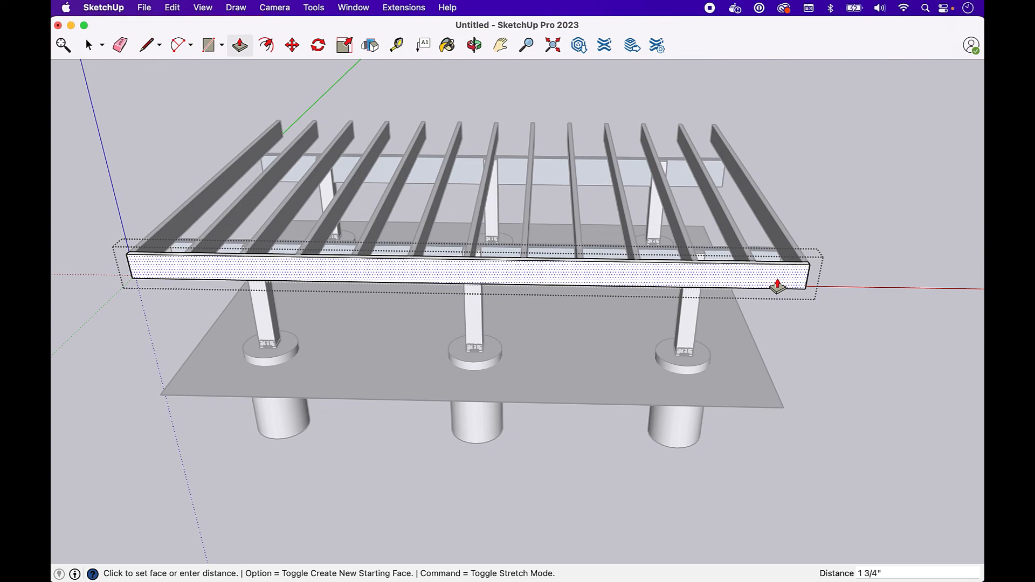
pyautogui.press('Return')
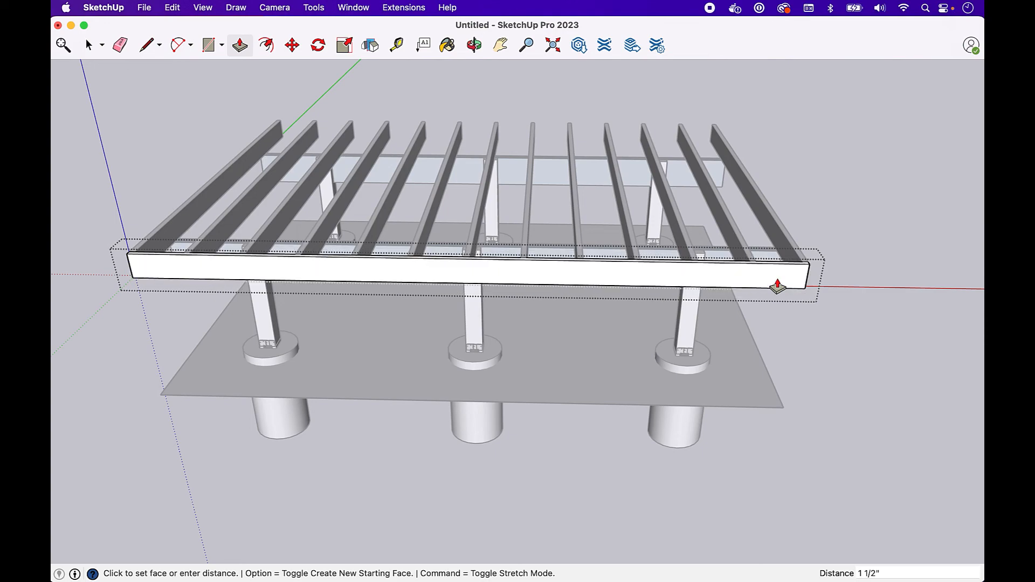
pyautogui.press('space')
pyautogui.press('Escape')
# Copy the front rim board along the green axis onto the back ends of the joists.
pyautogui.click(474, 45)
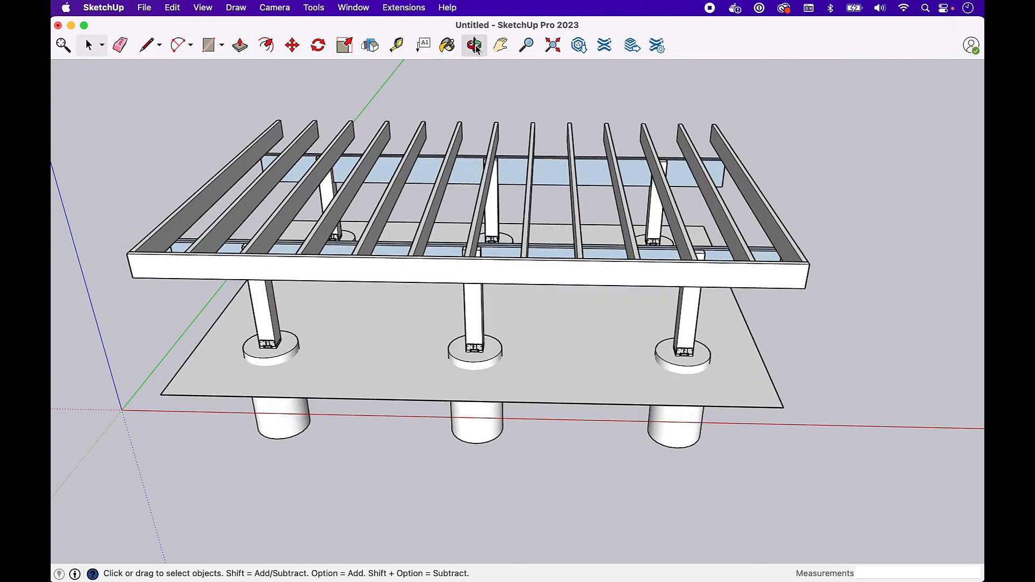
pyautogui.moveTo(825, 131); pyautogui.dragTo(353, 125)
pyautogui.press('m')
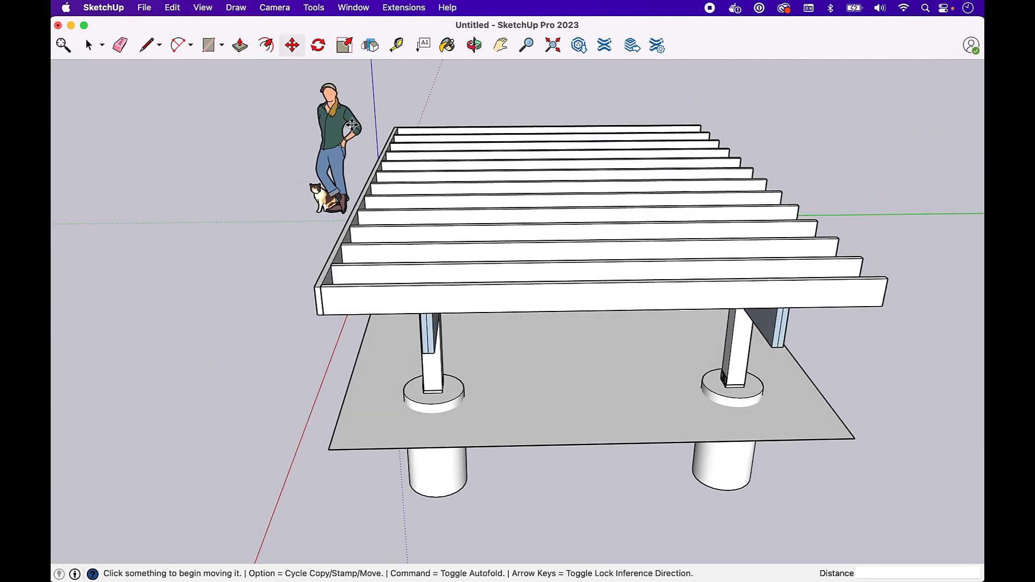
pyautogui.click(315, 287)
pyautogui.press('Escape')
pyautogui.click(315, 287)
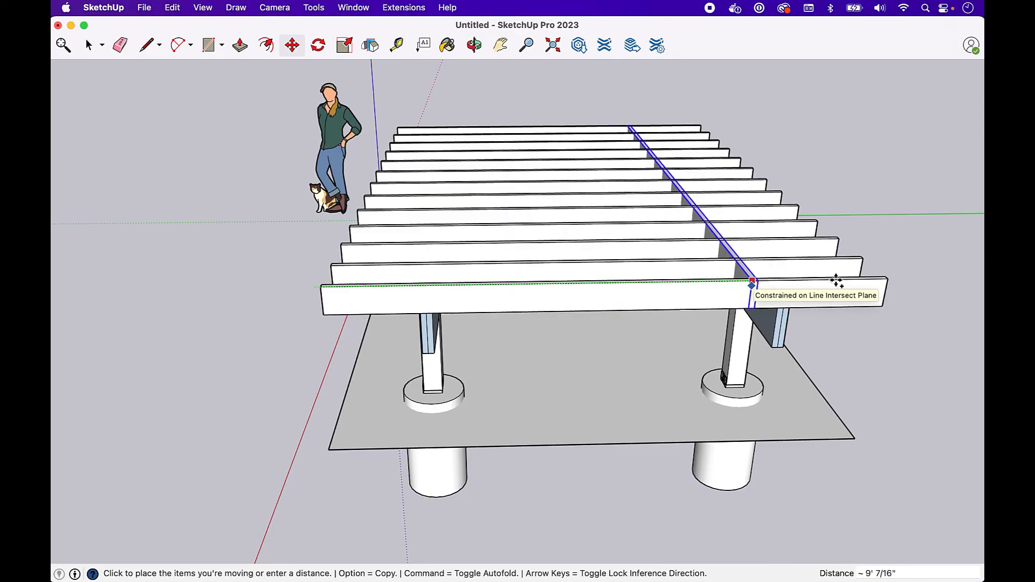
pyautogui.press('alt')
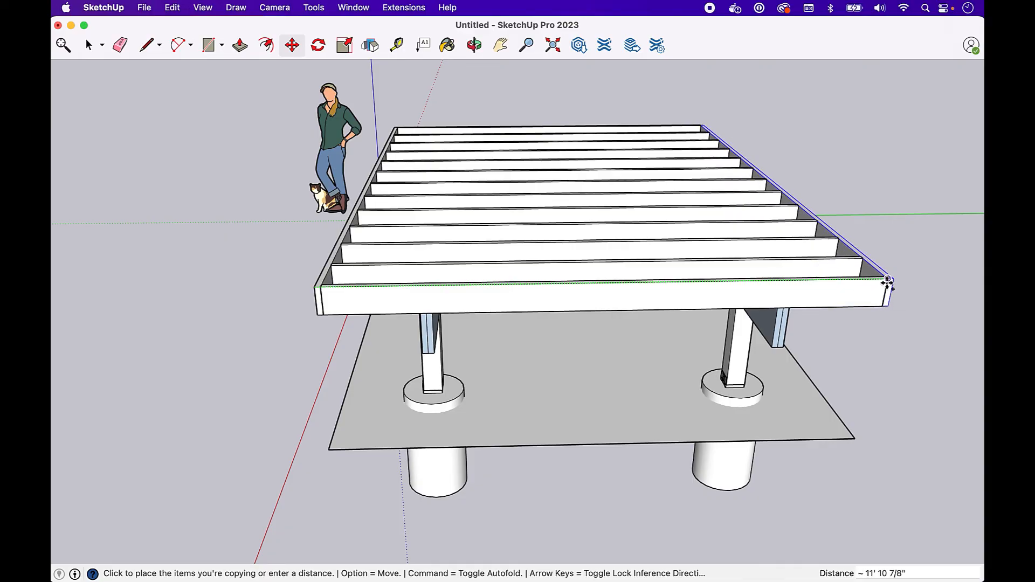
pyautogui.click(886, 283)
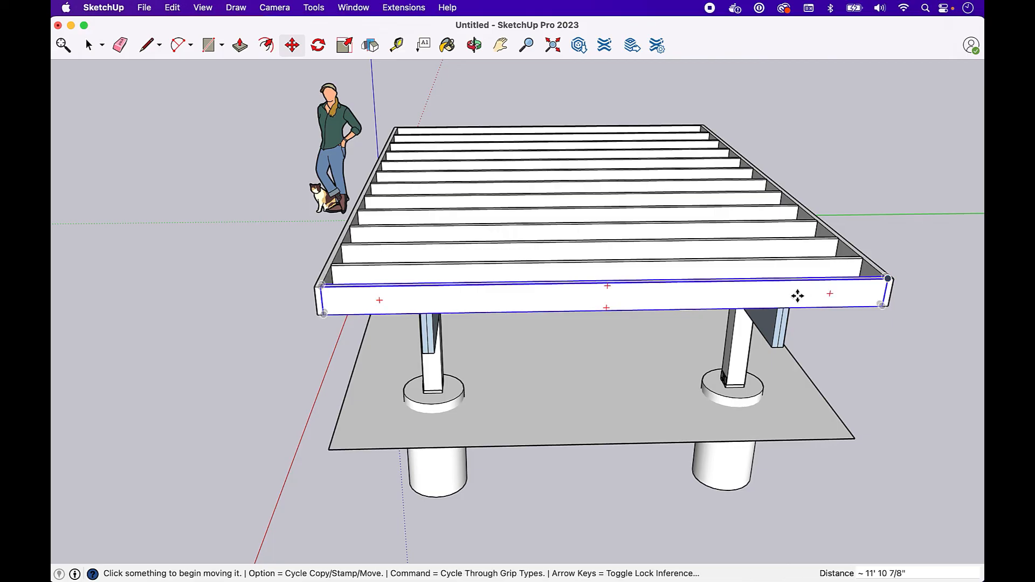
pyautogui.press('space')
# Examine the framed deck base from several angles, checking the rim boards, joists, Drop Beams and footers.
pyautogui.click(474, 45)
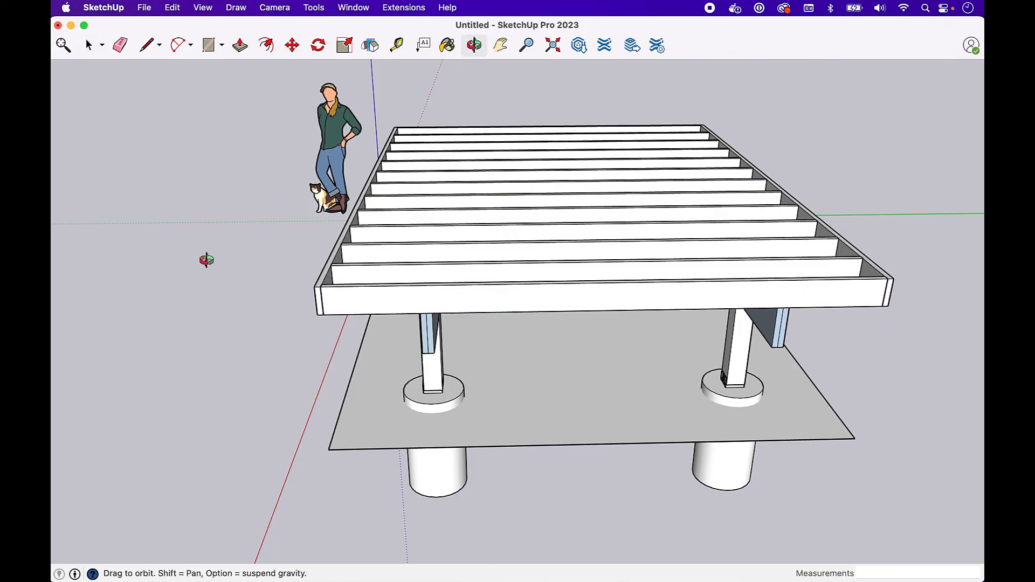
pyautogui.moveTo(291, 312); pyautogui.dragTo(577, 379)
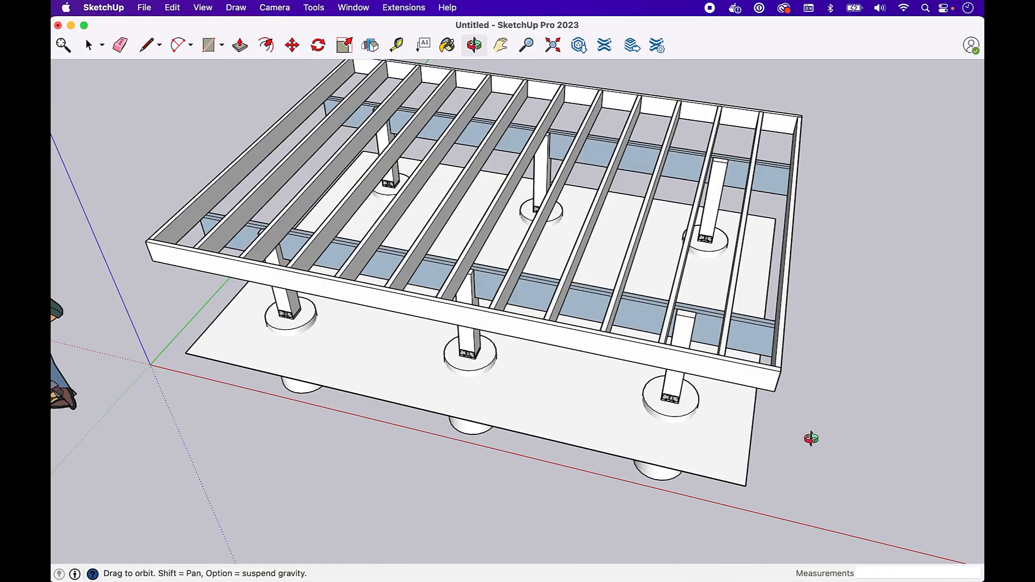
pyautogui.moveTo(811, 439); pyautogui.dragTo(720, 442)
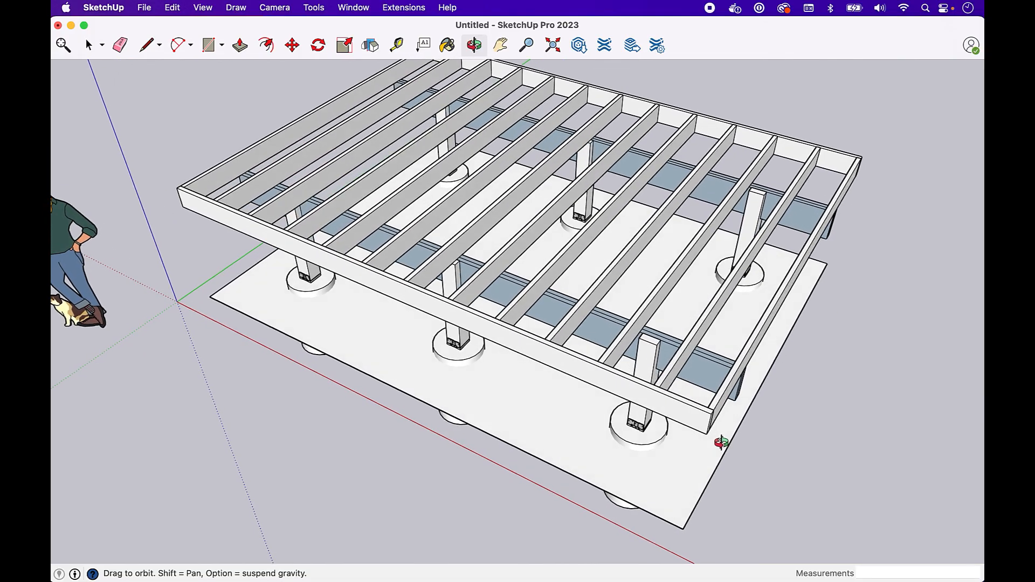
pyautogui.moveTo(721, 442); pyautogui.dragTo(727, 449, button='middle')
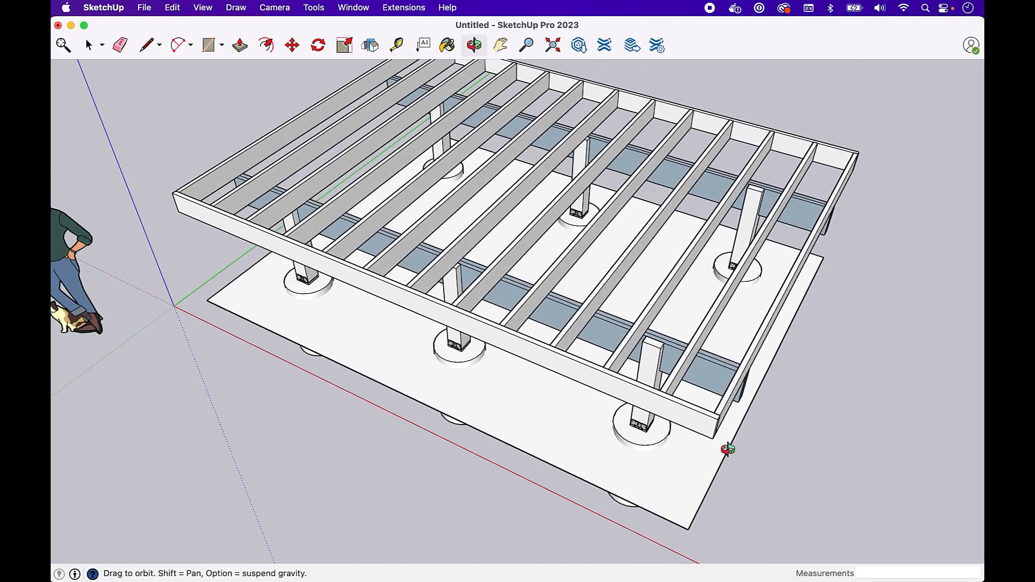
pyautogui.click(500, 45)
pyautogui.moveTo(496, 90); pyautogui.dragTo(493, 135)
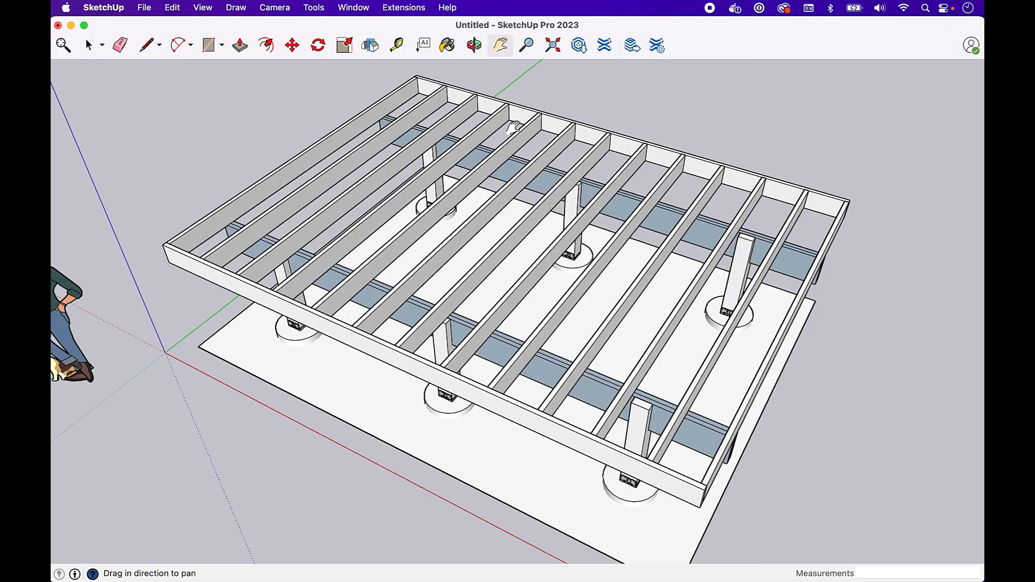
pyautogui.click(474, 45)
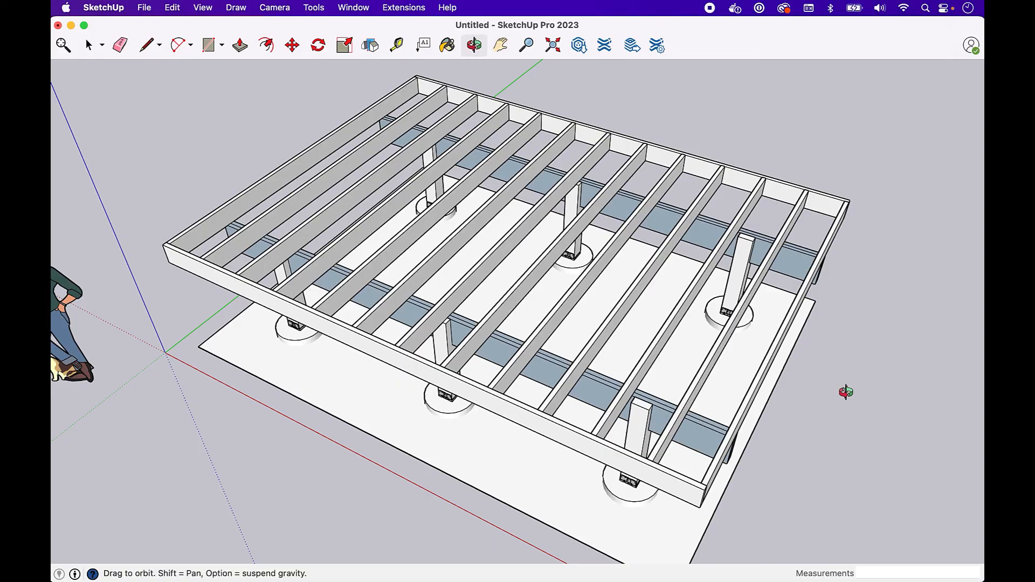
pyautogui.moveTo(846, 391)
pyautogui.mouseDown()
pyautogui.moveTo(809, 330)
pyautogui.moveTo(846, 254)
pyautogui.moveTo(878, 231)
pyautogui.moveTo(779, 350)
pyautogui.mouseUp()
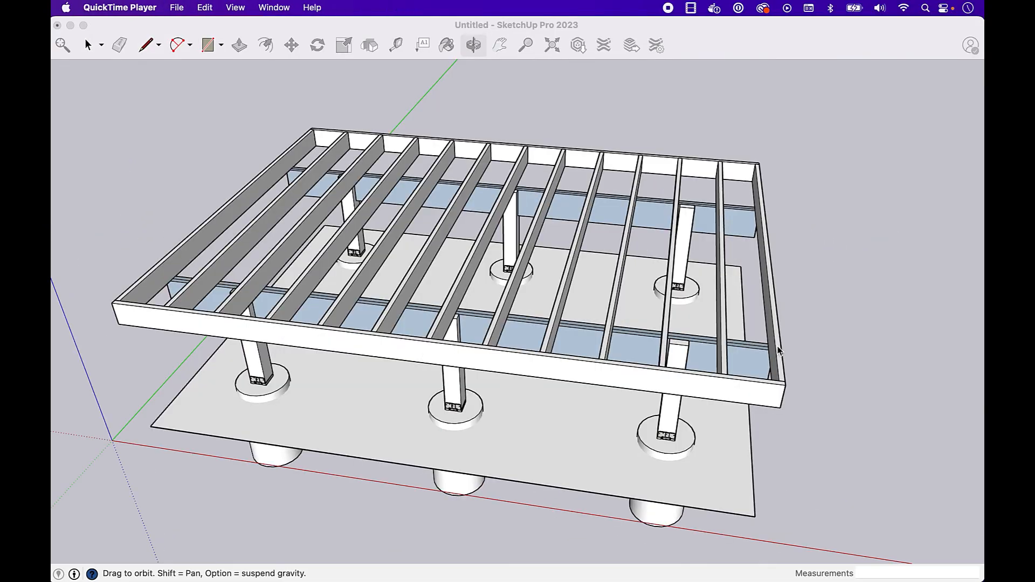